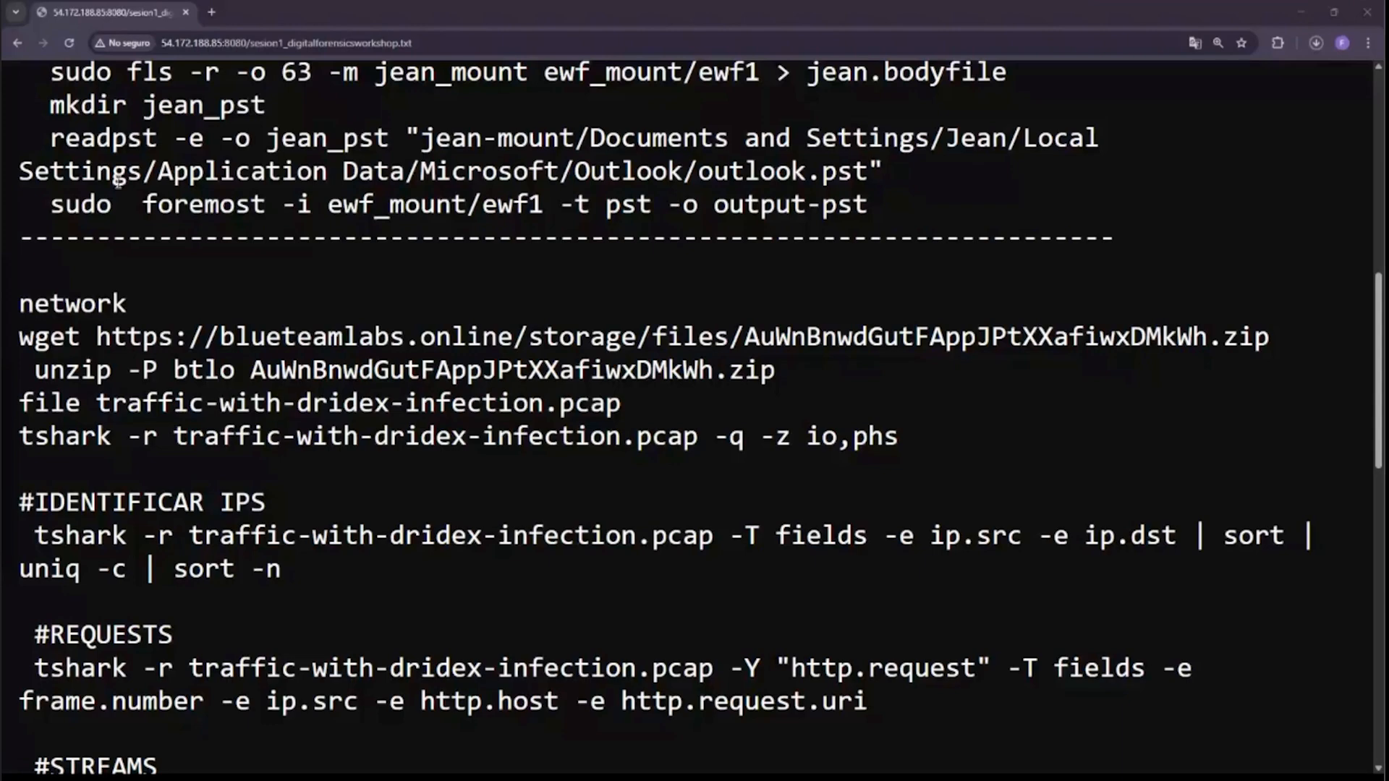
Examine the Windows tools section of the workshop notes, including the OSForensics download and Volatility clone commands
scroll(1025, 380, "down", 15)
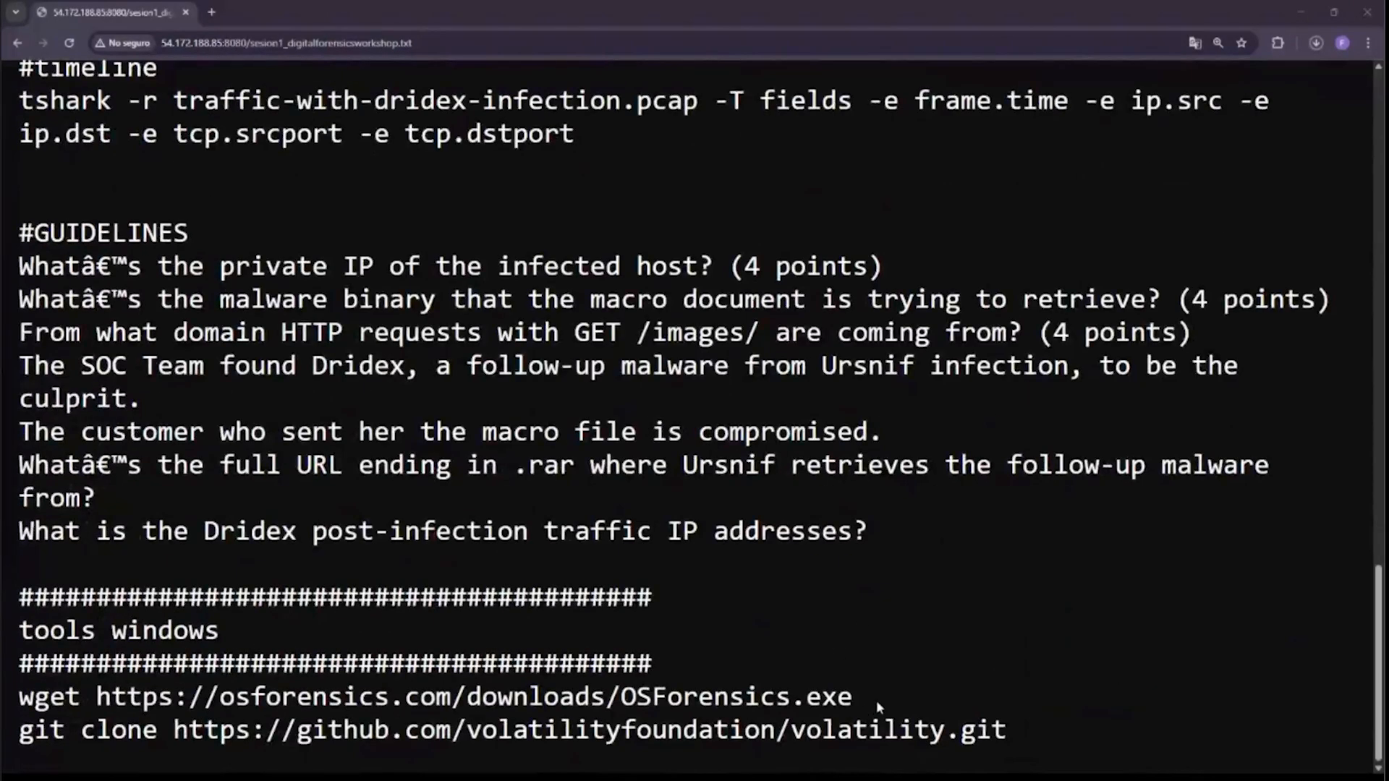
left_click_drag(861, 698, 36, 691)
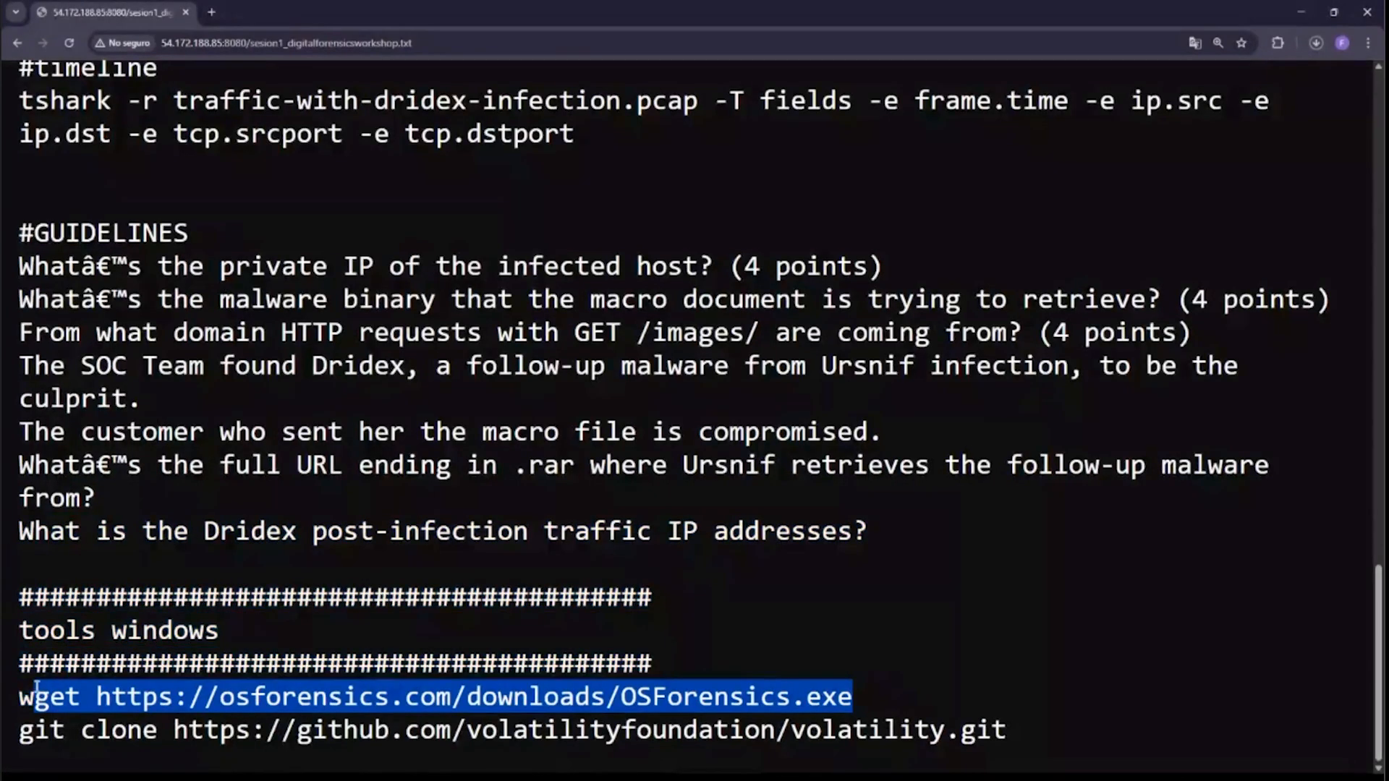
left_click(36, 691)
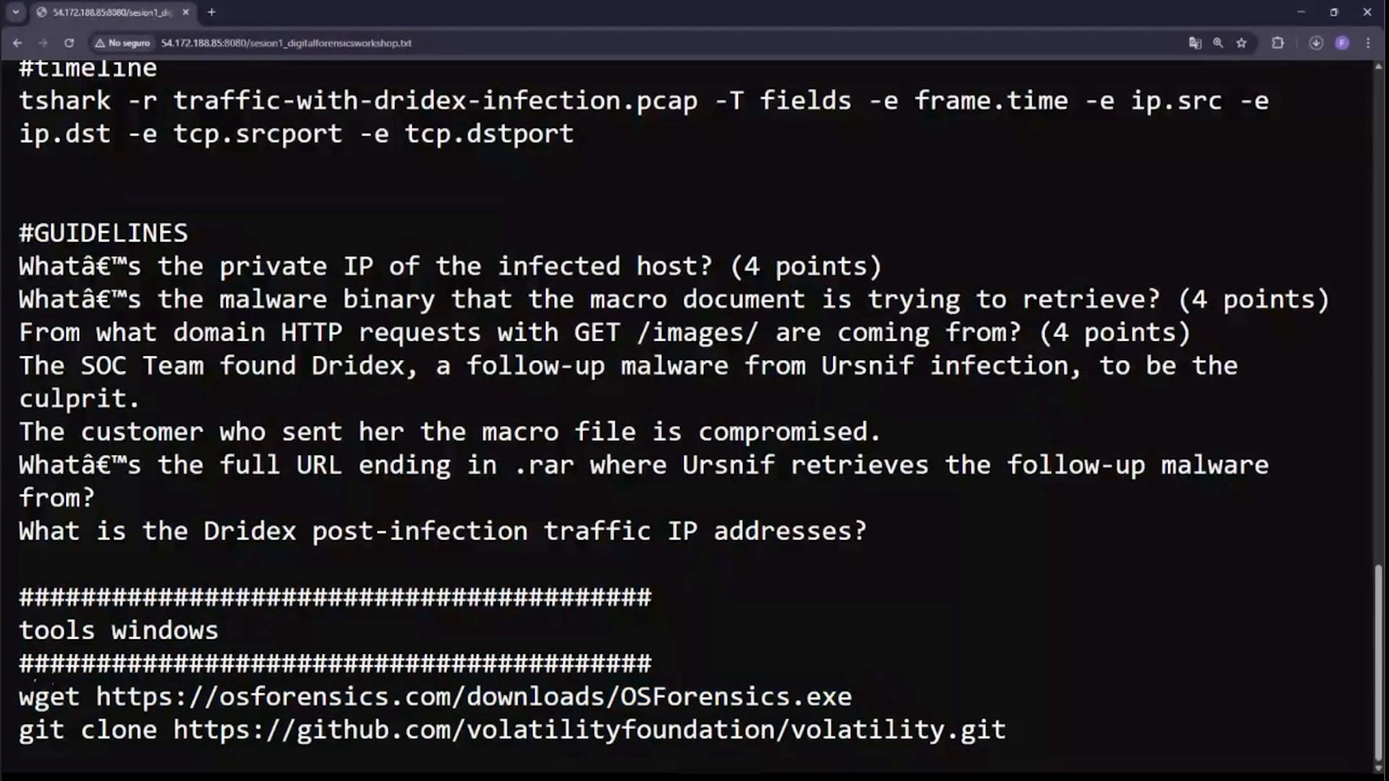
key("alt+Tab")
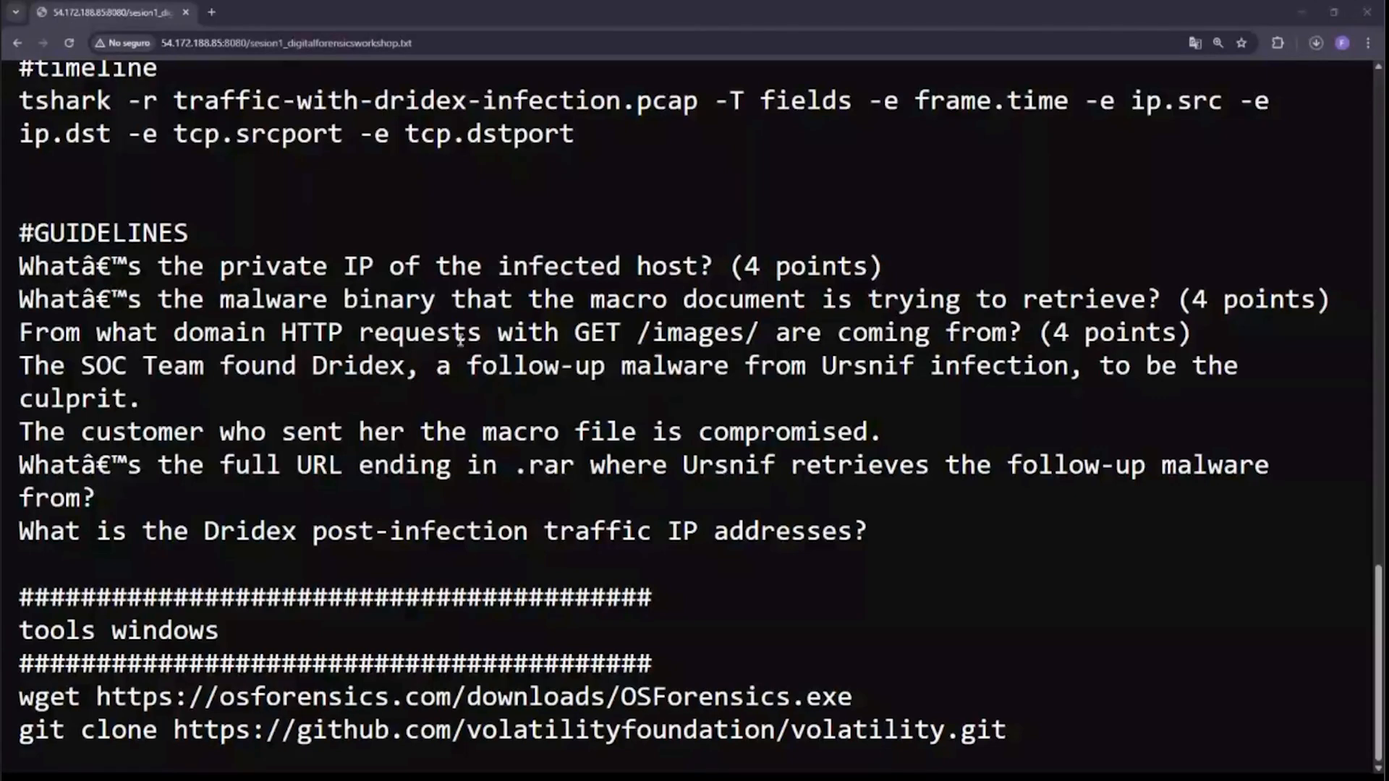
scroll(370, 269, "up", 6)
scroll(372, 269, "up", 5)
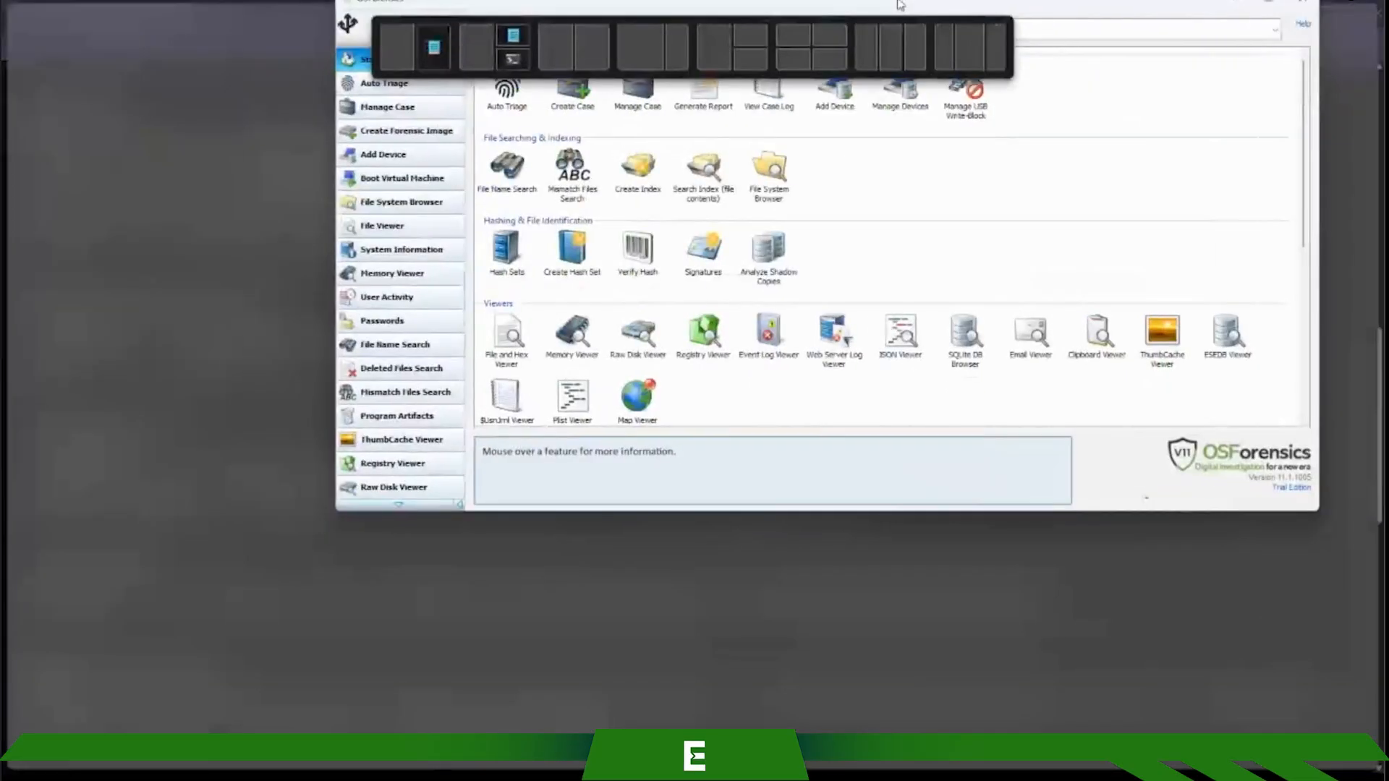
Switch to OSForensics in a full-size window and load the existing jean case from case management
left_click_drag(899, 5, 899, 4)
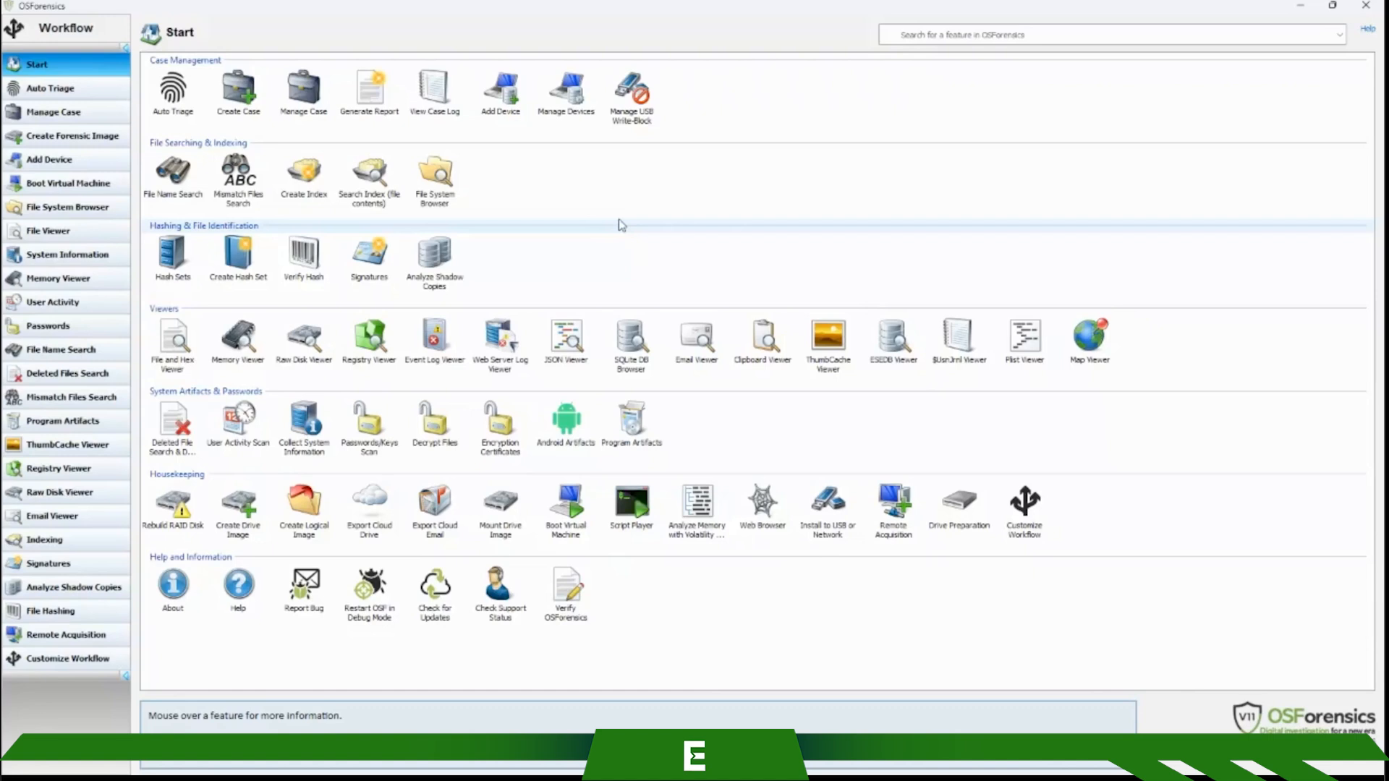
left_click(58, 112)
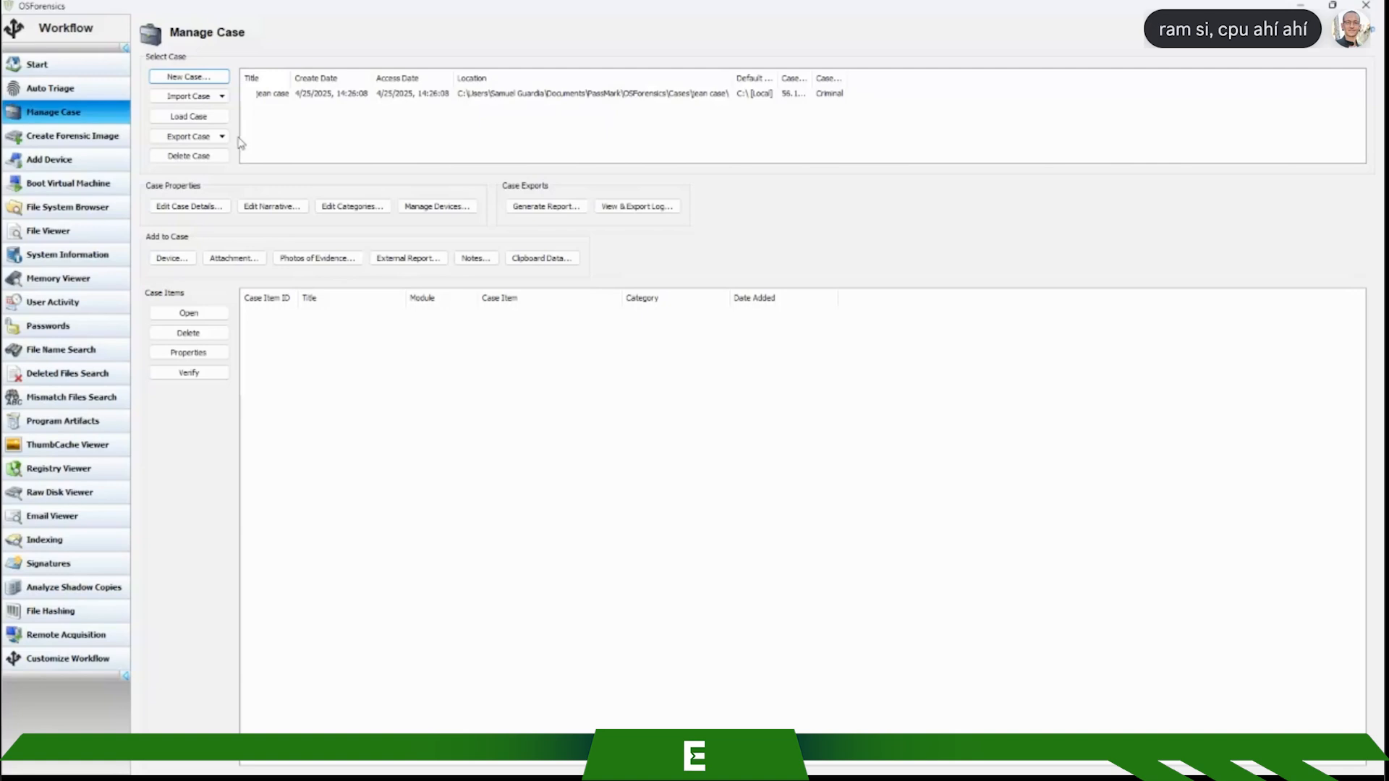
left_click(285, 95)
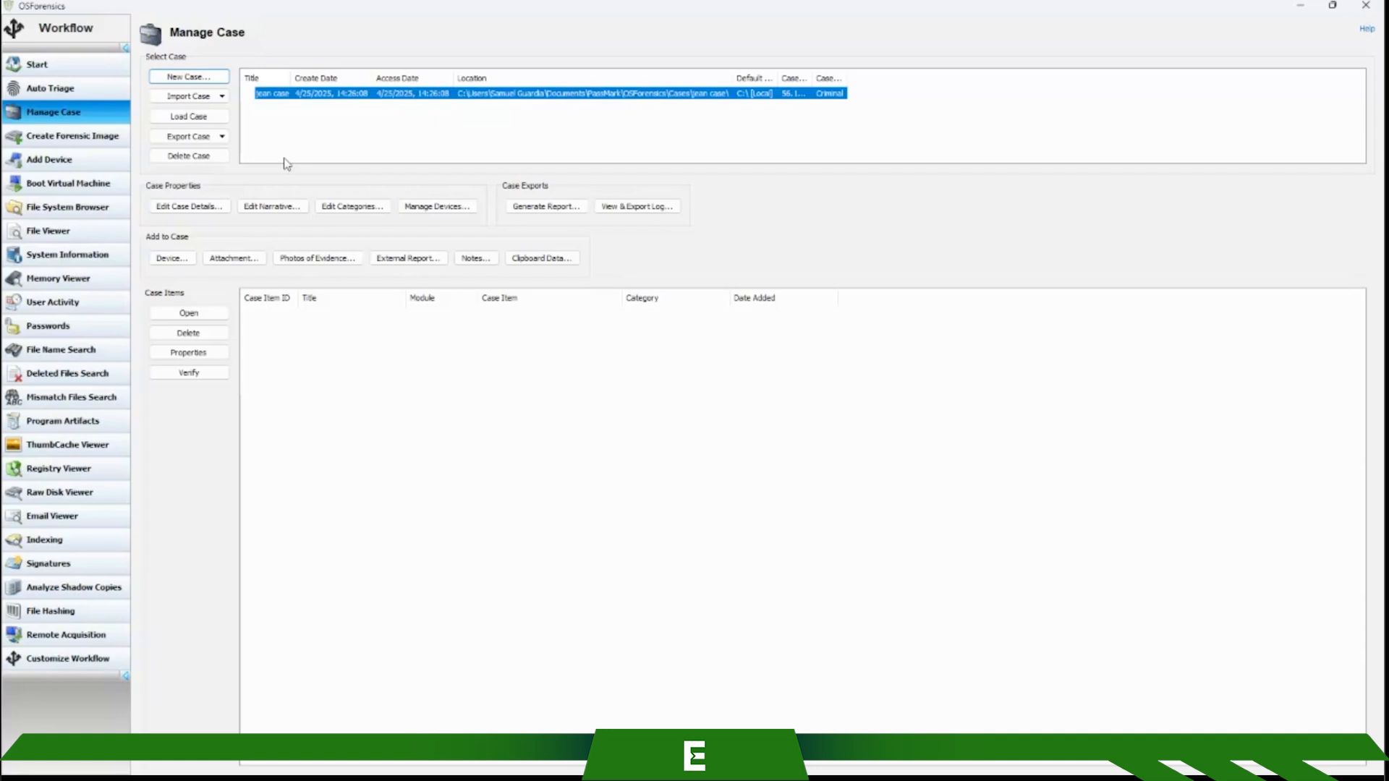
left_click(199, 78)
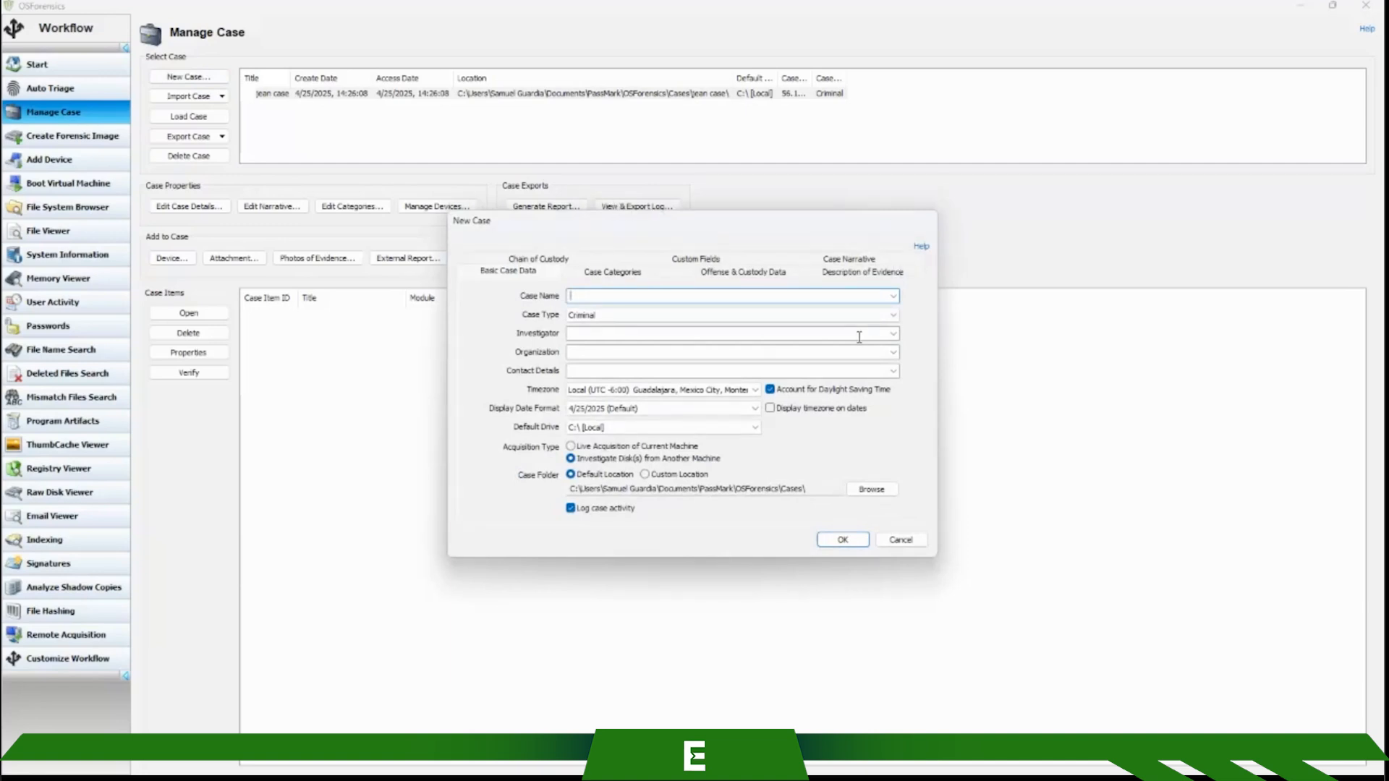
key("Escape")
left_click(656, 97)
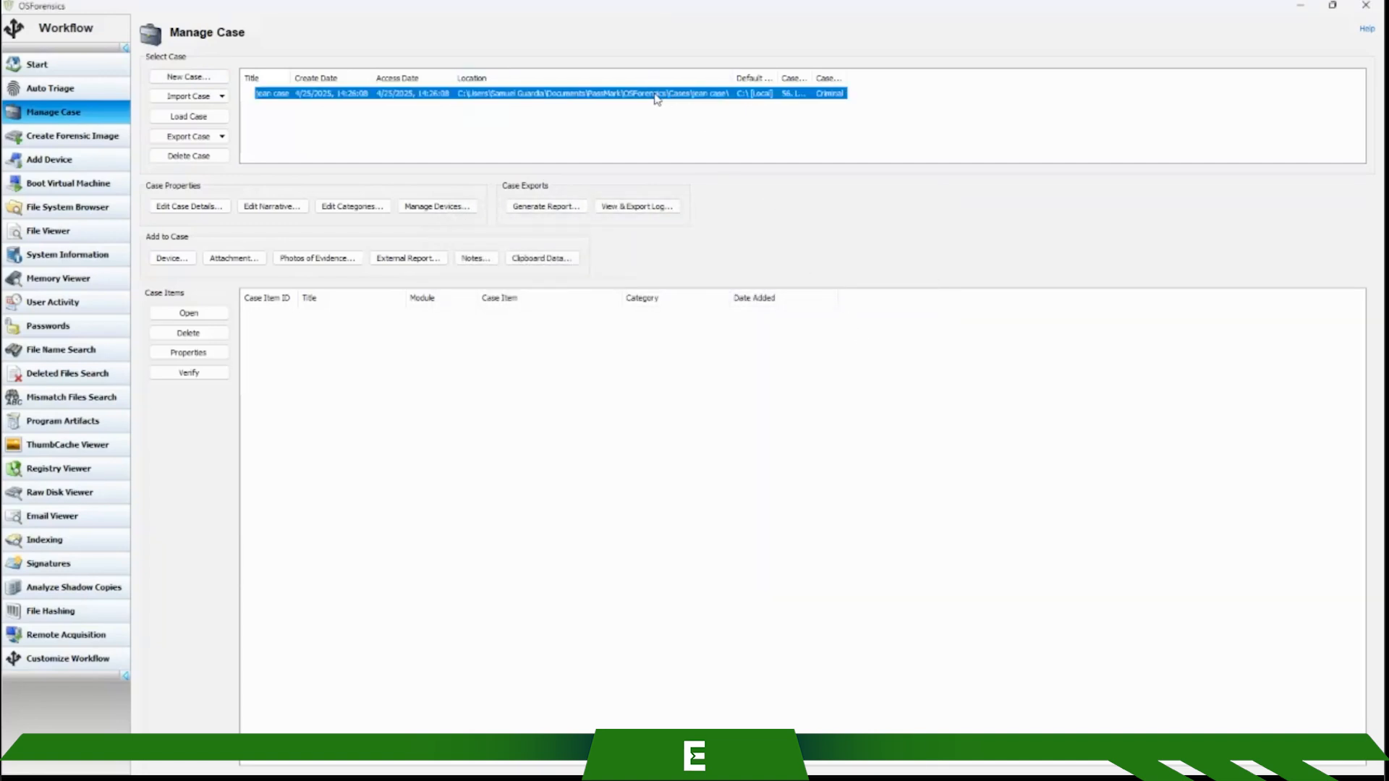
double_click(654, 95)
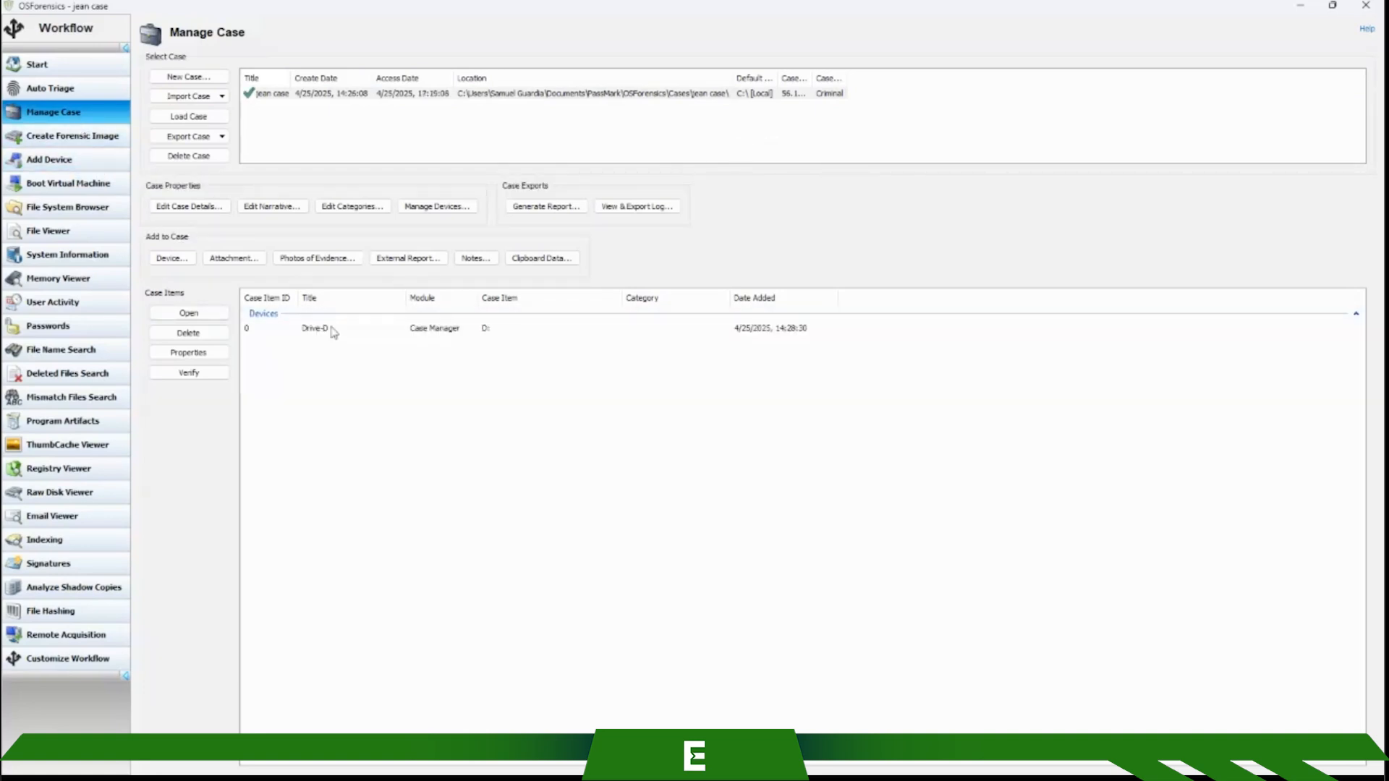
Inspect the loaded case's Drive-D item and the basic data fields of the new case form without creating a case
left_click(332, 331)
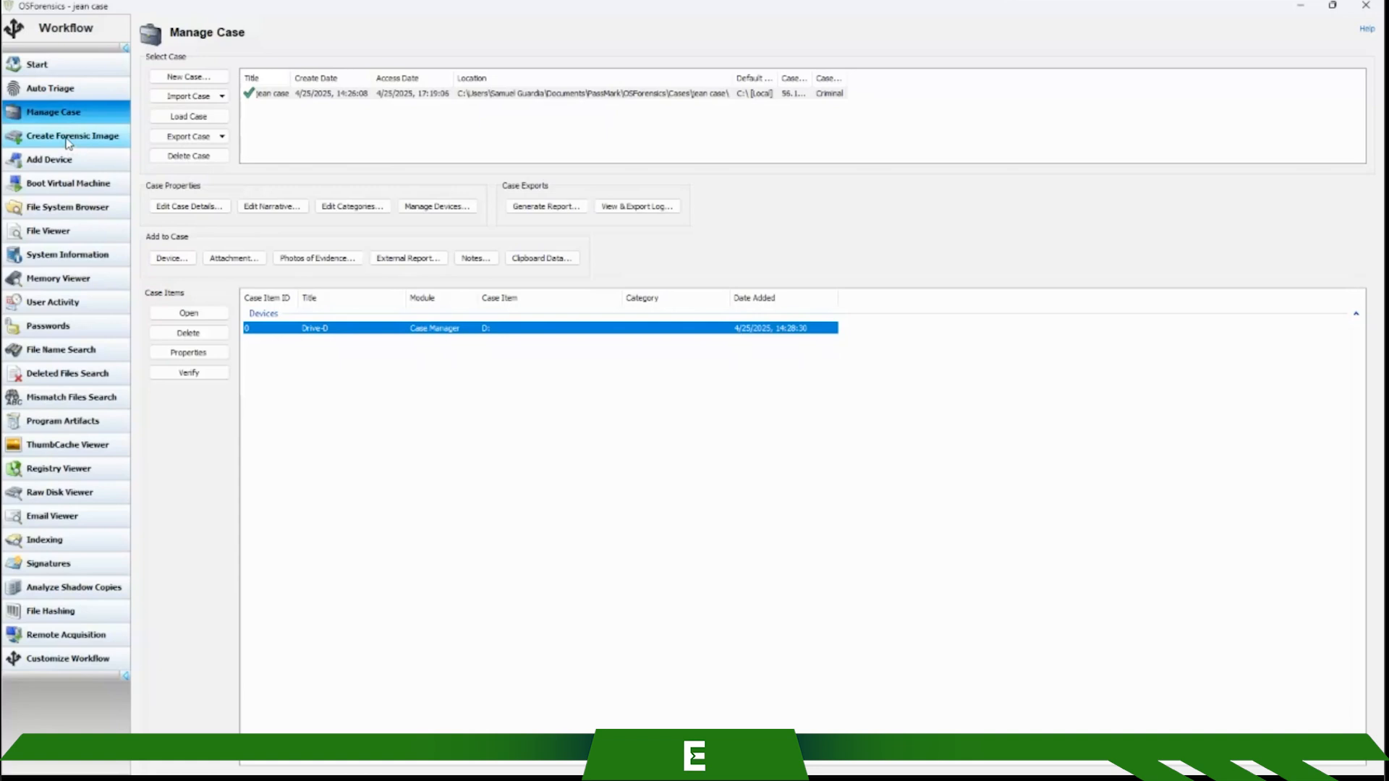
left_click(365, 98)
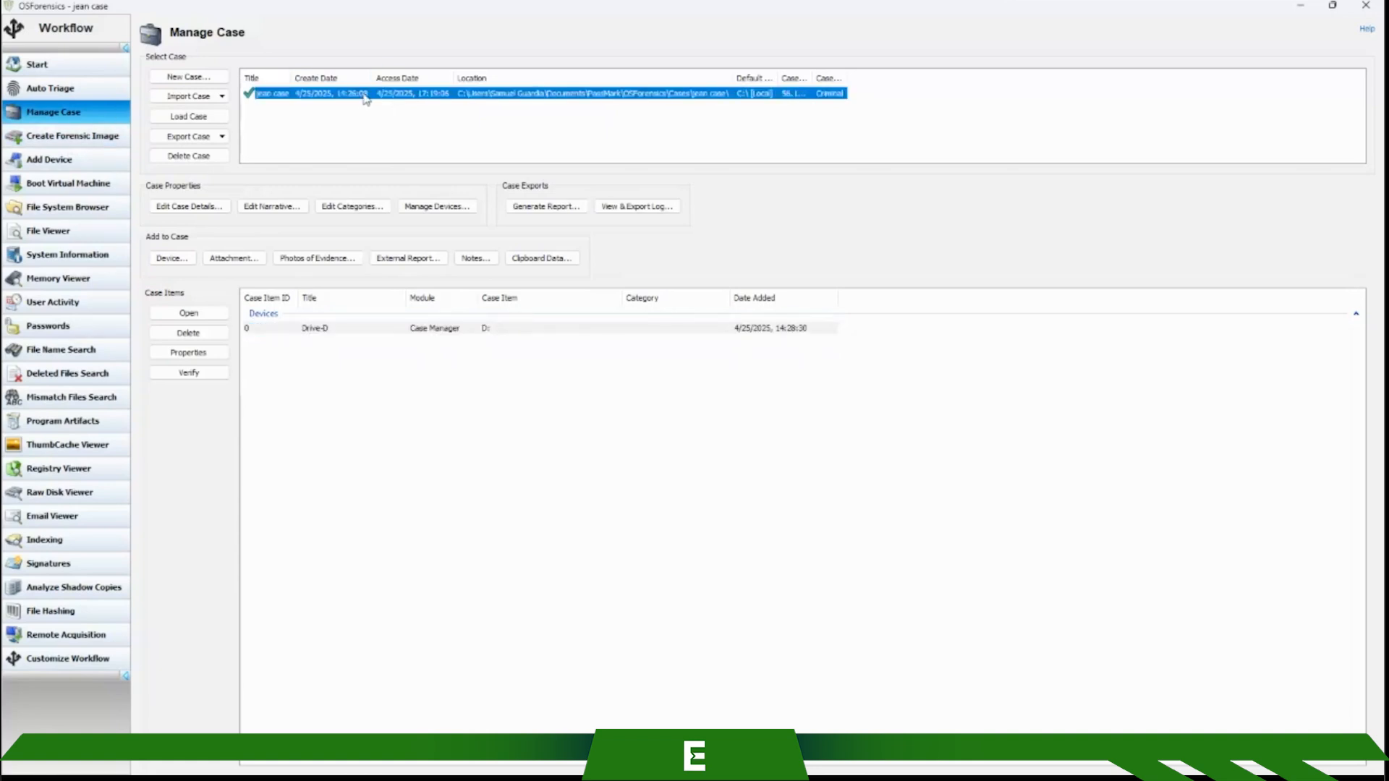
left_click(176, 78)
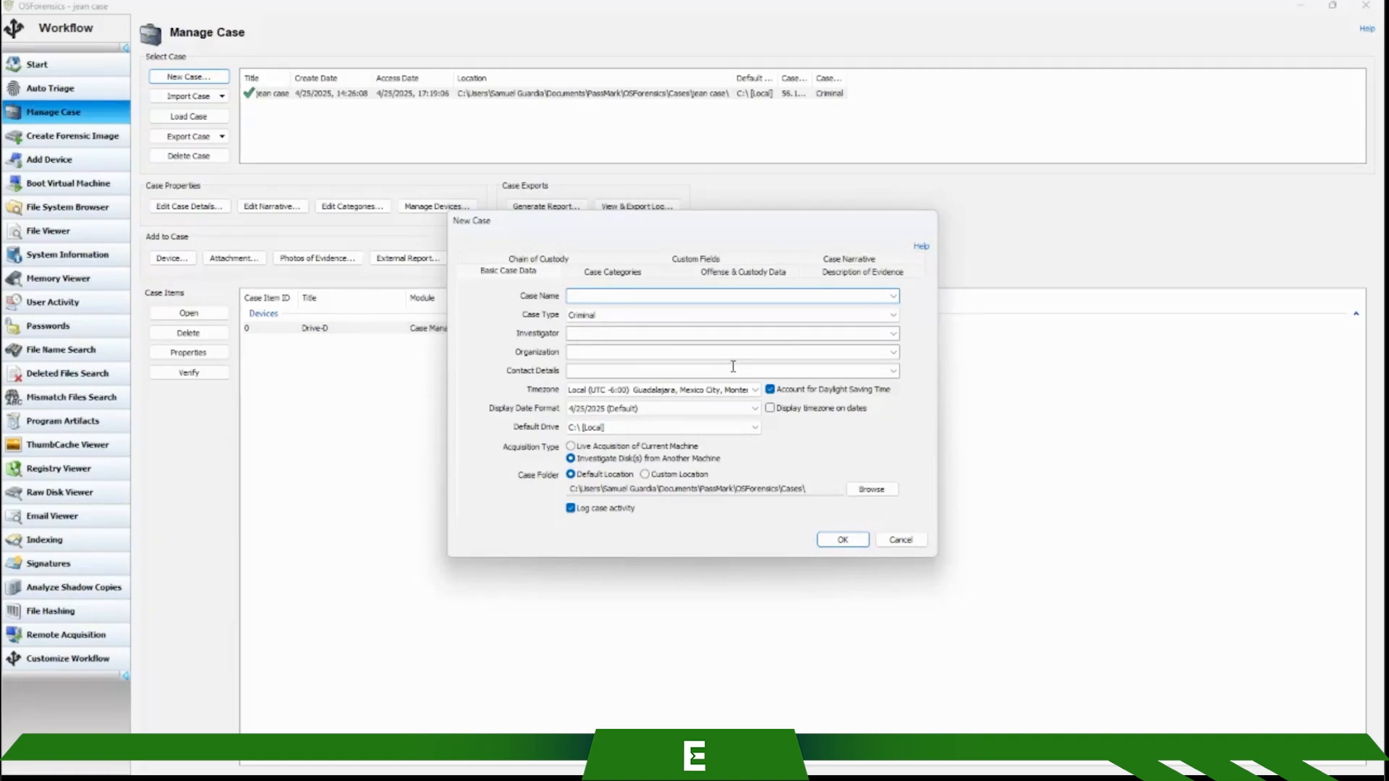
left_click(901, 539)
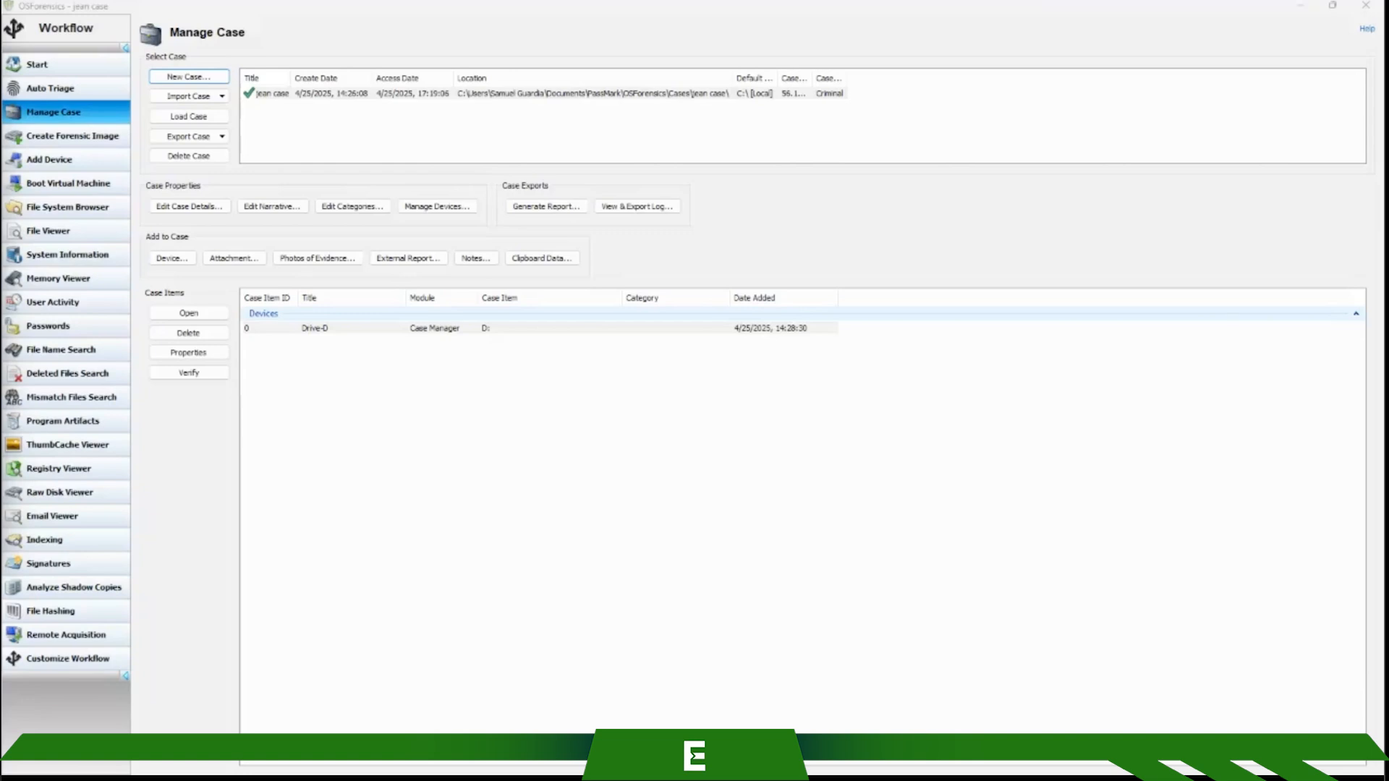
left_click(100, 137)
left_click(94, 115)
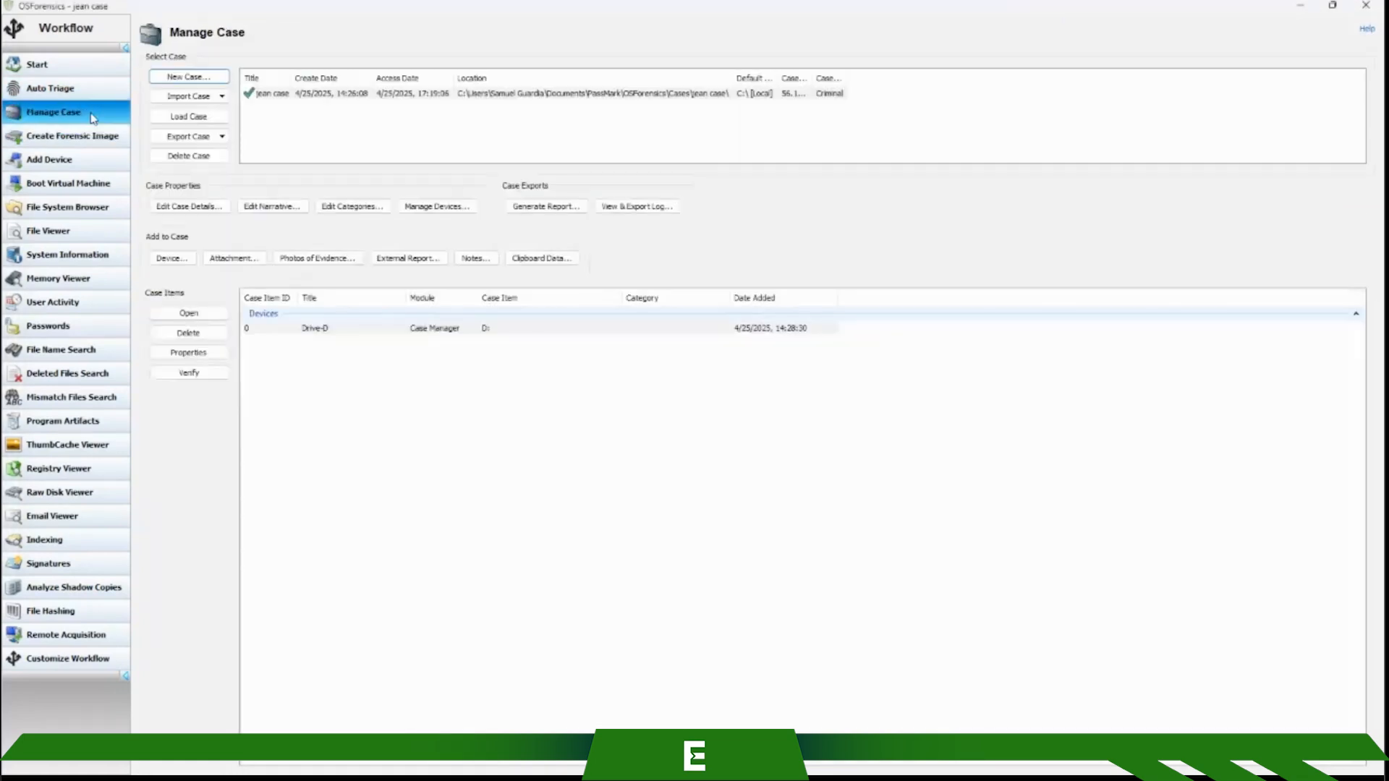
Try to add drive D:\ in Forensics Mode as the case's default device, comparing the physical disk source, and dismiss the form
left_click(85, 161)
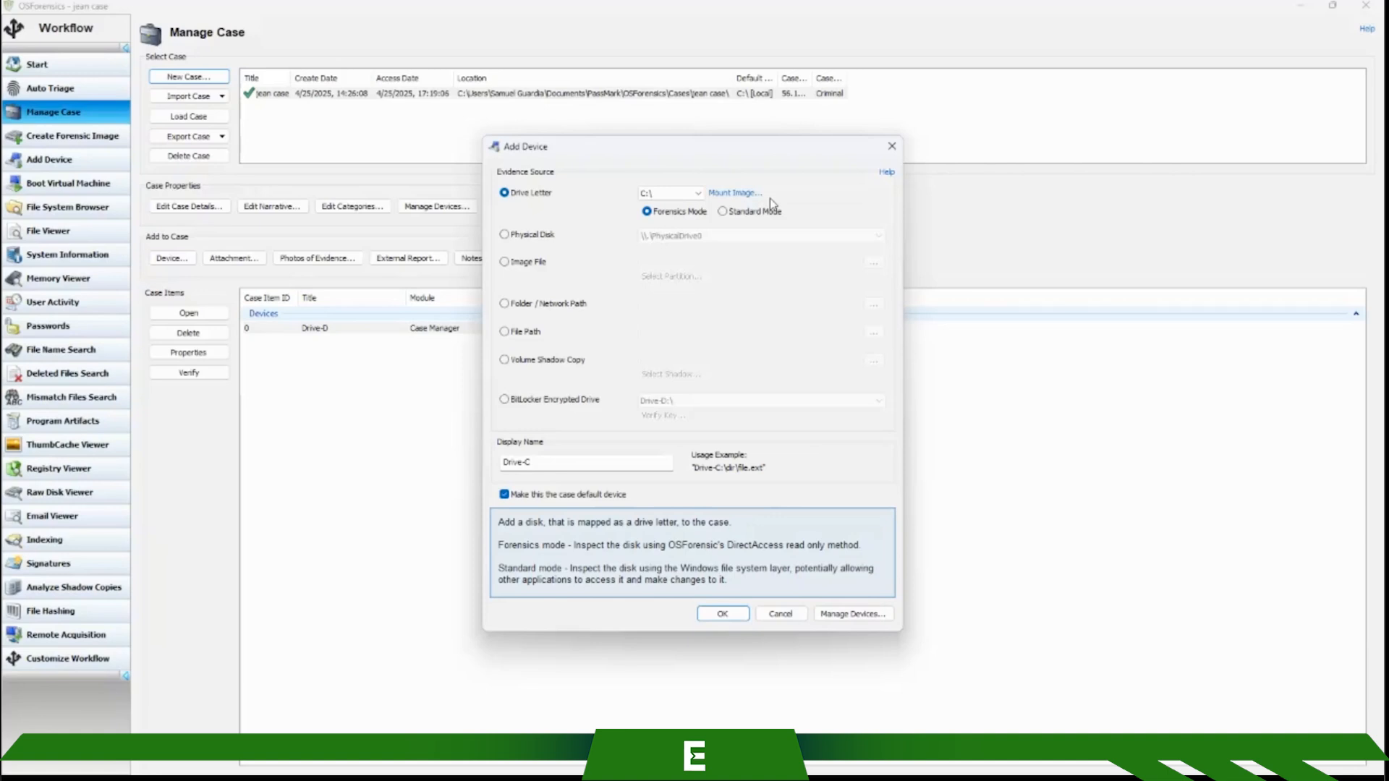
left_click(697, 193)
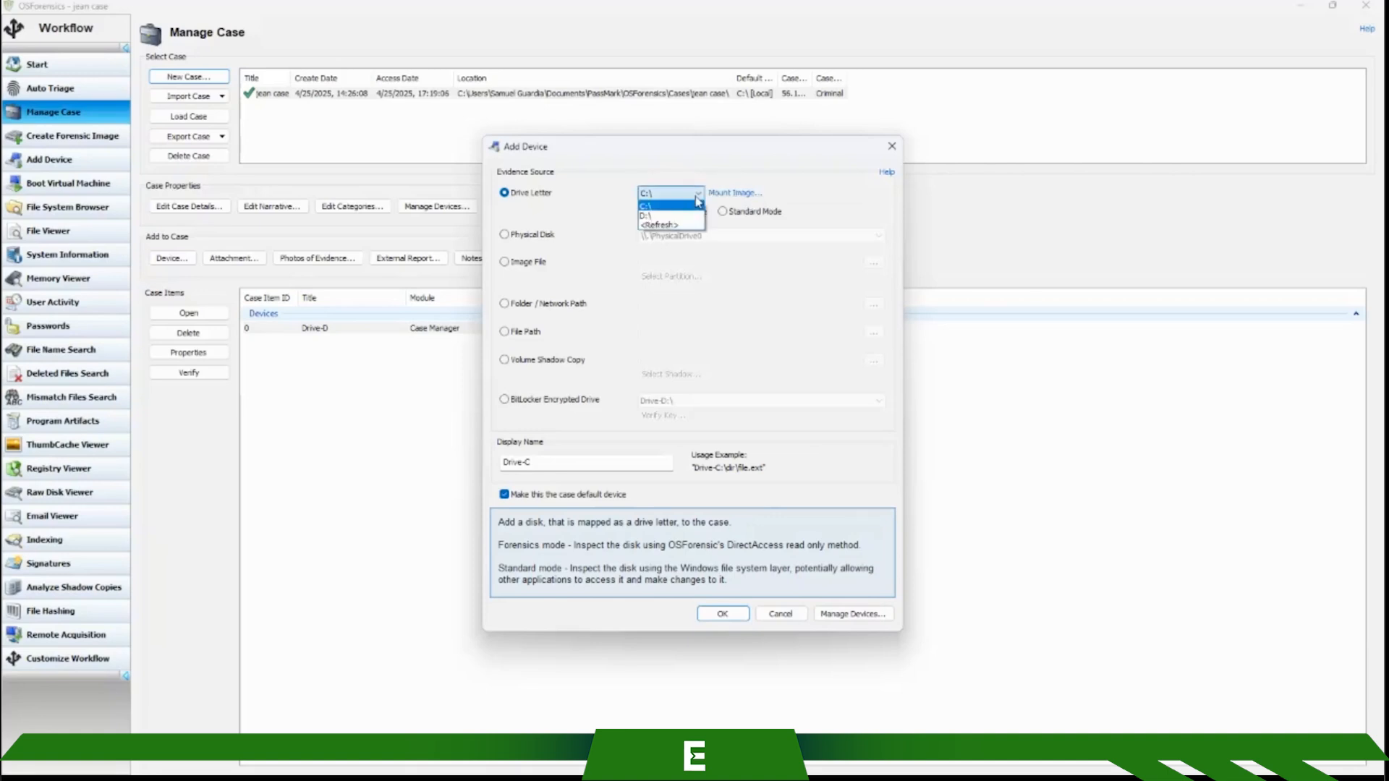
left_click(683, 223)
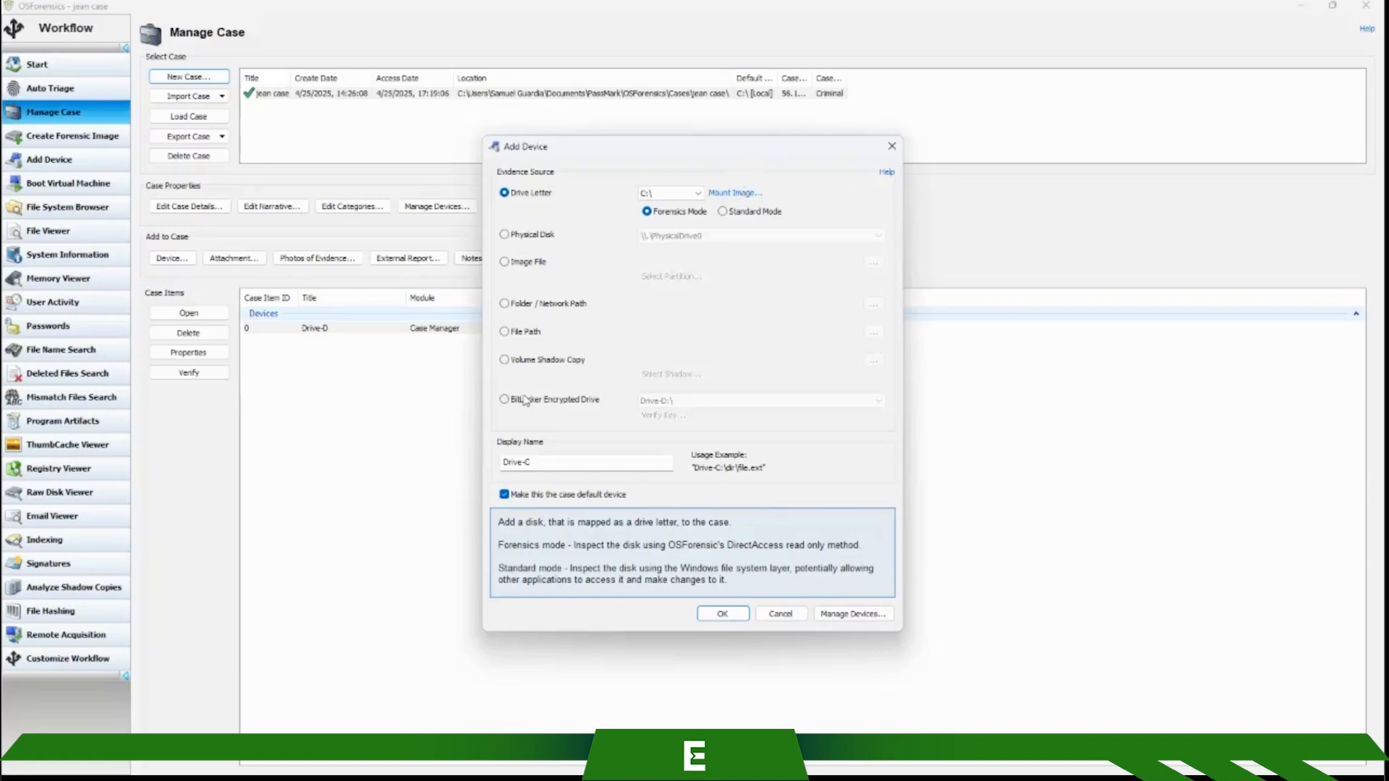
left_click(535, 238)
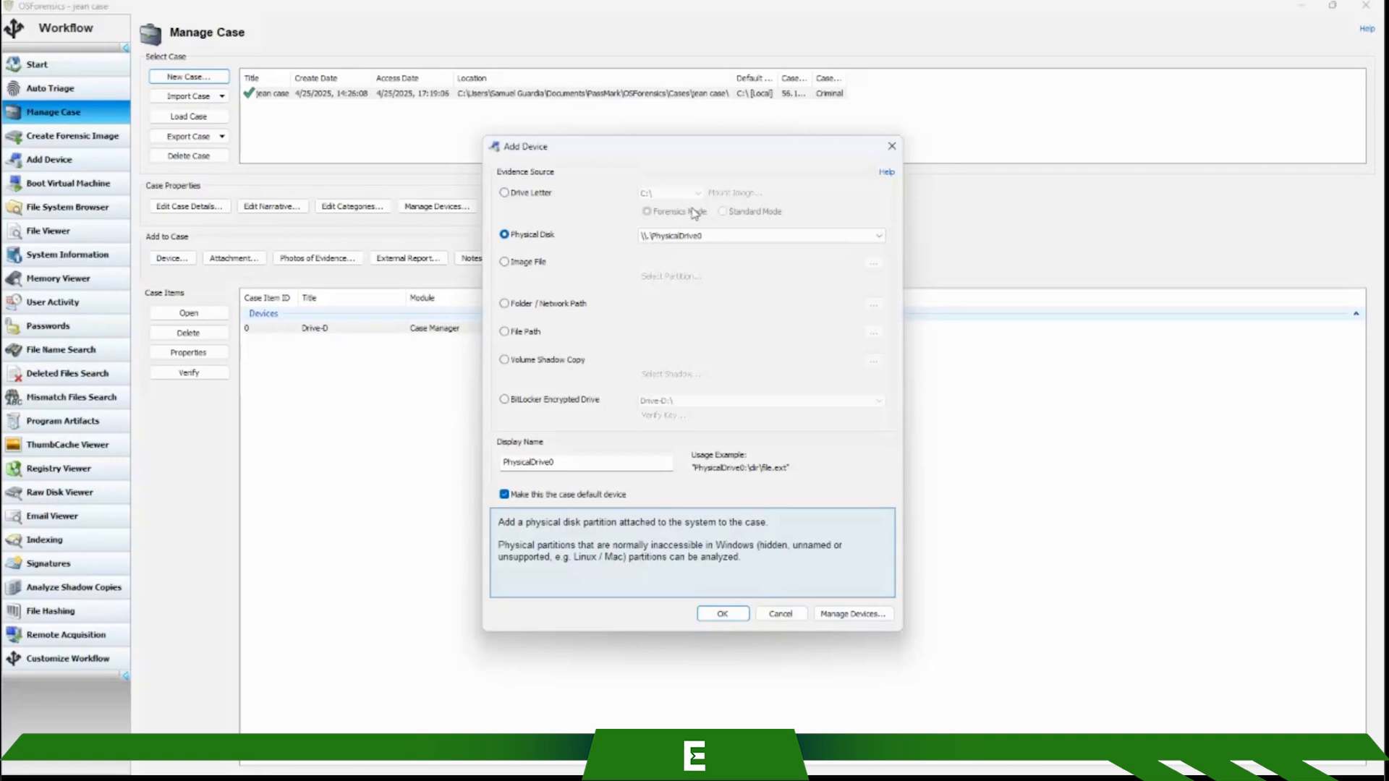
left_click(536, 194)
left_click(696, 194)
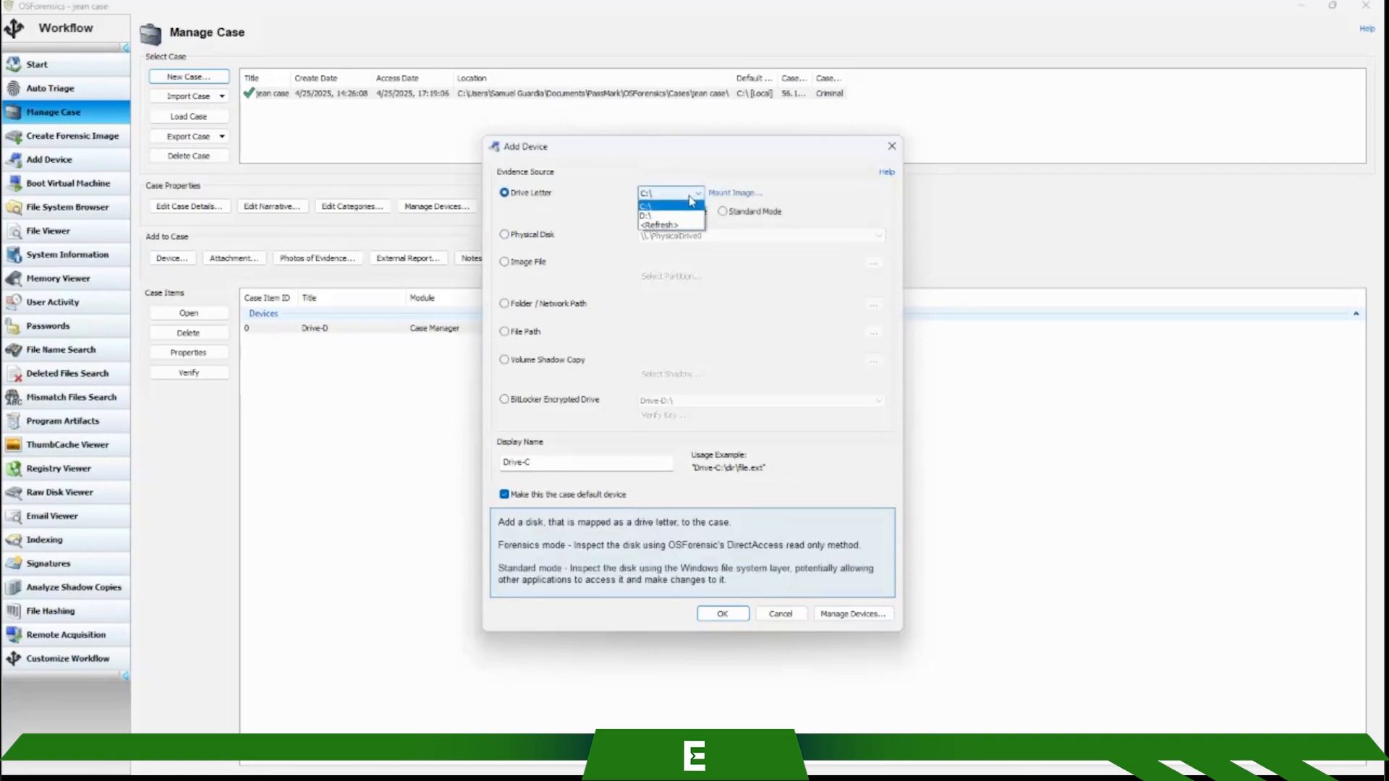
left_click(697, 216)
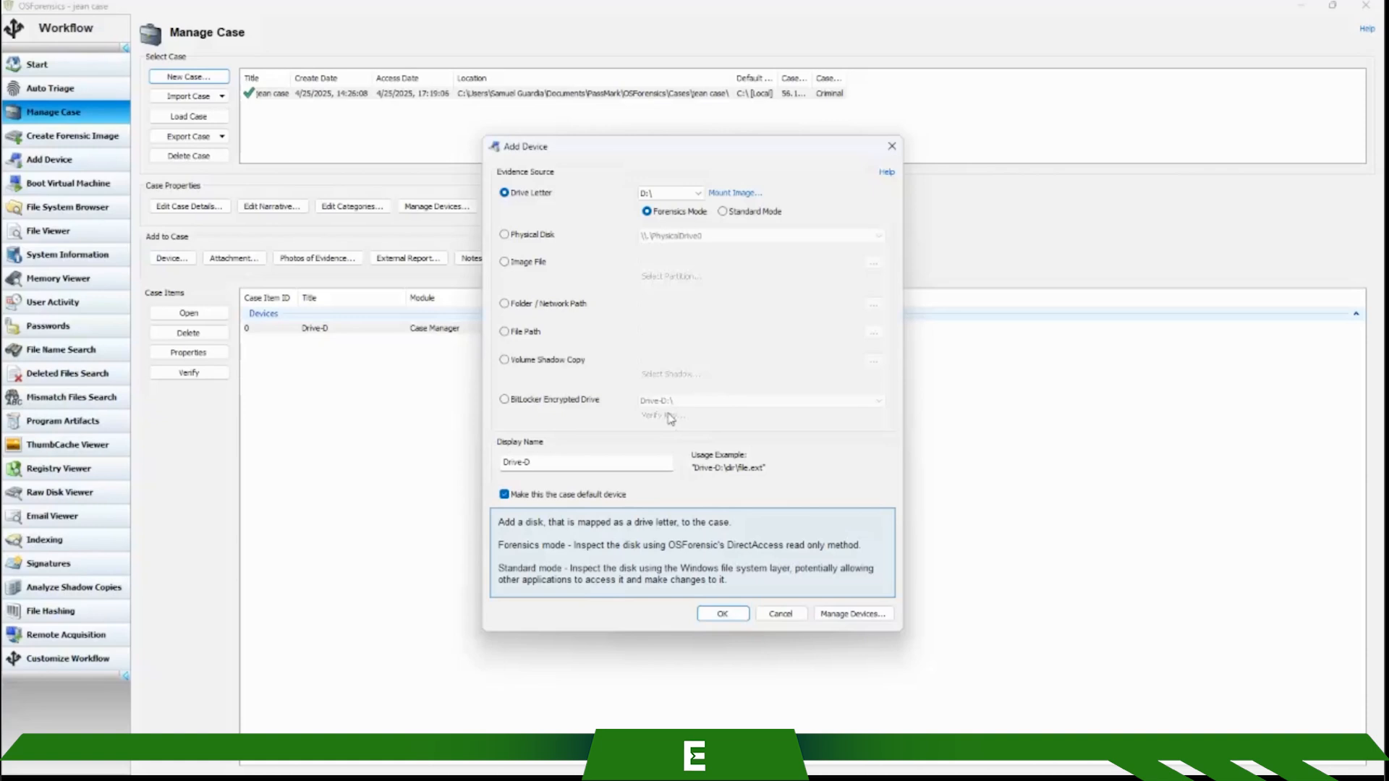
left_click(643, 464)
left_click_drag(534, 461, 493, 459)
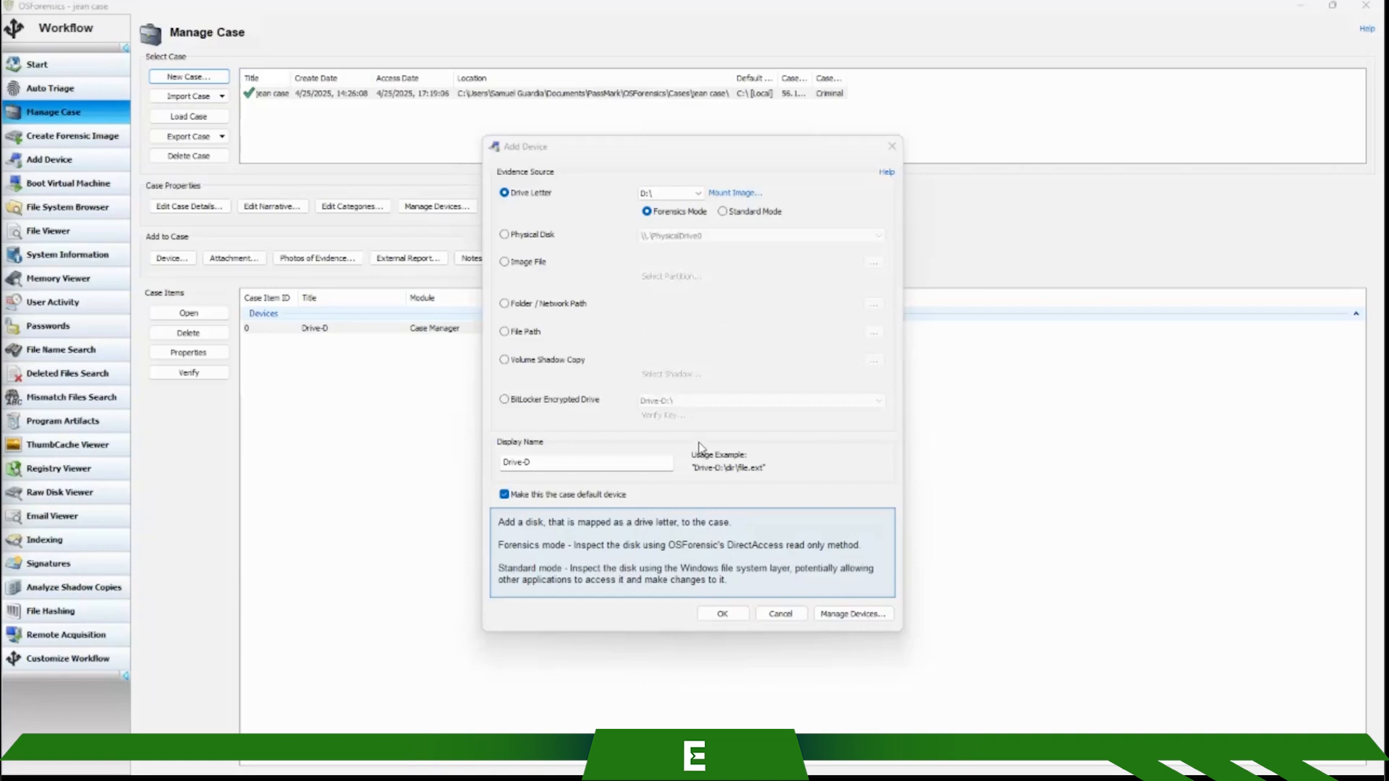
left_click(722, 613)
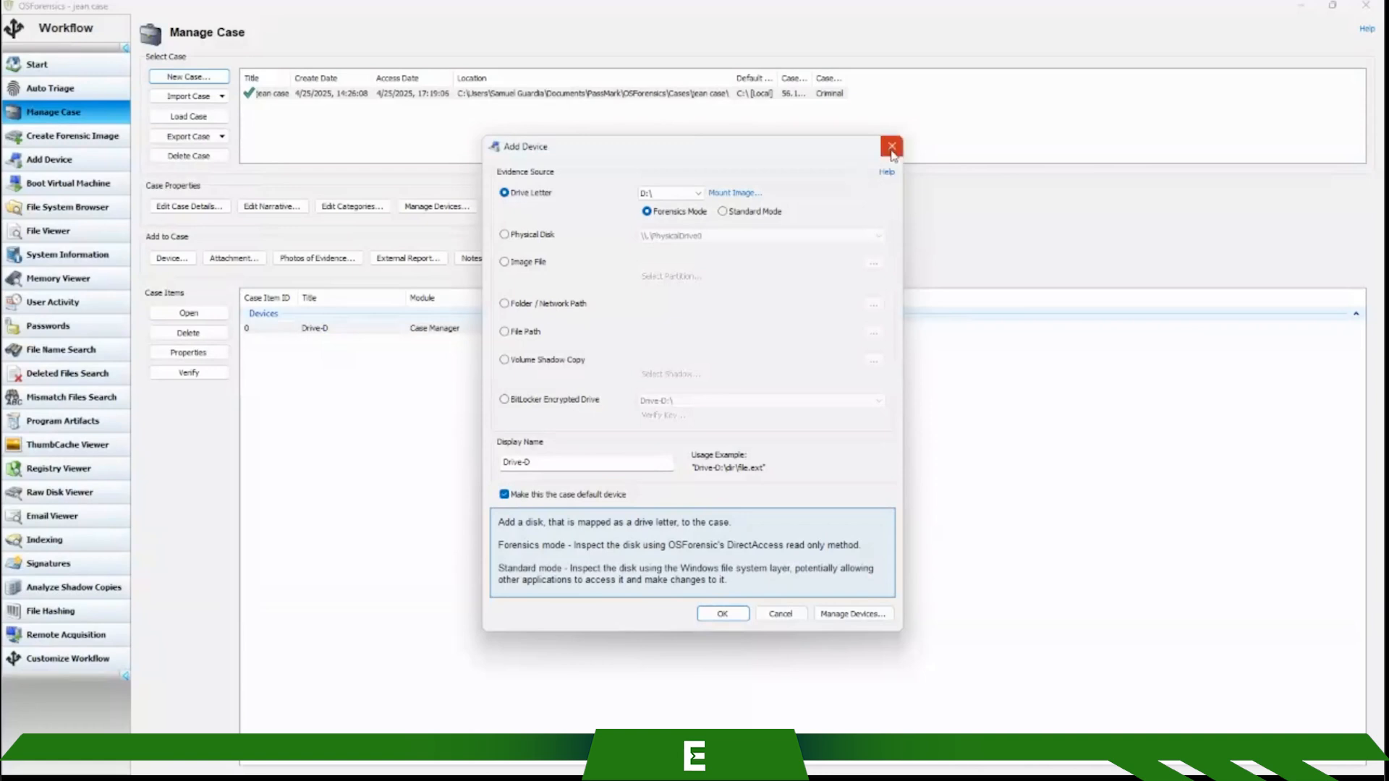
left_click_drag(646, 155, 669, 172)
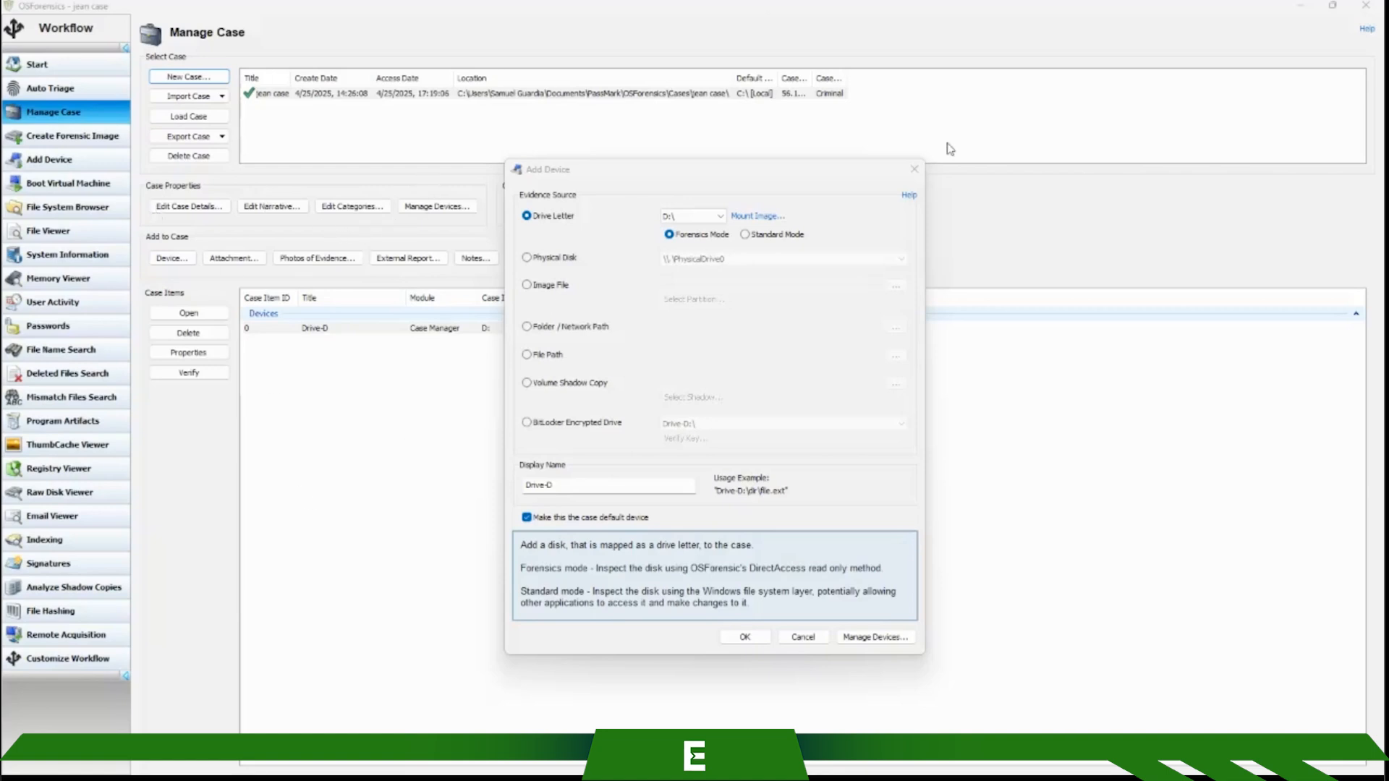
left_click(914, 170)
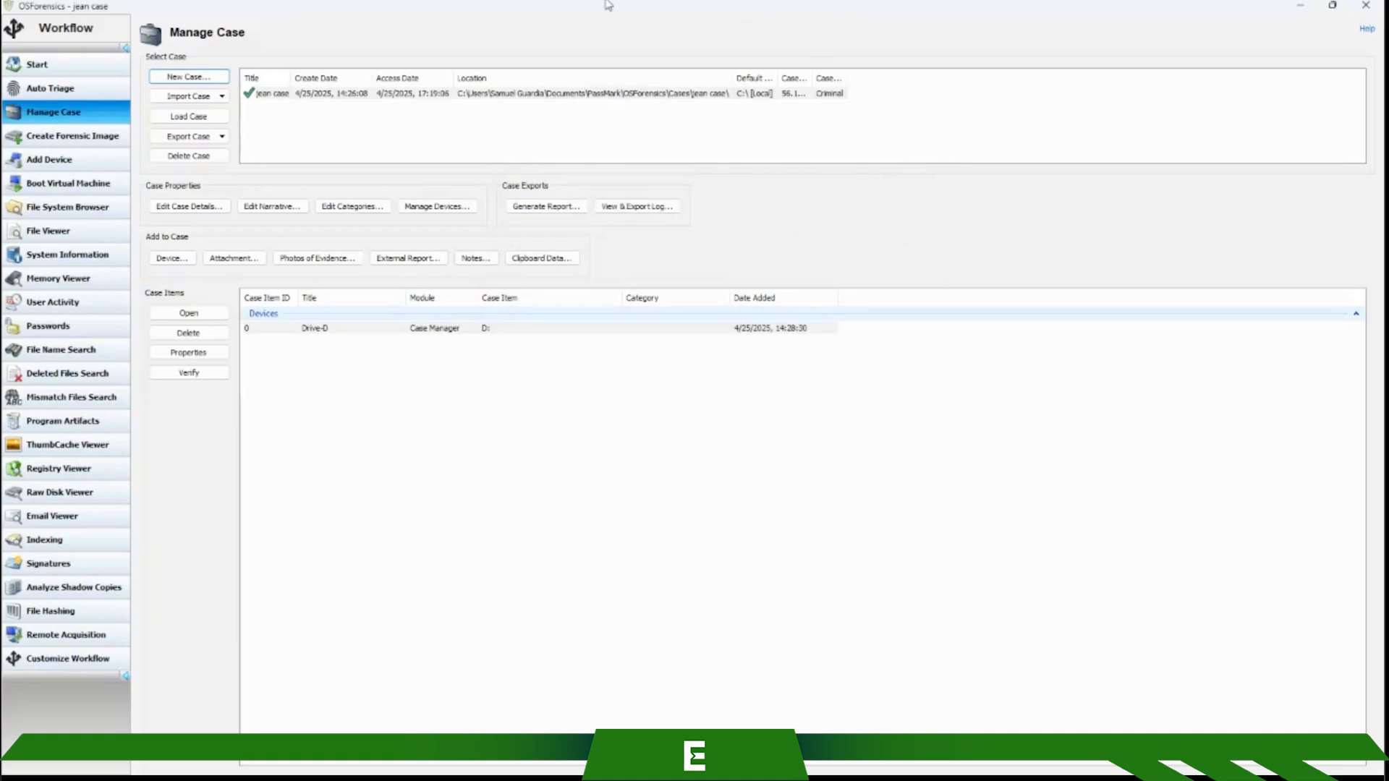
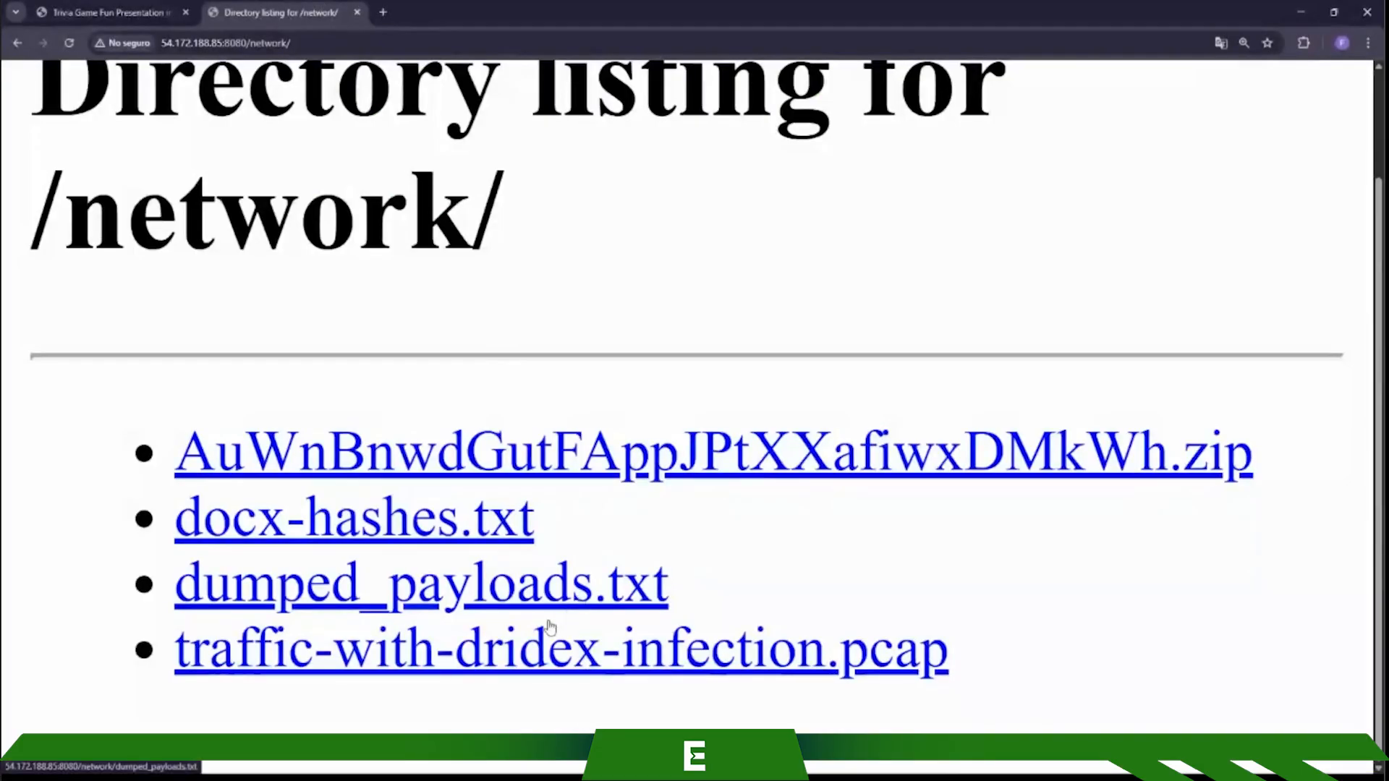
Go back from the network folder to the server's root listing in the browser and open sesion1_digitalforensicsworkshop.txt
left_click_drag(1060, 655, 137, 658)
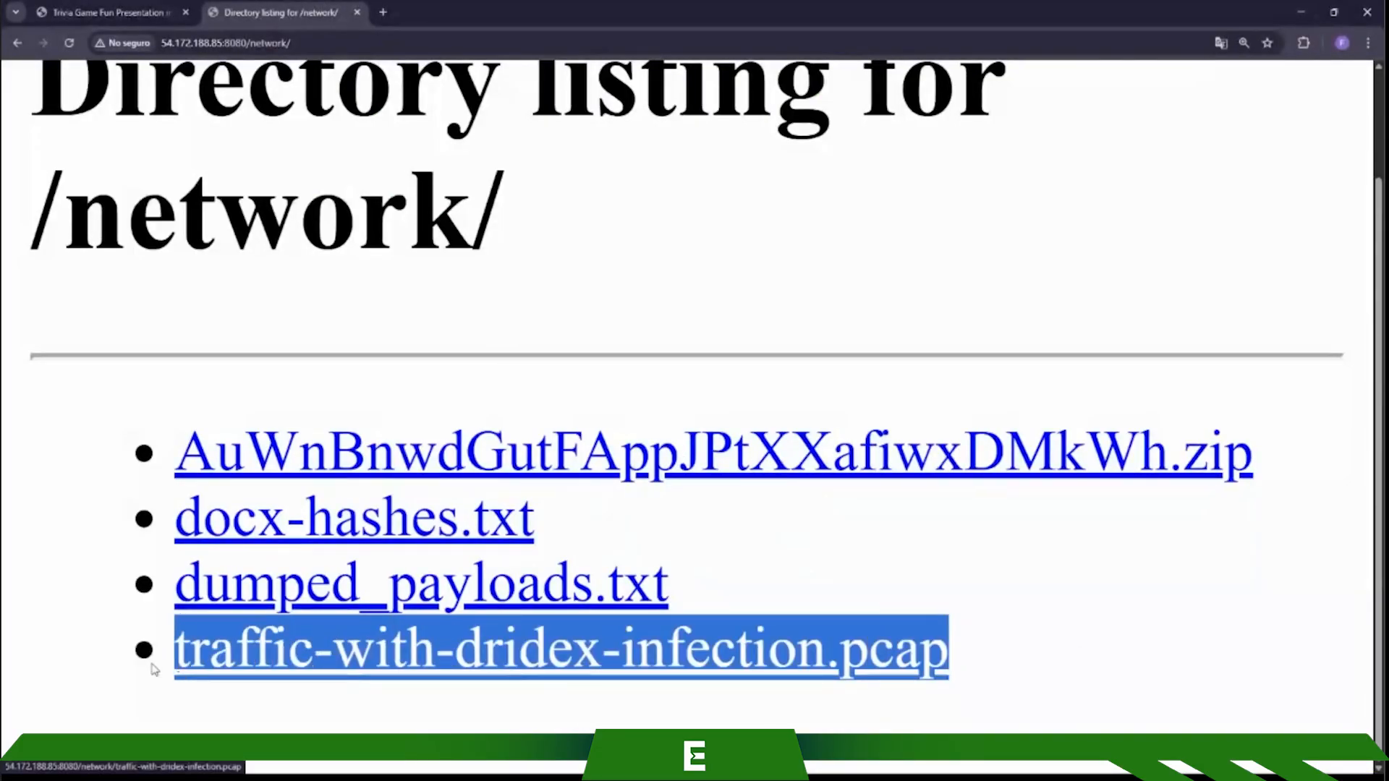
left_click(115, 421)
left_click(18, 43)
scroll(511, 323, "down", 6)
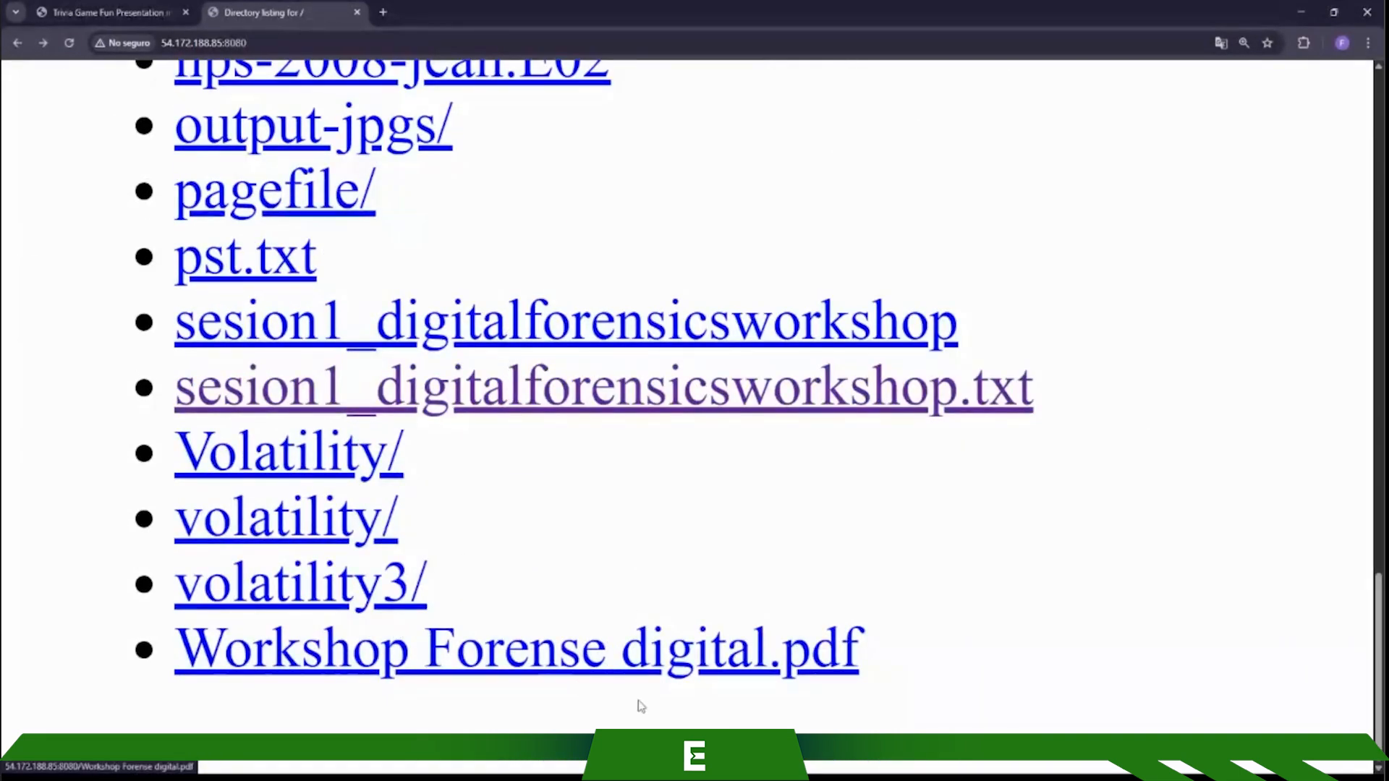
left_click(903, 390)
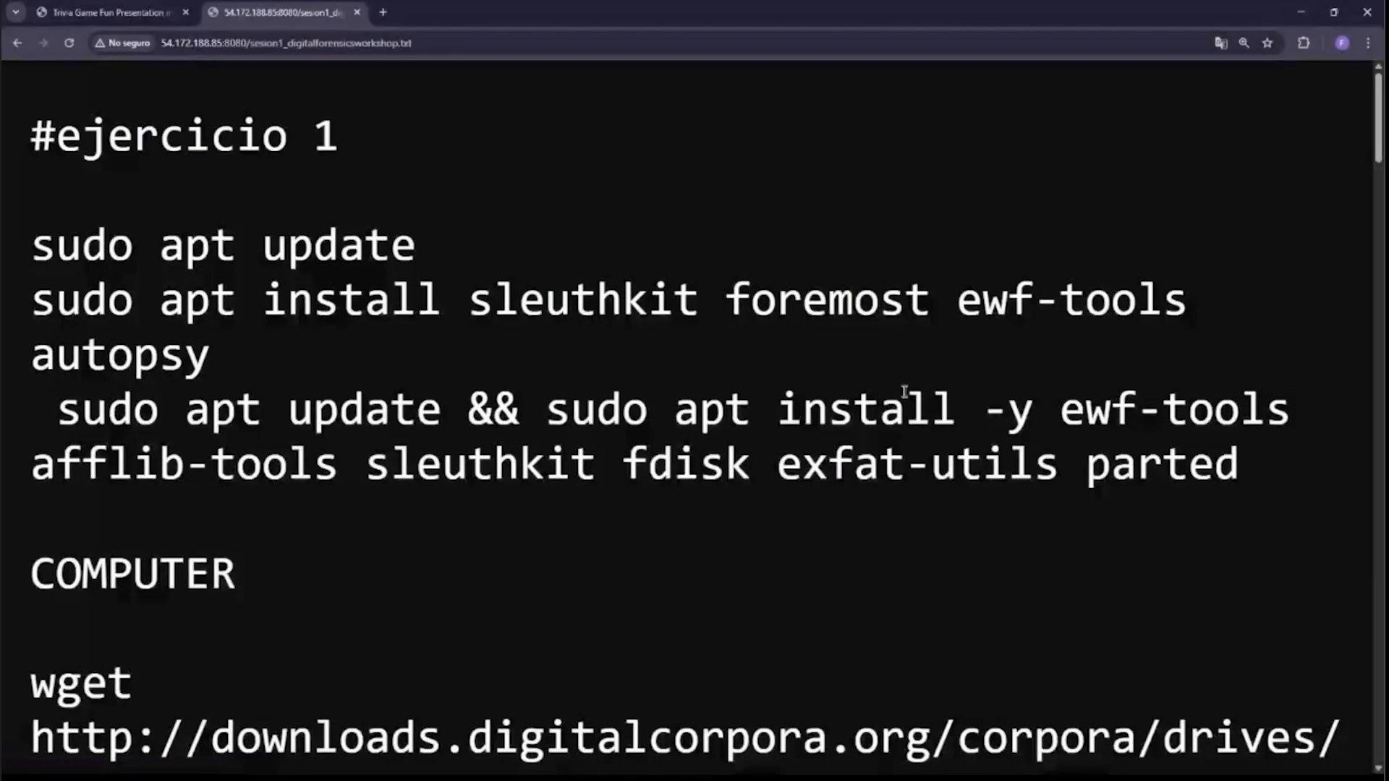
Examine the tshark timeline command and the Dridex guideline questions in the notes, and minimize the browser window
scroll(904, 386, "down", 15)
scroll(905, 391, "down", 20)
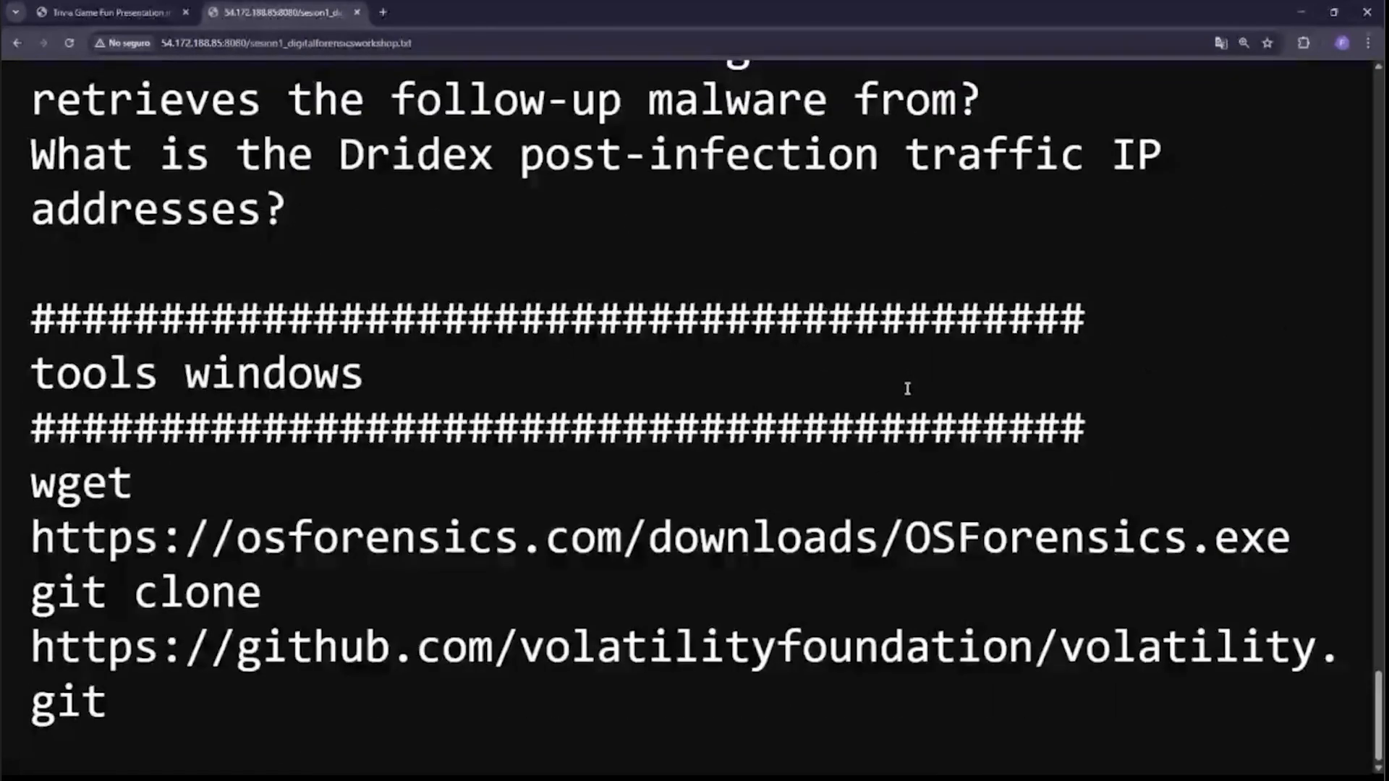
scroll(904, 387, "up", 10)
scroll(103, 231, "down", 8)
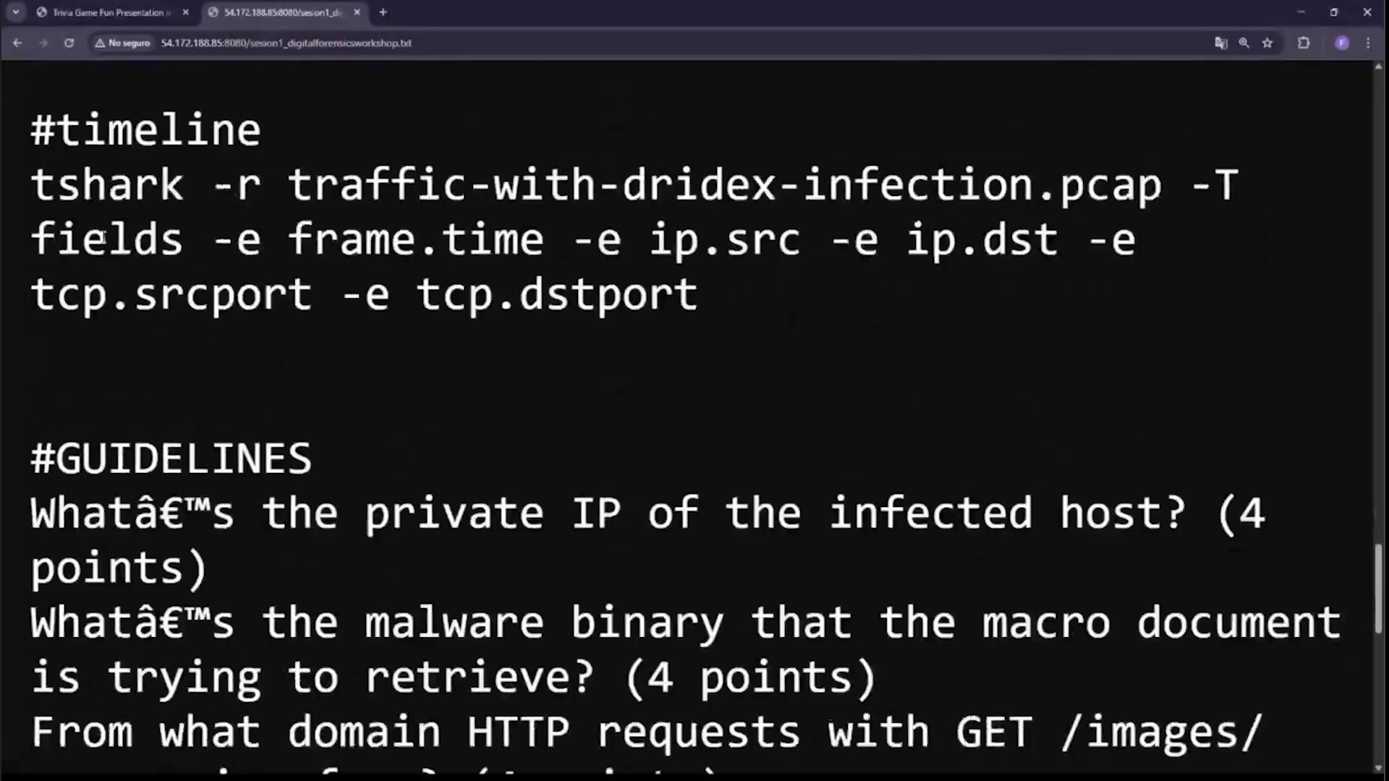
scroll(108, 237, "up", 2)
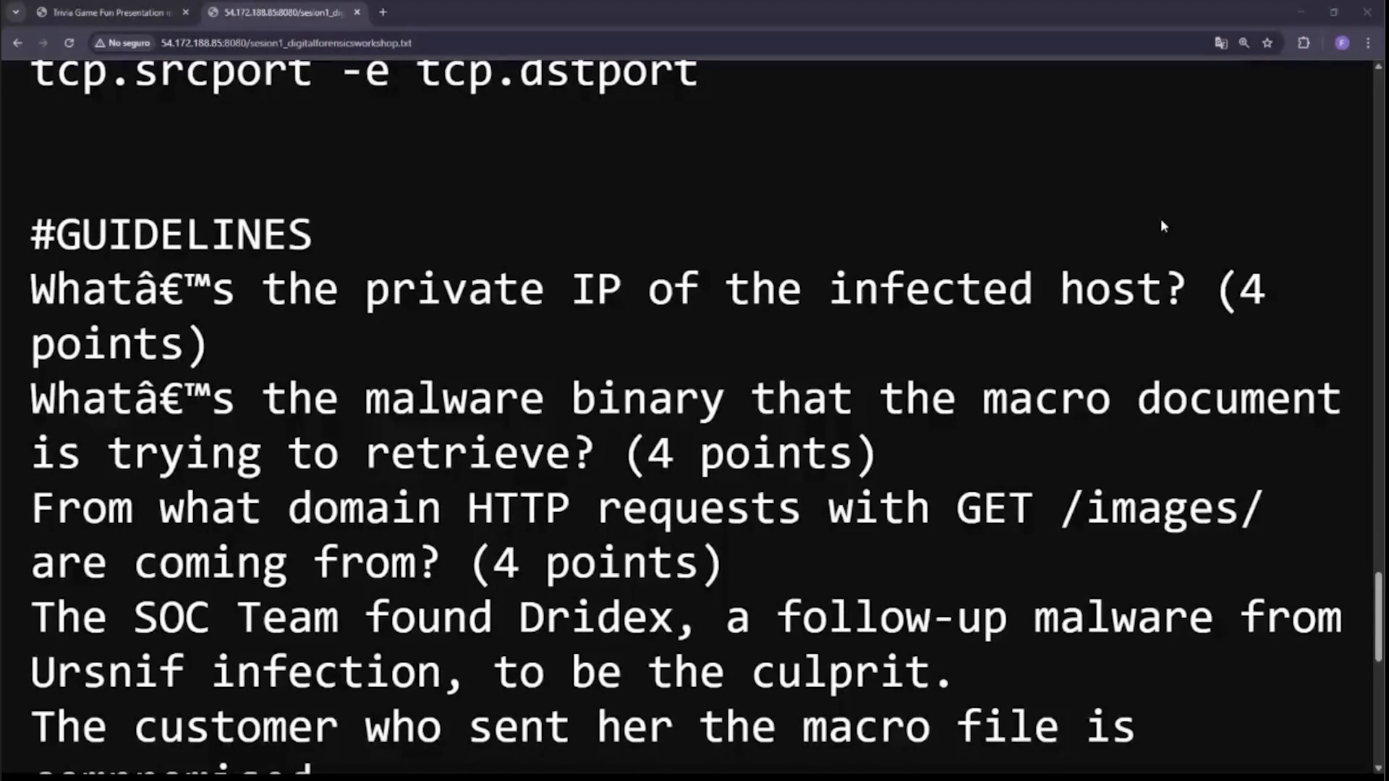
left_click(1301, 13)
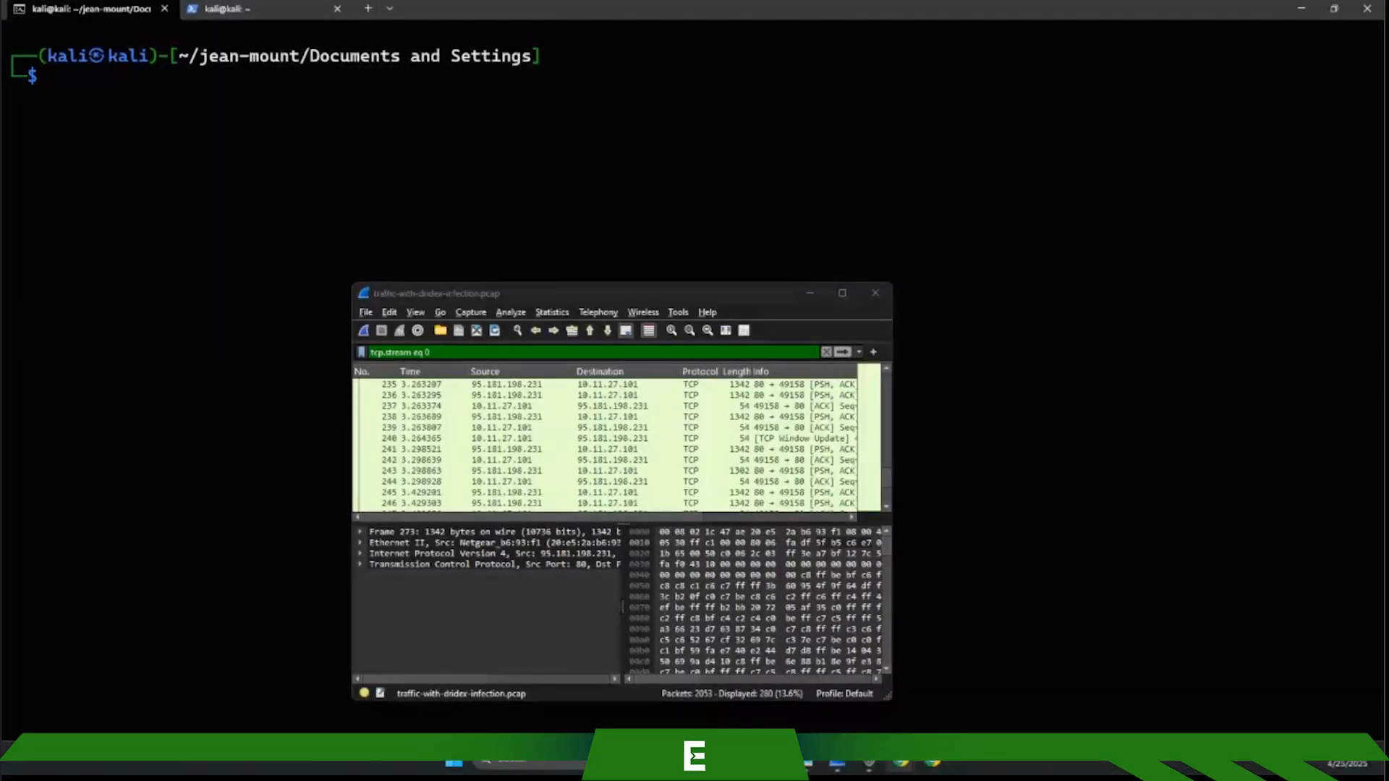
mouse_move(931, 766)
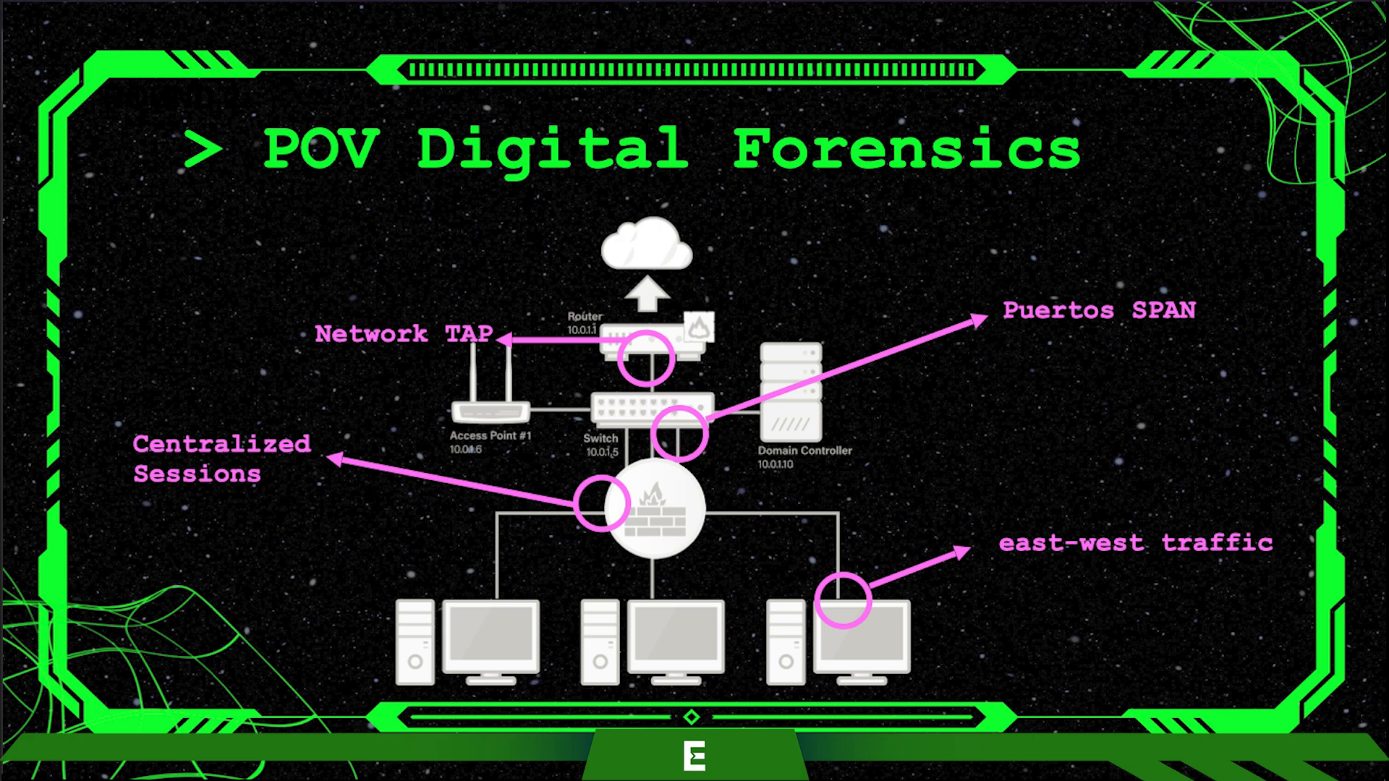
key("Right")
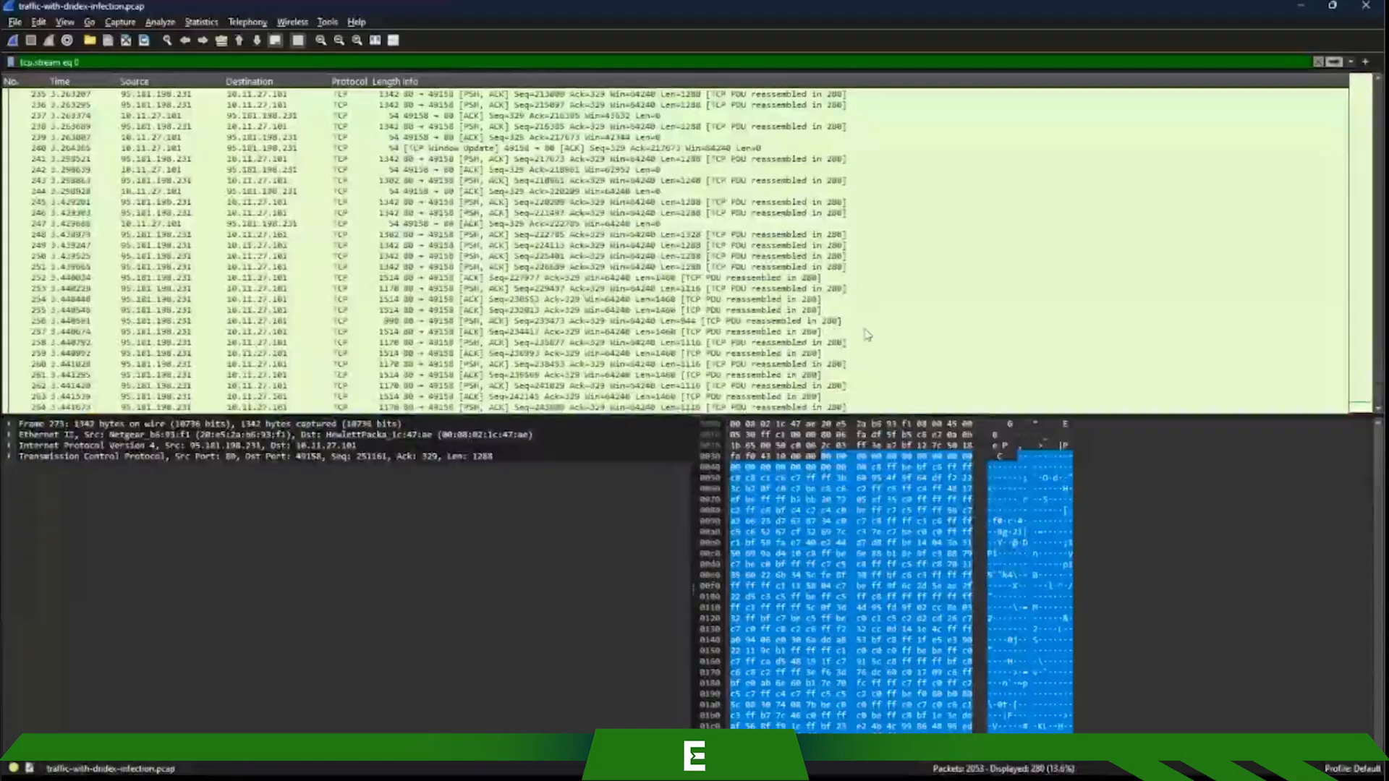
Enlarge the packet list pane over most of the window and show the first packets of the filtered TCP stream
scroll(866, 333, "down", 5)
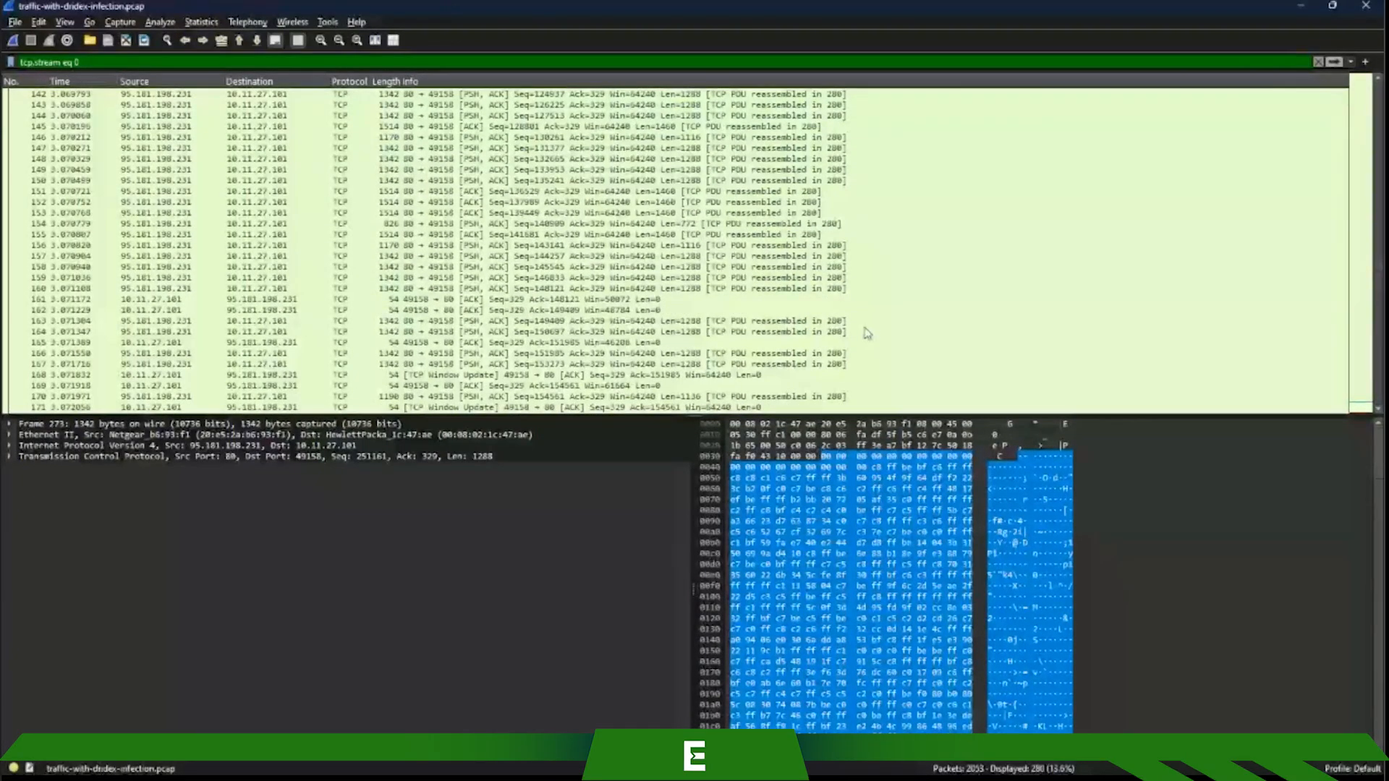
scroll(866, 333, "up", 20)
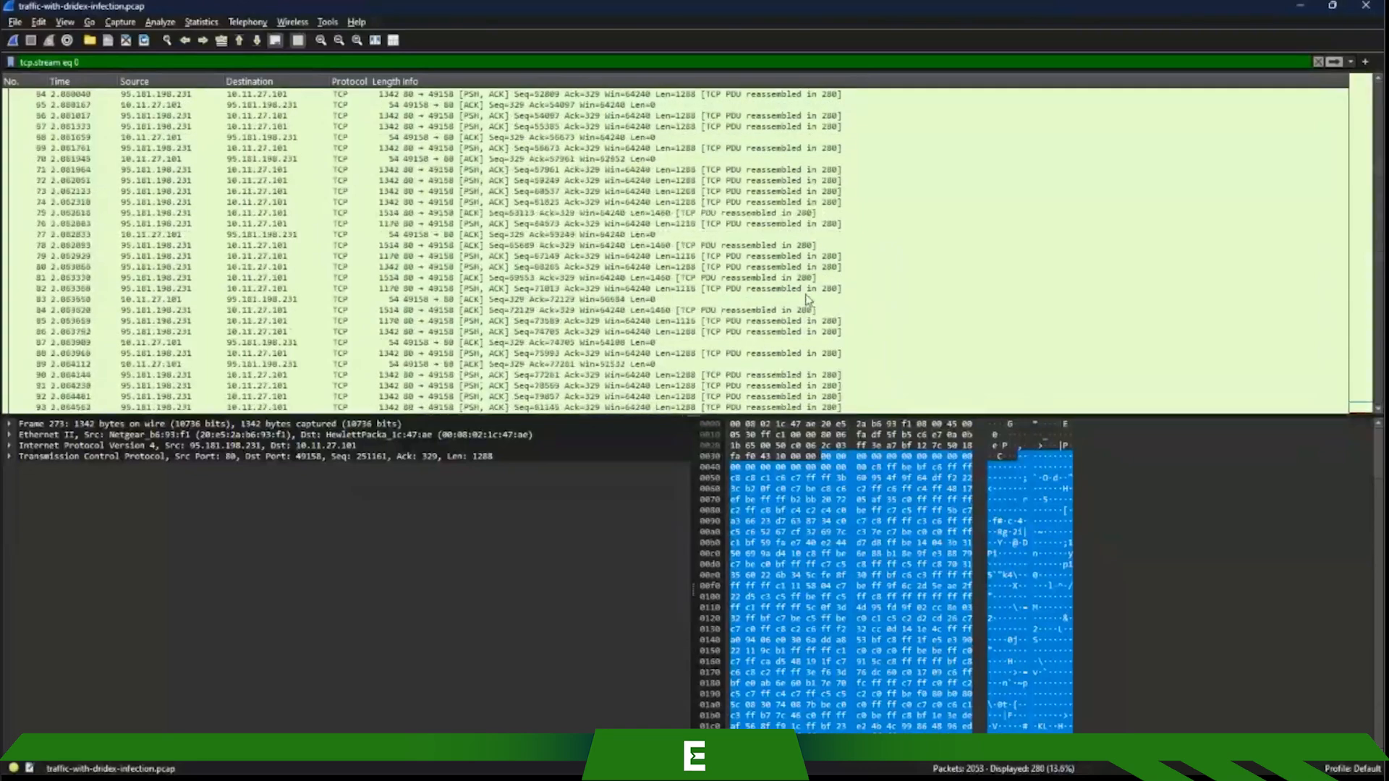
left_click(795, 423)
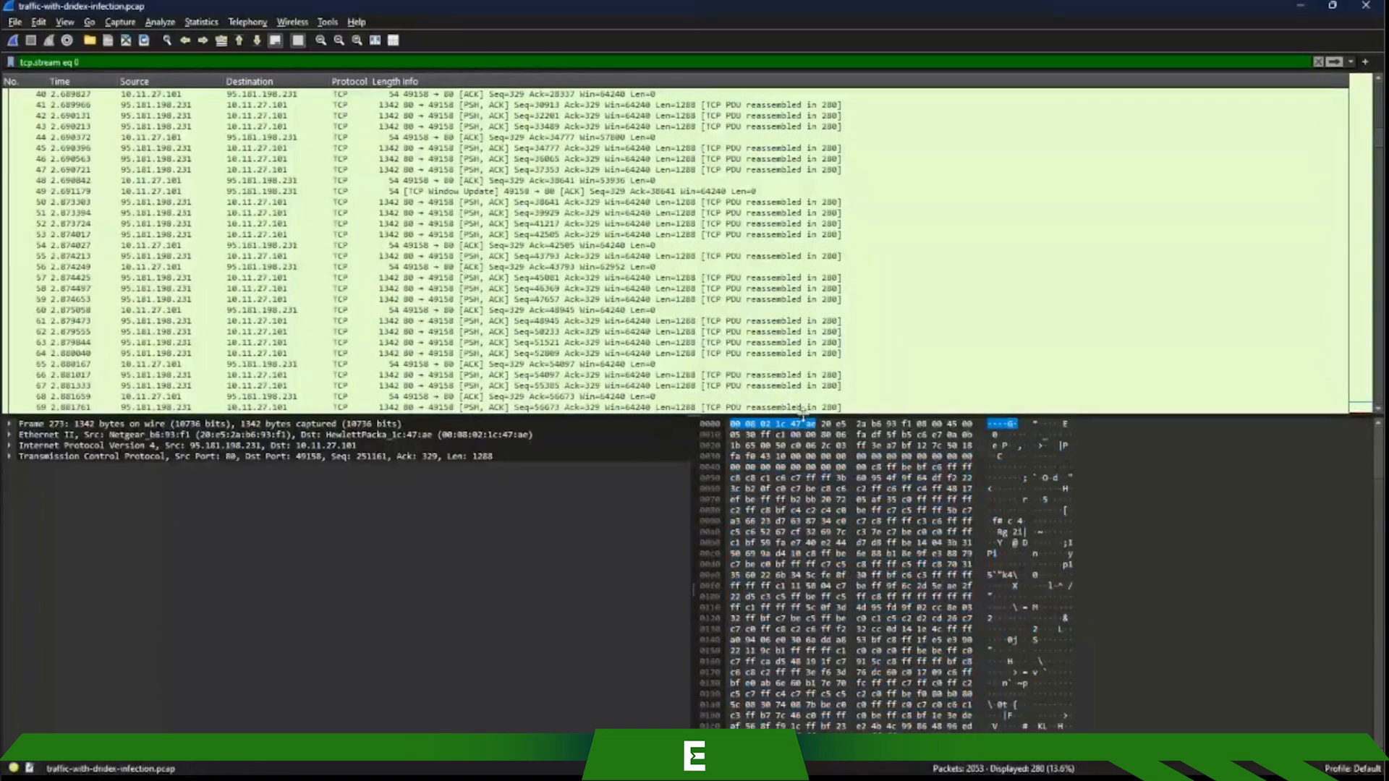
left_click_drag(803, 417, 803, 461)
left_click_drag(802, 588, 796, 689)
scroll(687, 439, "up", 12)
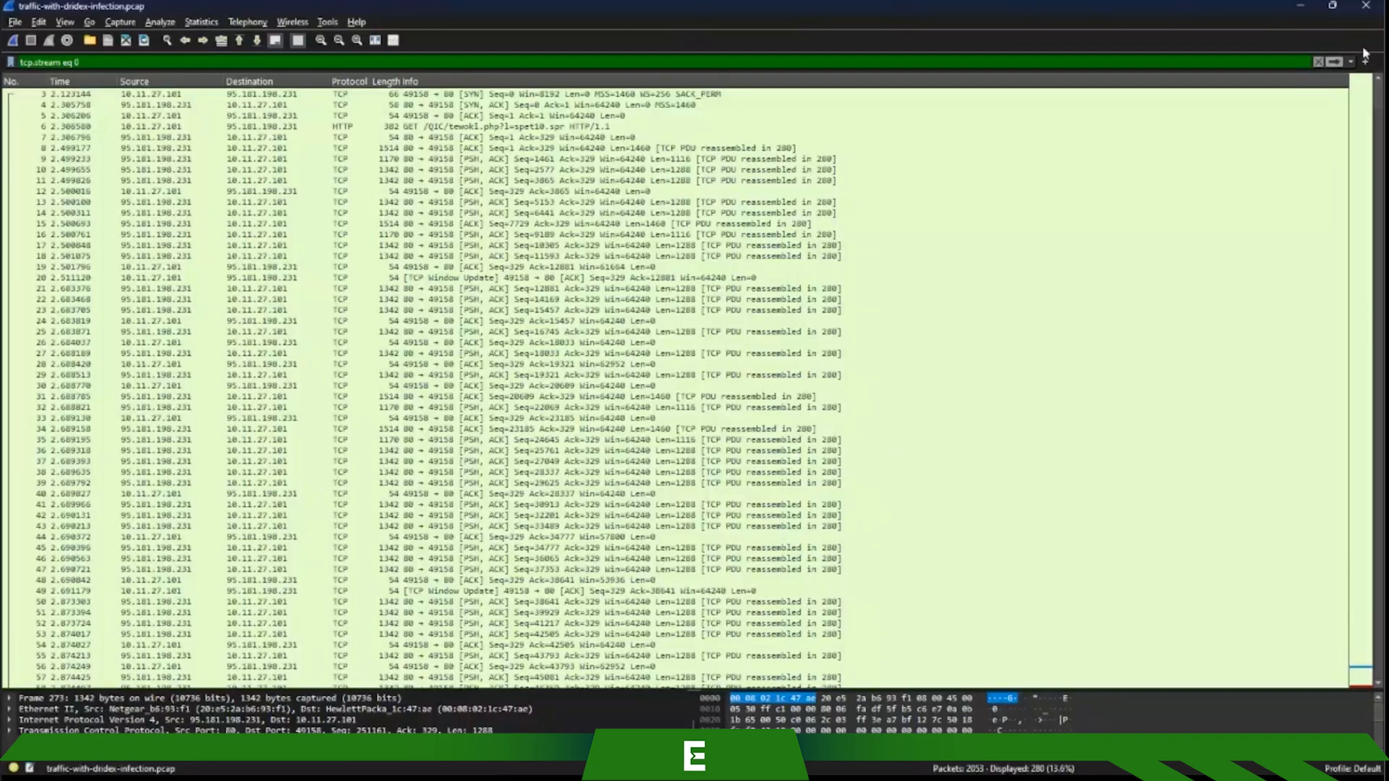
Clear the tcp.stream eq 0 display filter and review the opening DNS and TCP packets of the full capture
left_click(1319, 63)
scroll(655, 373, "up", 15)
scroll(653, 373, "up", 20)
scroll(653, 373, "up", 13)
scroll(654, 373, "down", 8)
scroll(654, 373, "down", 3)
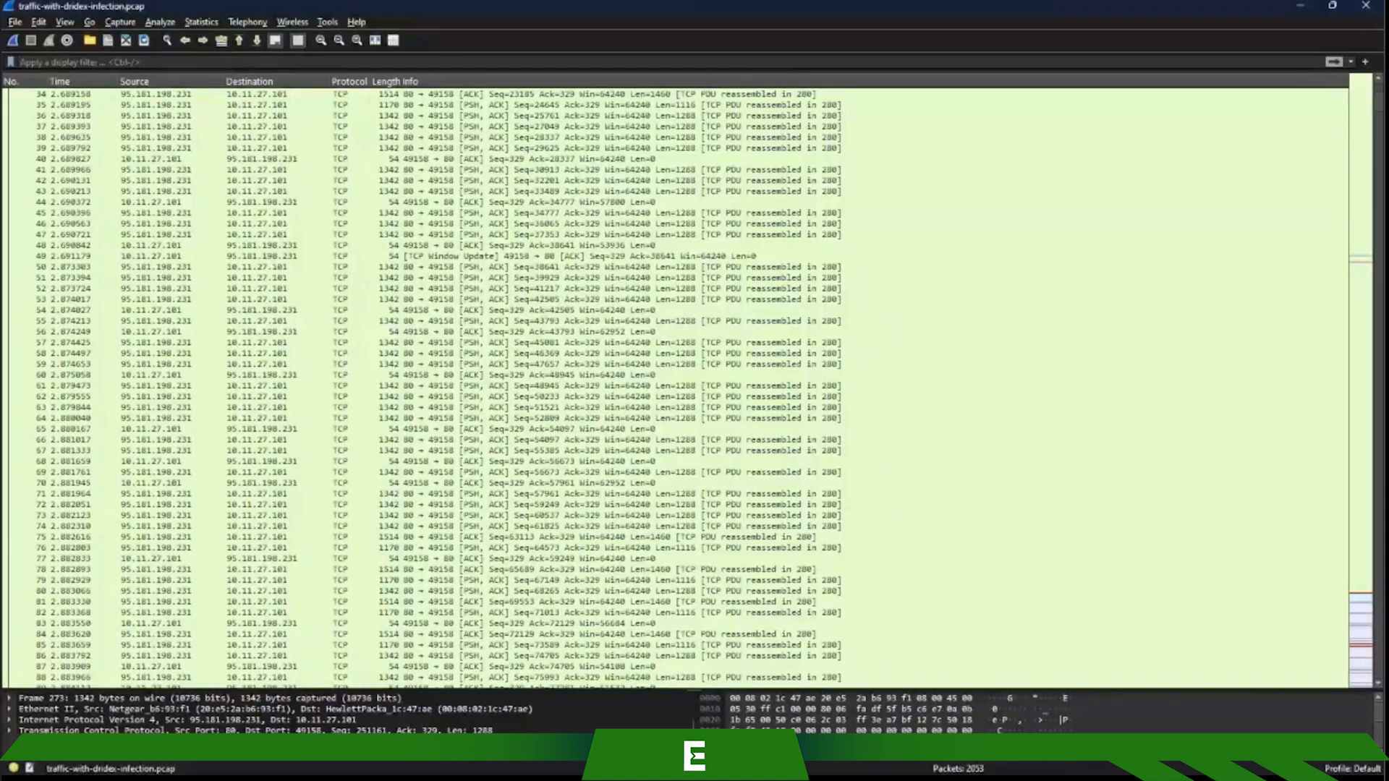
scroll(560, 415, "down", 9)
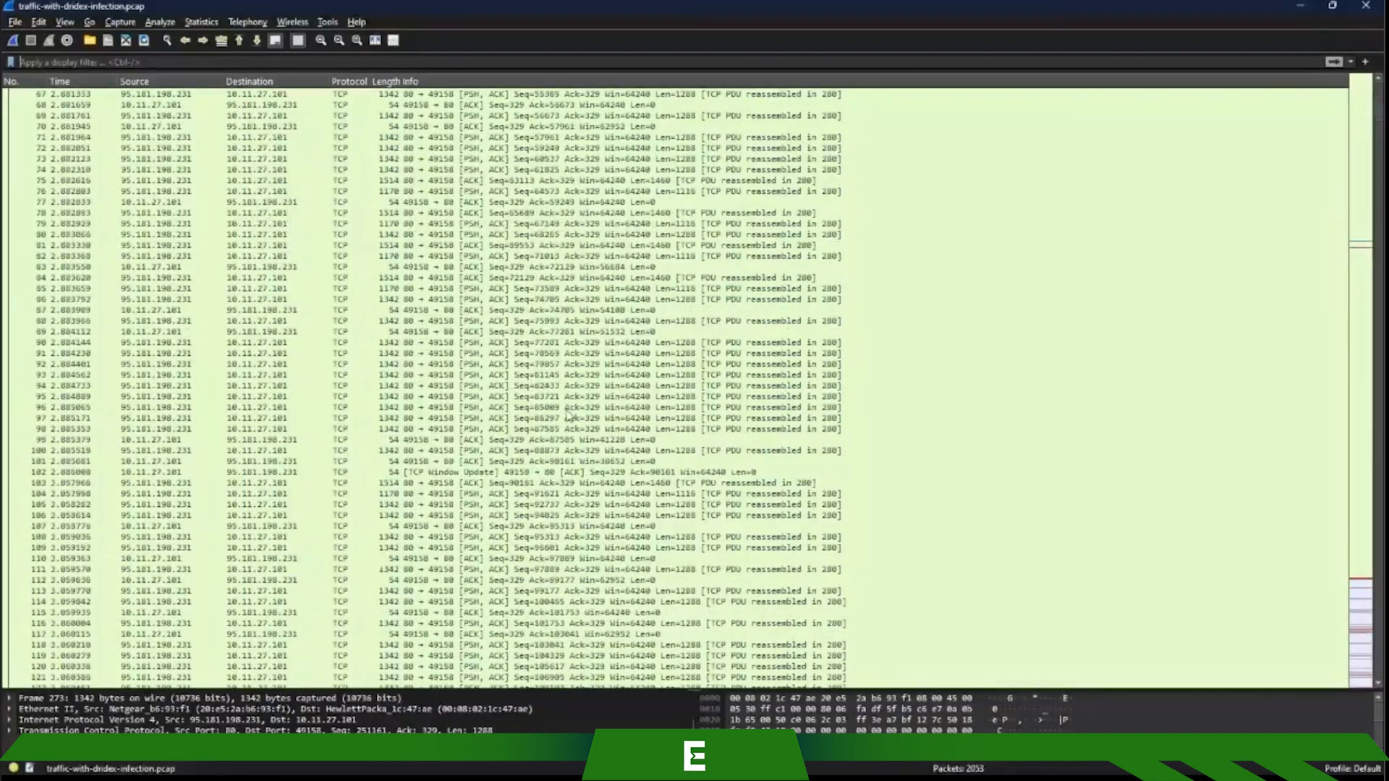
scroll(562, 414, "up", 20)
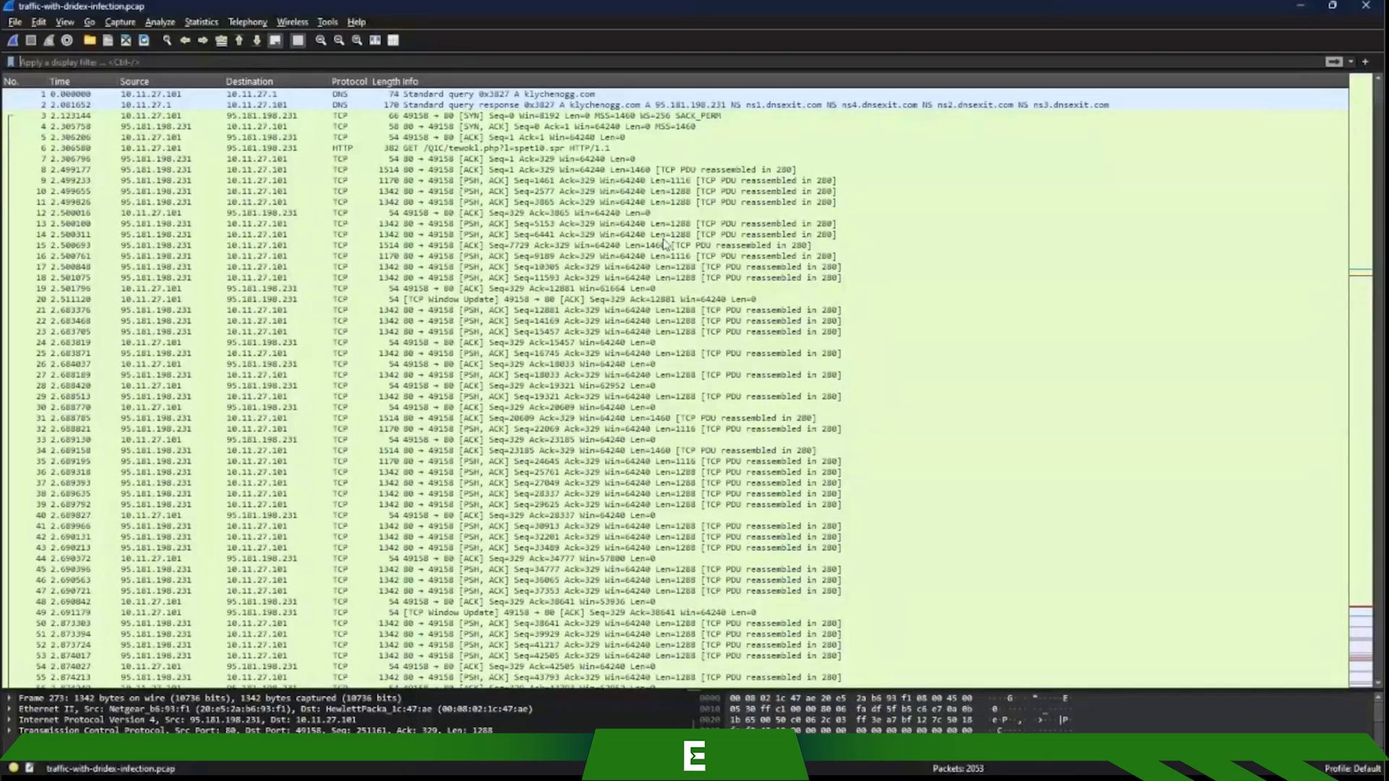
Examine the unfiltered packet list from the first DNS query down to the traffic with 176.32.33.108
key("ctrl+slash")
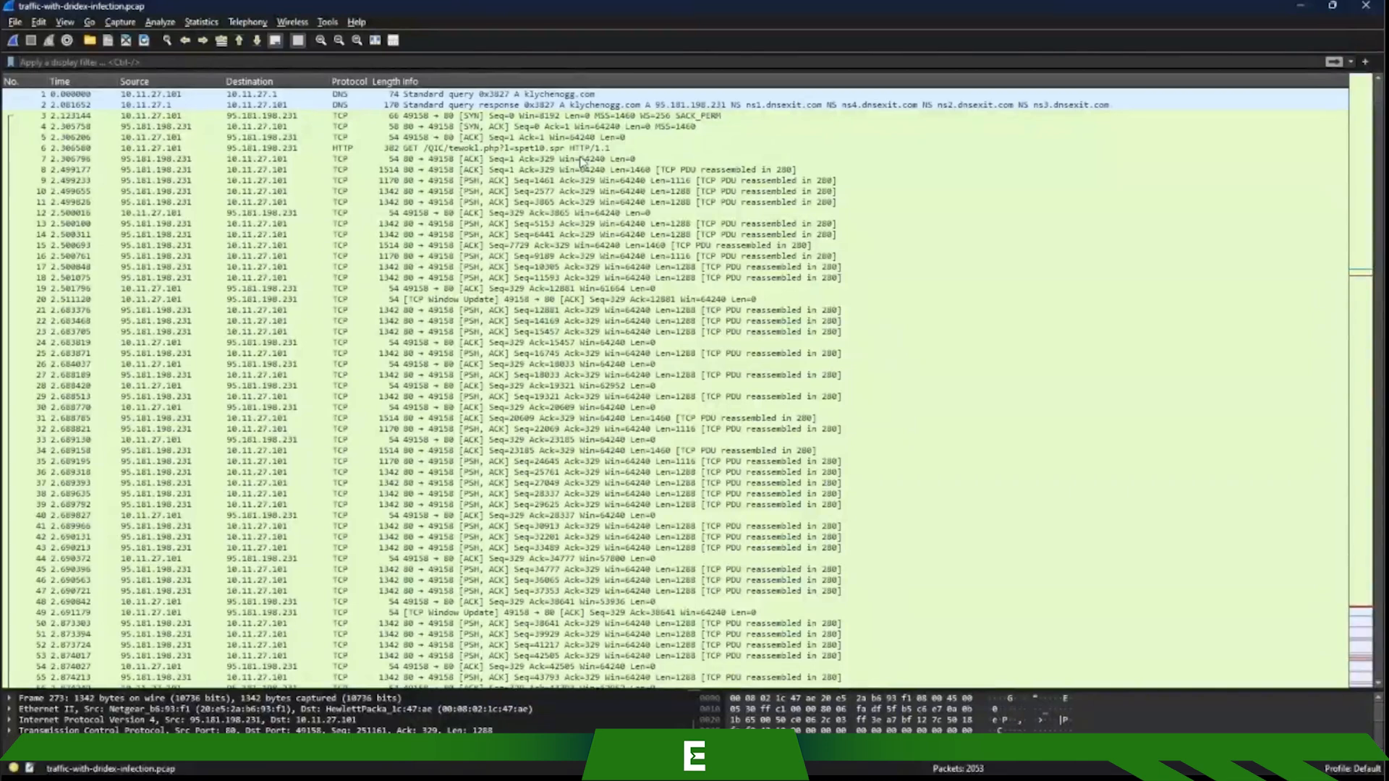
key("ctrl+slash")
scroll(469, 370, "down", 17)
scroll(467, 371, "down", 20)
scroll(469, 372, "down", 20)
scroll(469, 373, "down", 11)
scroll(469, 372, "up", 1)
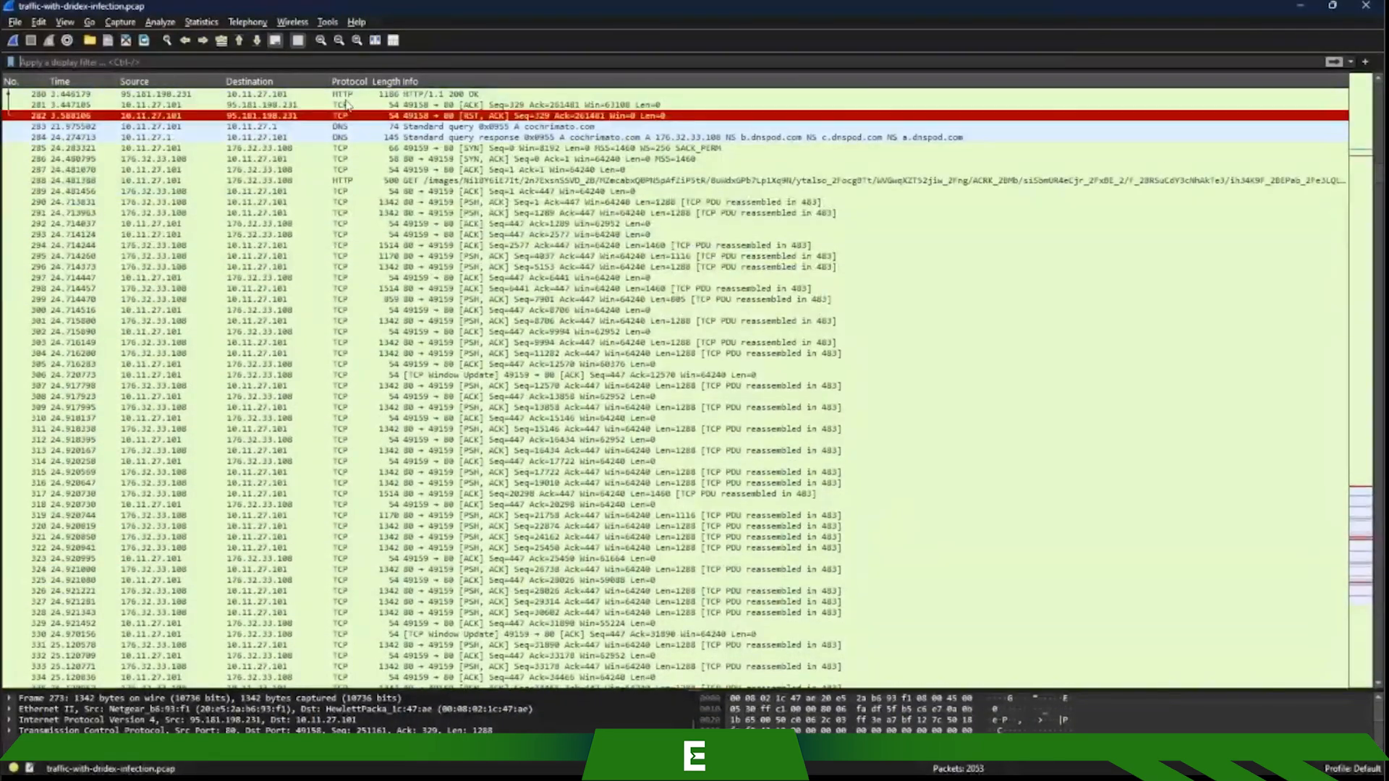
Apply a tls display filter to the capture and inspect the Client Hello packets 772 and 757
left_click(370, 61)
type("tls")
key("Return")
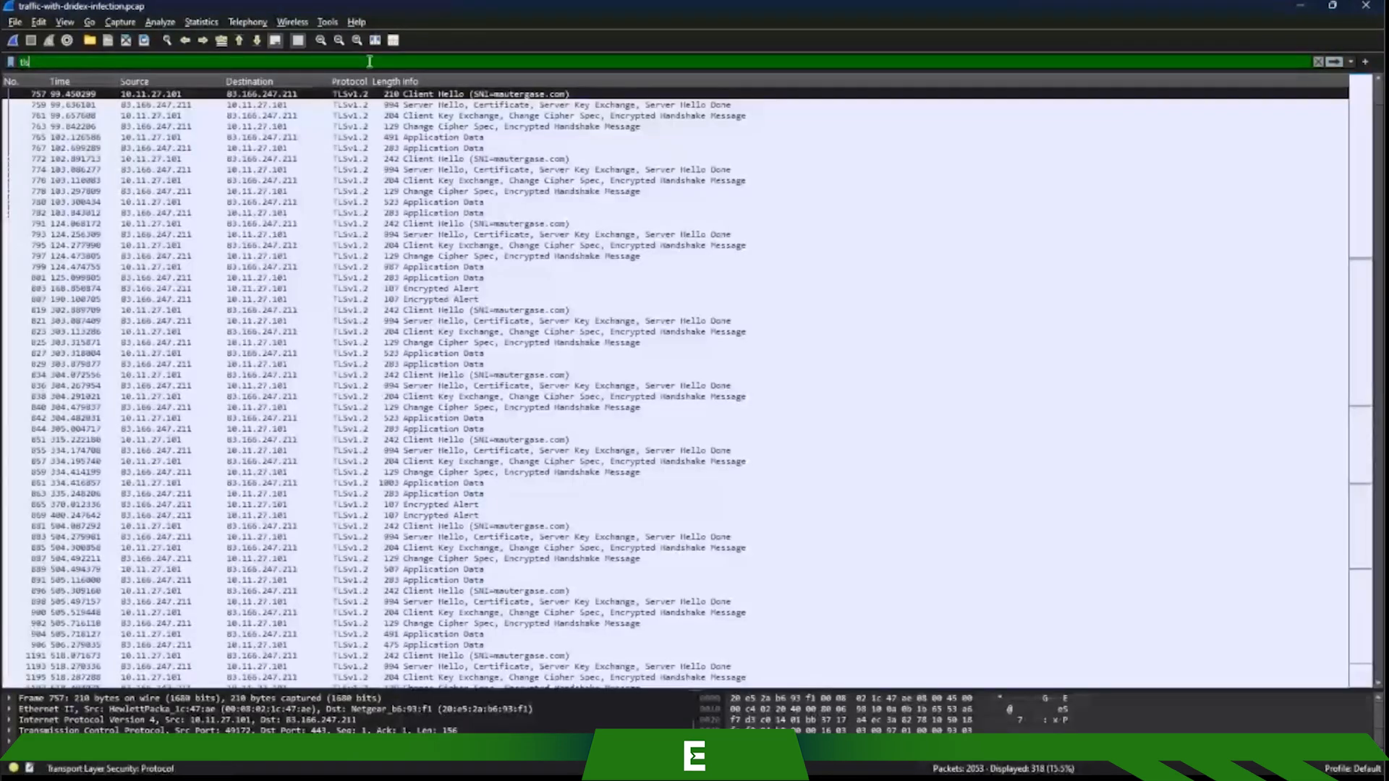
left_click(344, 159)
scroll(389, 232, "down", 2)
scroll(388, 233, "up", 2)
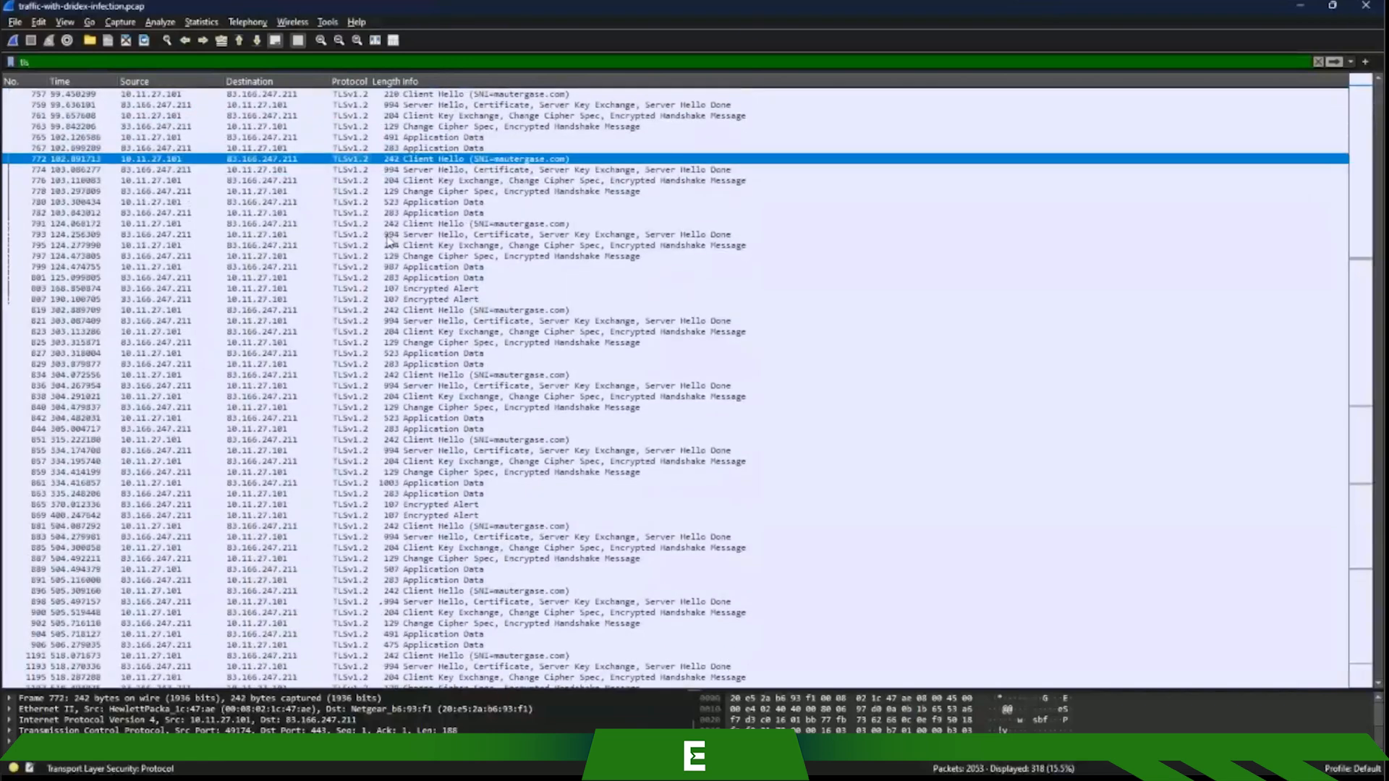
left_click(191, 94)
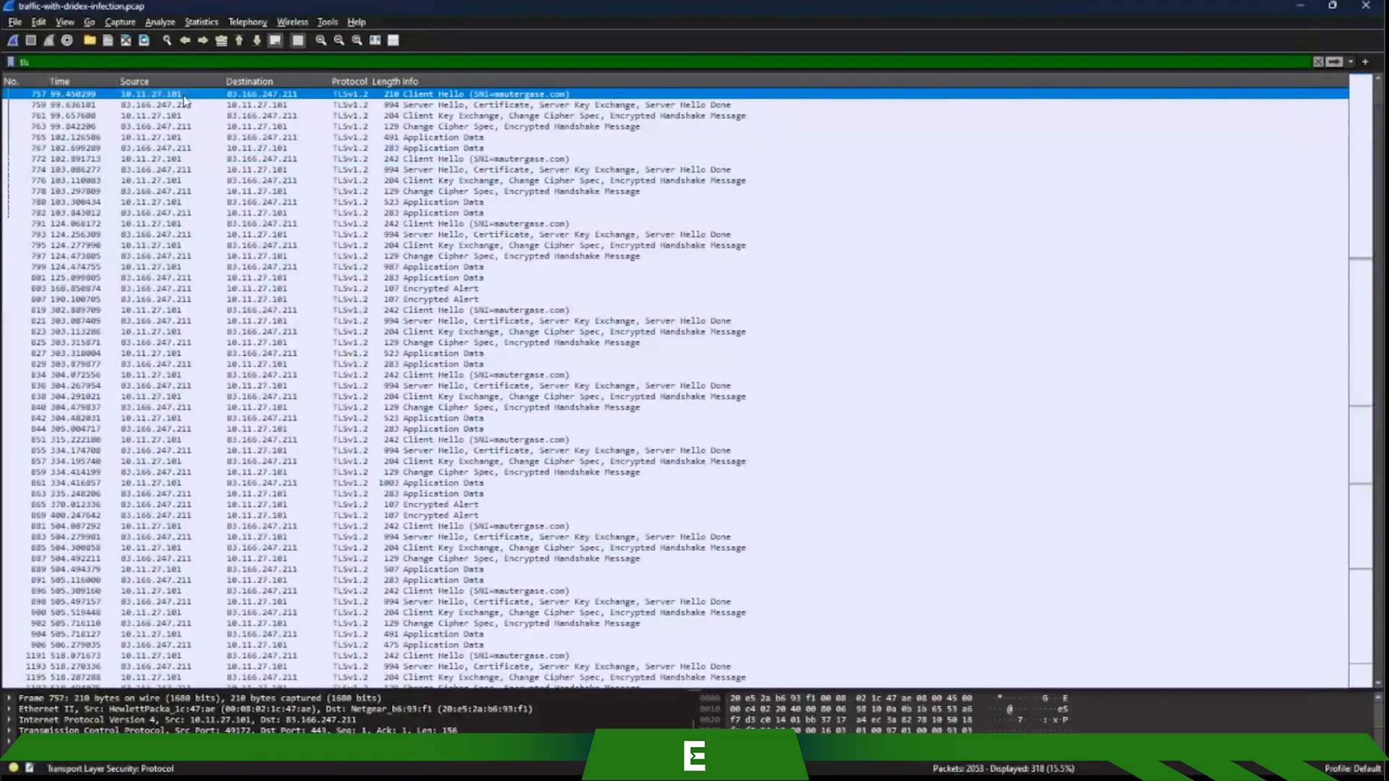
Select TLS packet 859, enlarge the packet details area and expand its Encrypted Handshake Message record under Transport Layer Security
scroll(329, 199, "down", 6)
left_click(420, 277)
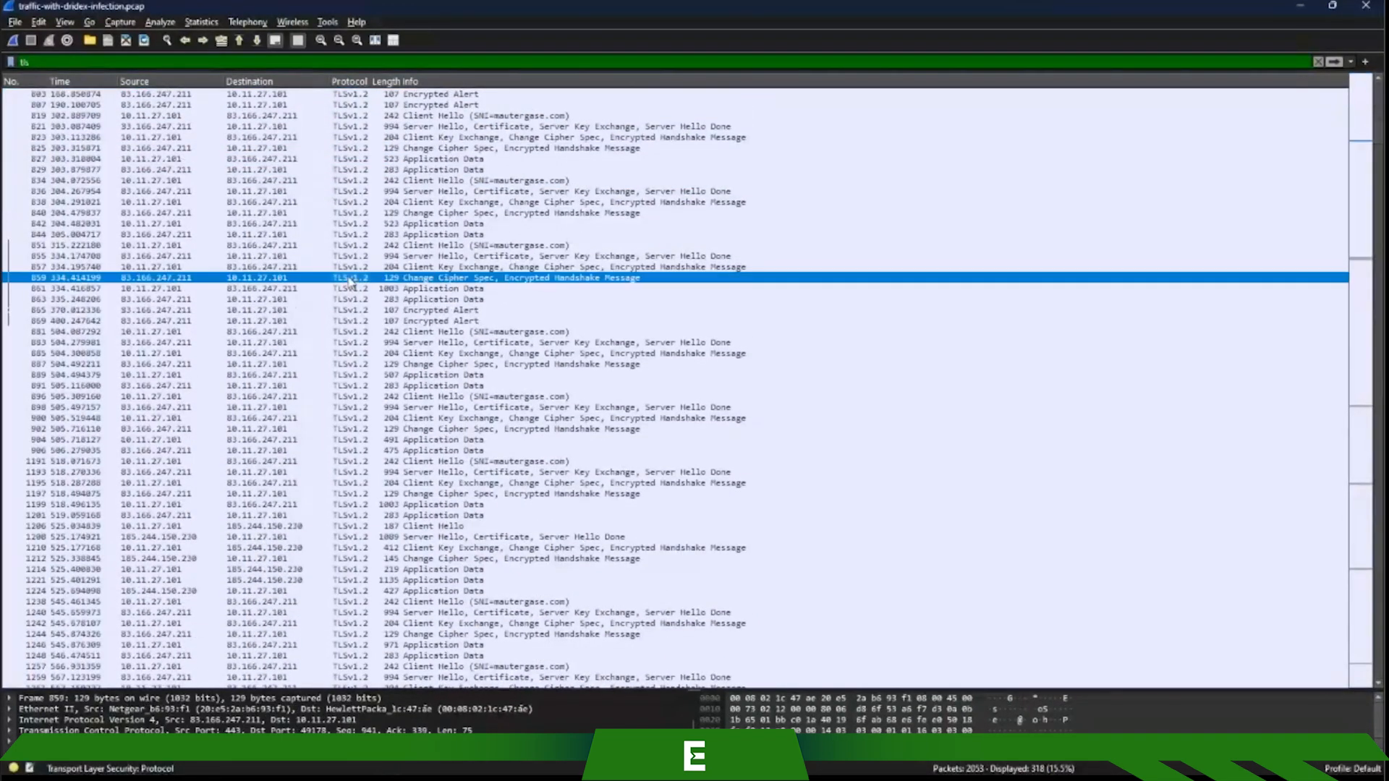
left_click_drag(450, 692, 452, 237)
left_click(9, 291)
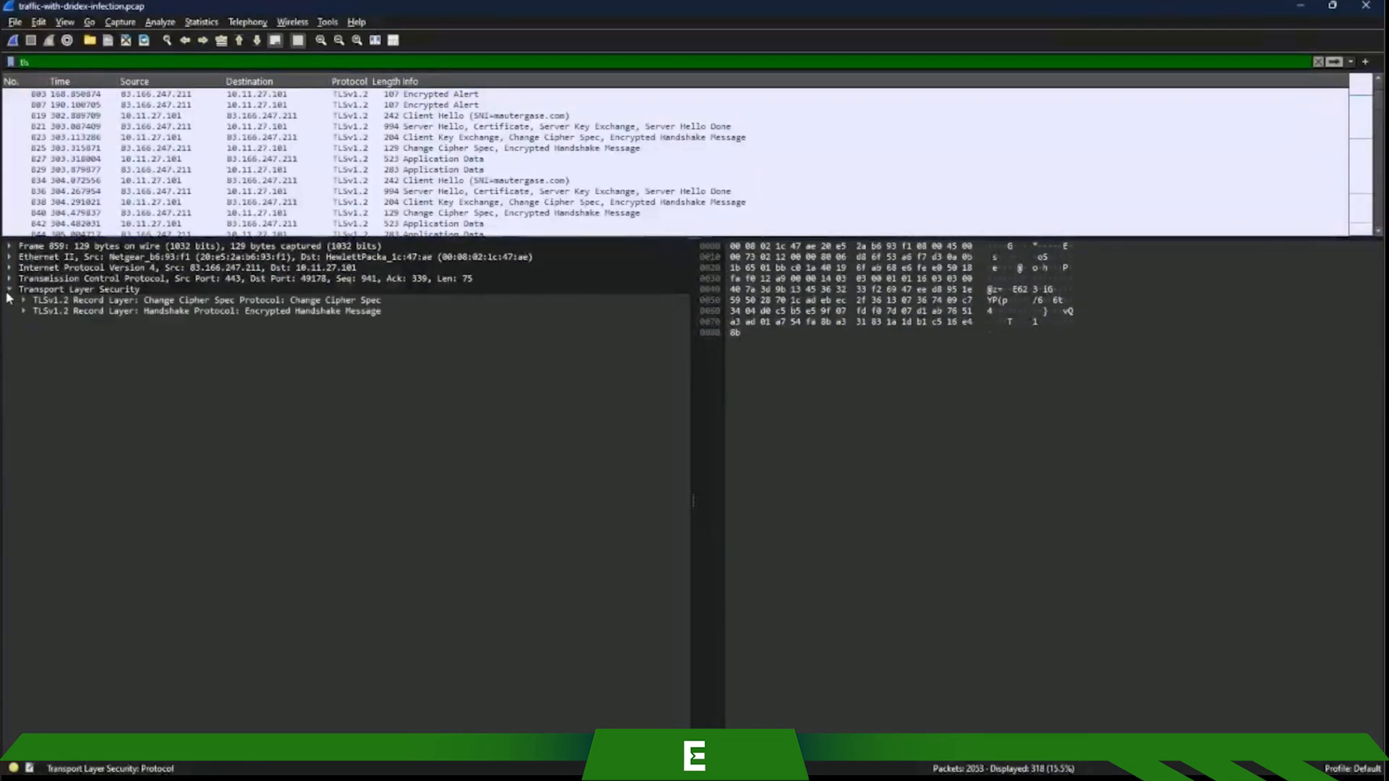
left_click(30, 311)
left_click(24, 311)
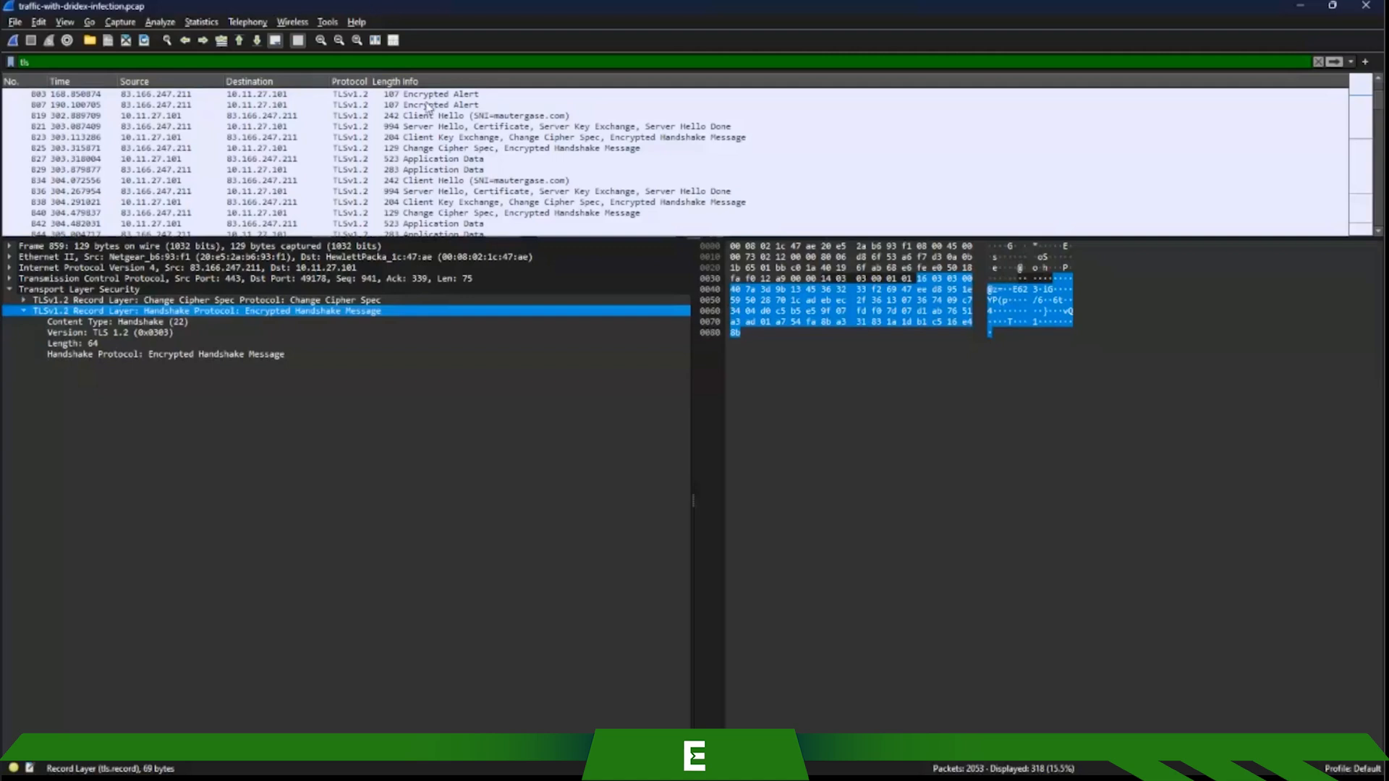
Inspect the TLS record details of Client Hello packet 881 and Server Hello packet 883
scroll(430, 99, "down", 2)
scroll(430, 99, "down", 2)
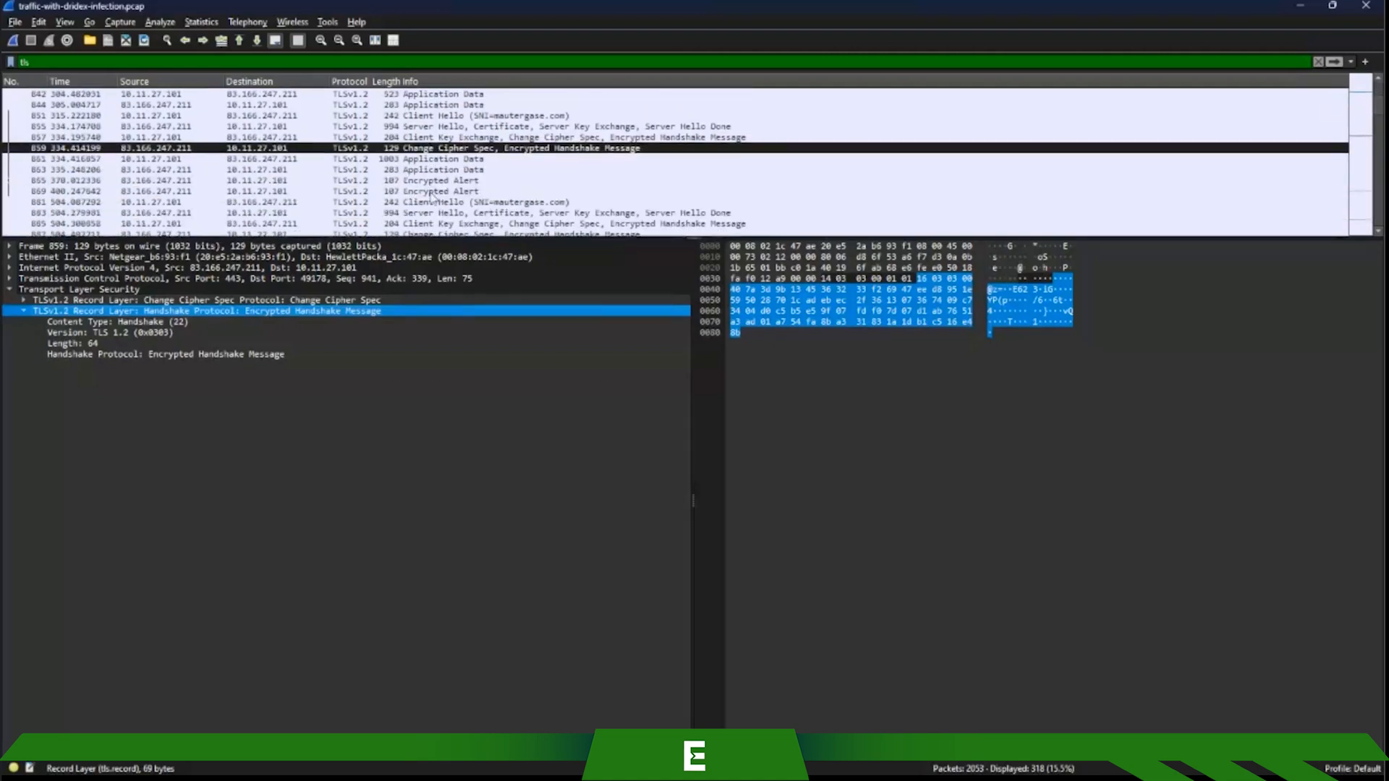
scroll(432, 195, "down", 2)
scroll(432, 195, "down", 1)
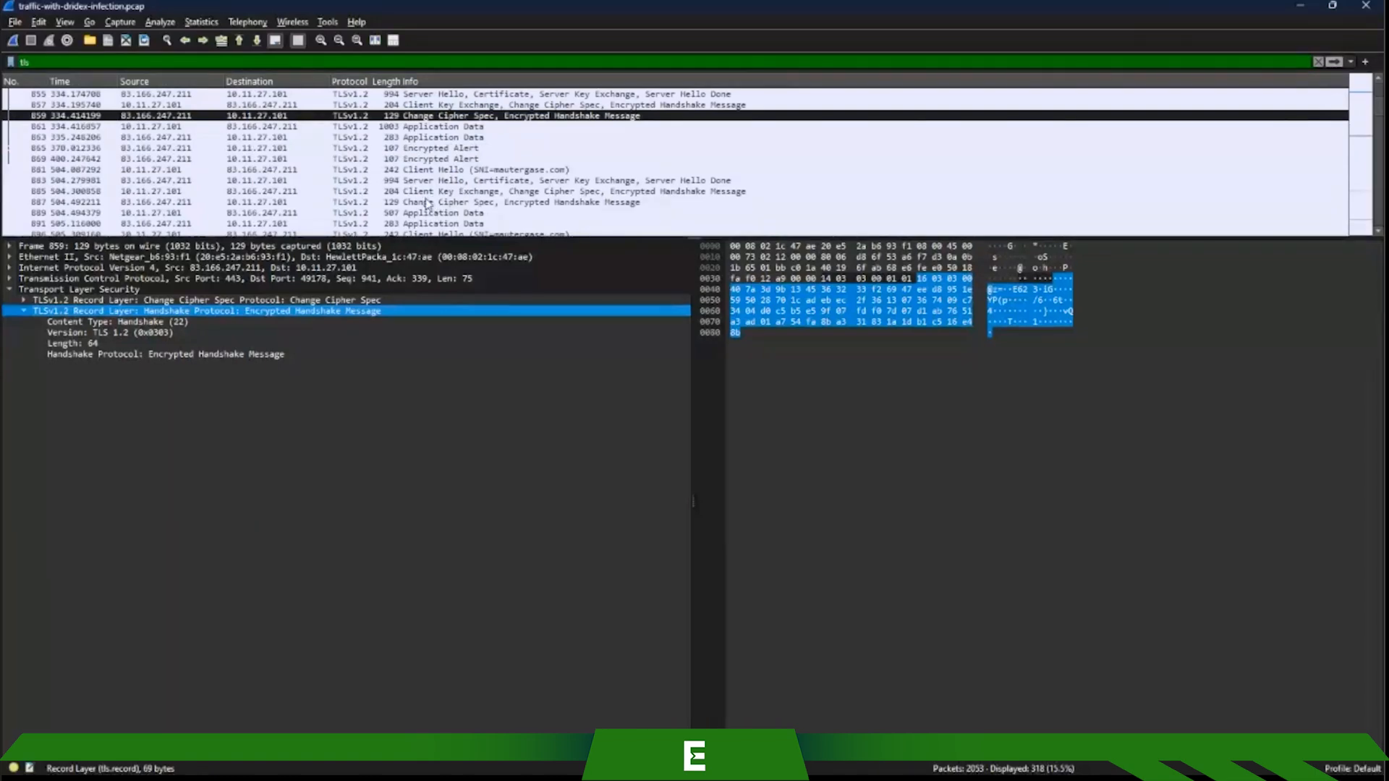
left_click(429, 181)
left_click(432, 171)
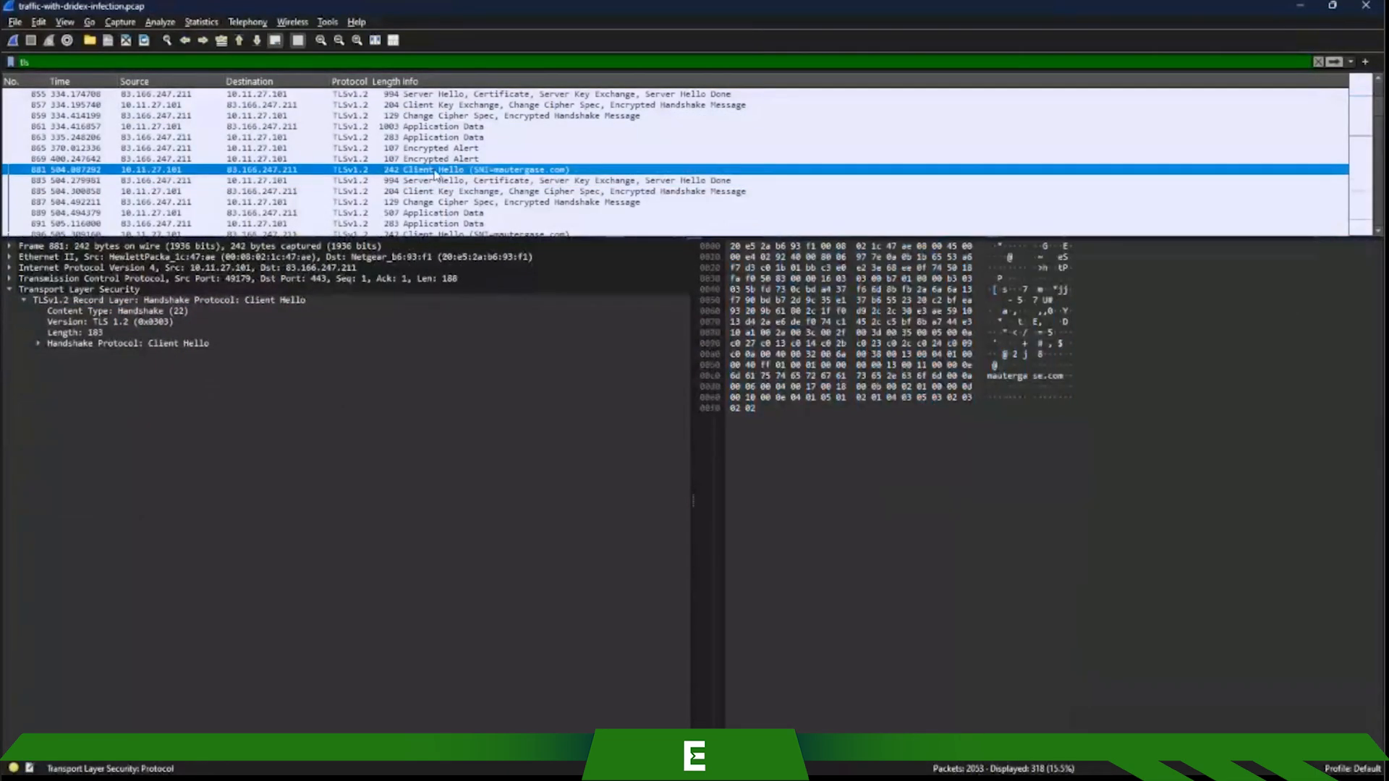
left_click(443, 184)
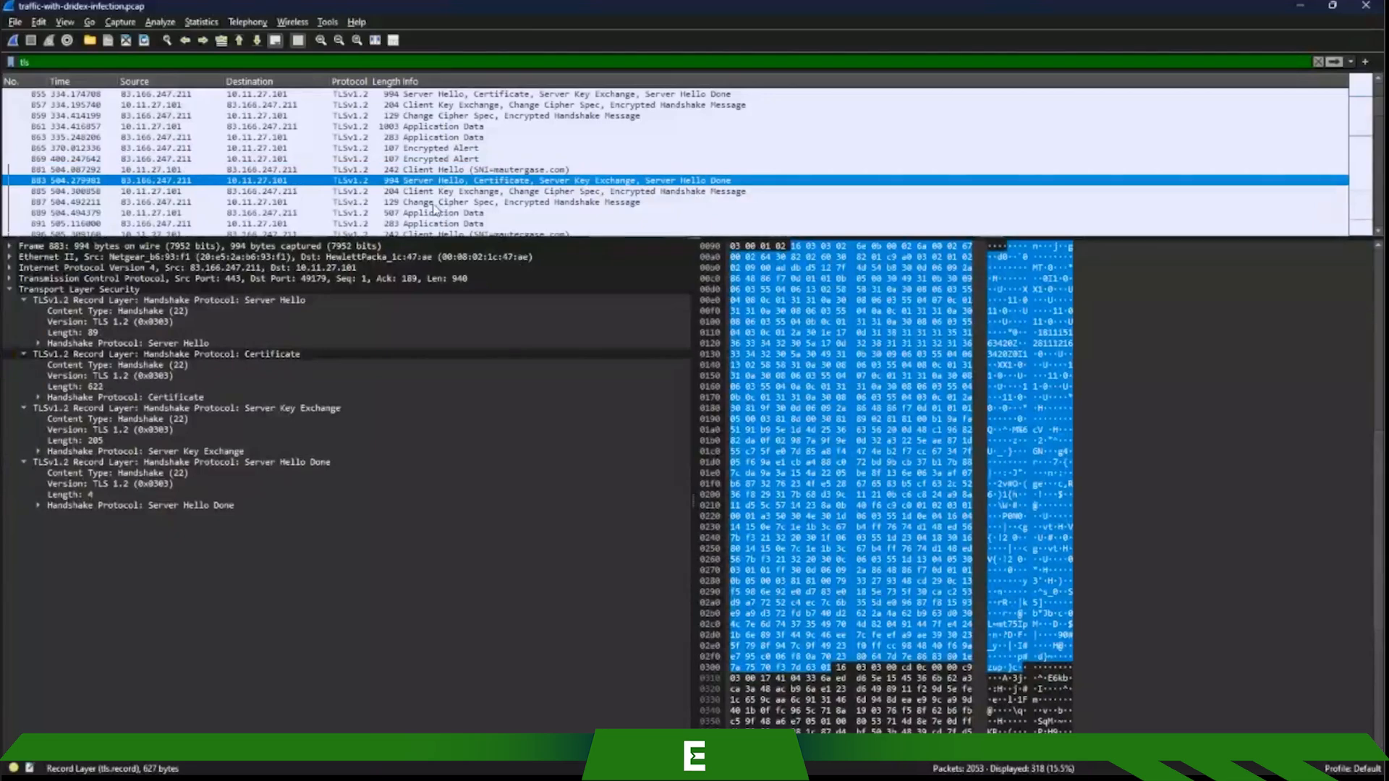
Go through the TLS packets following 883 and select the Encrypted Application Data field of packet 891
key("Down")
key("Down")
key("Down")
key("Down")
key("Down")
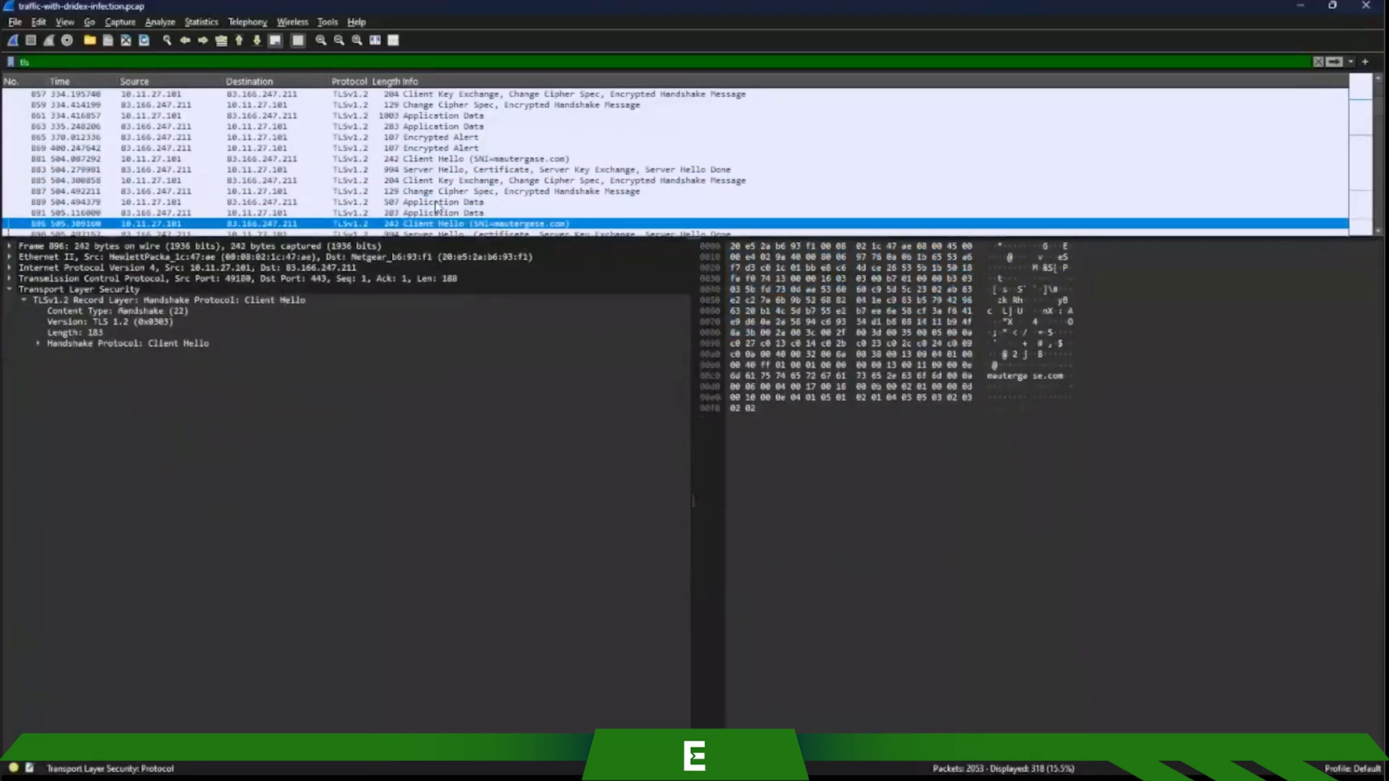
left_click(437, 212)
left_click(237, 343)
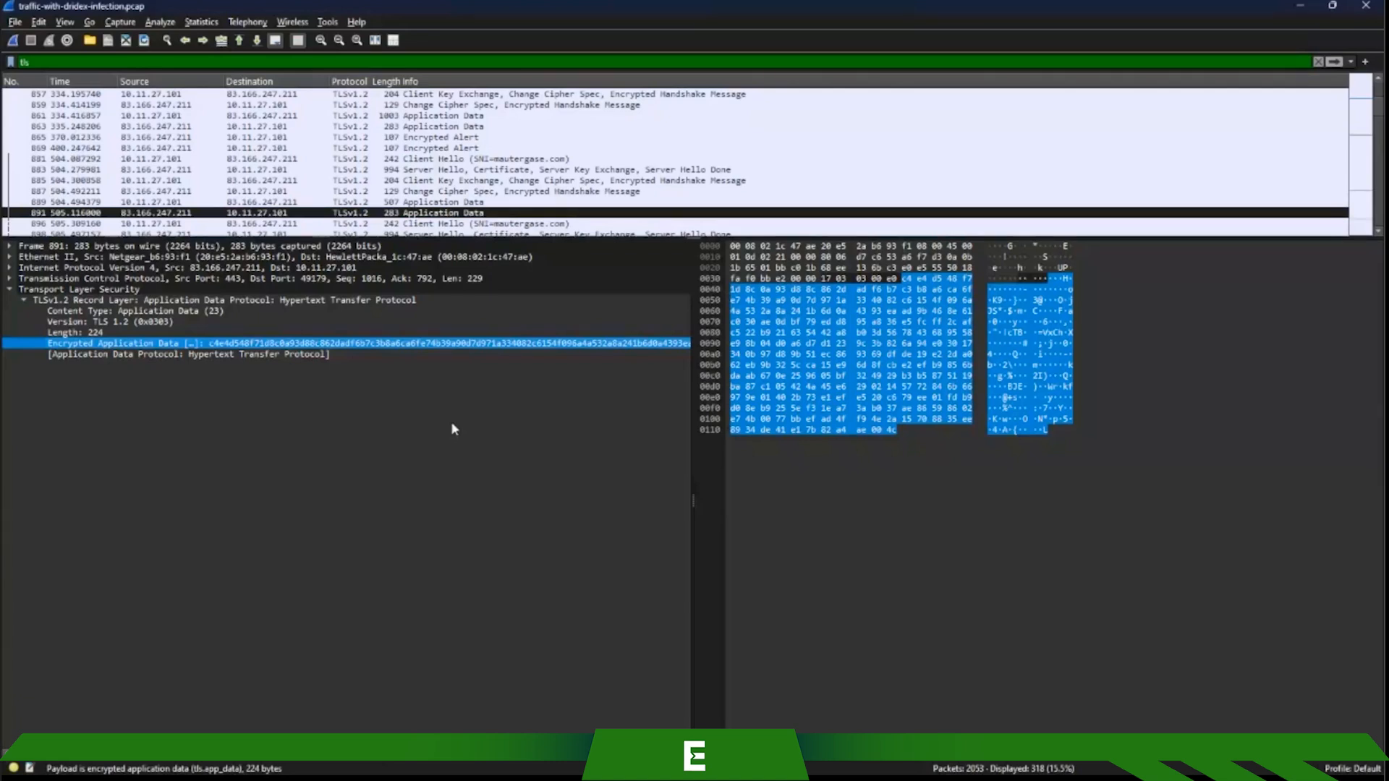
Remove the tls display filter so that all captured packets are listed
left_click(67, 58)
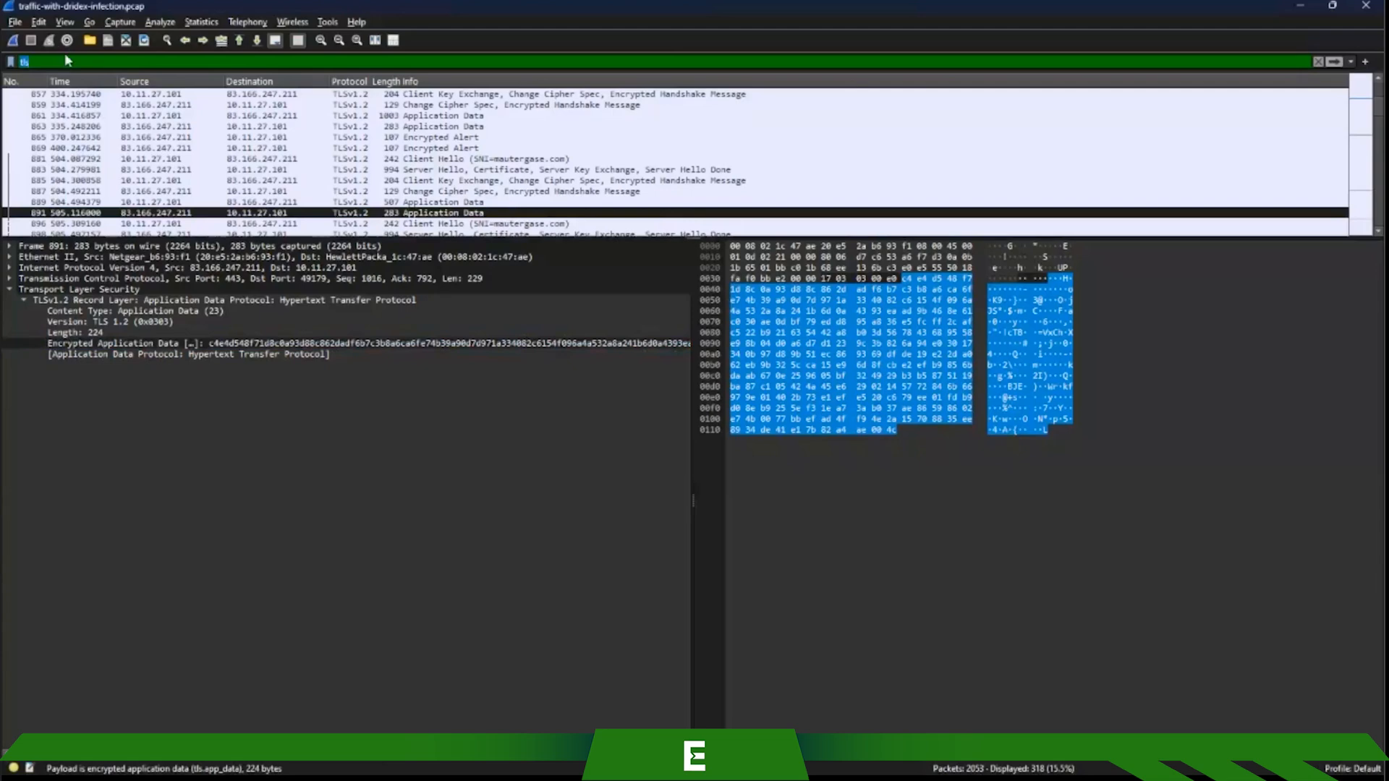
key("BackSpace")
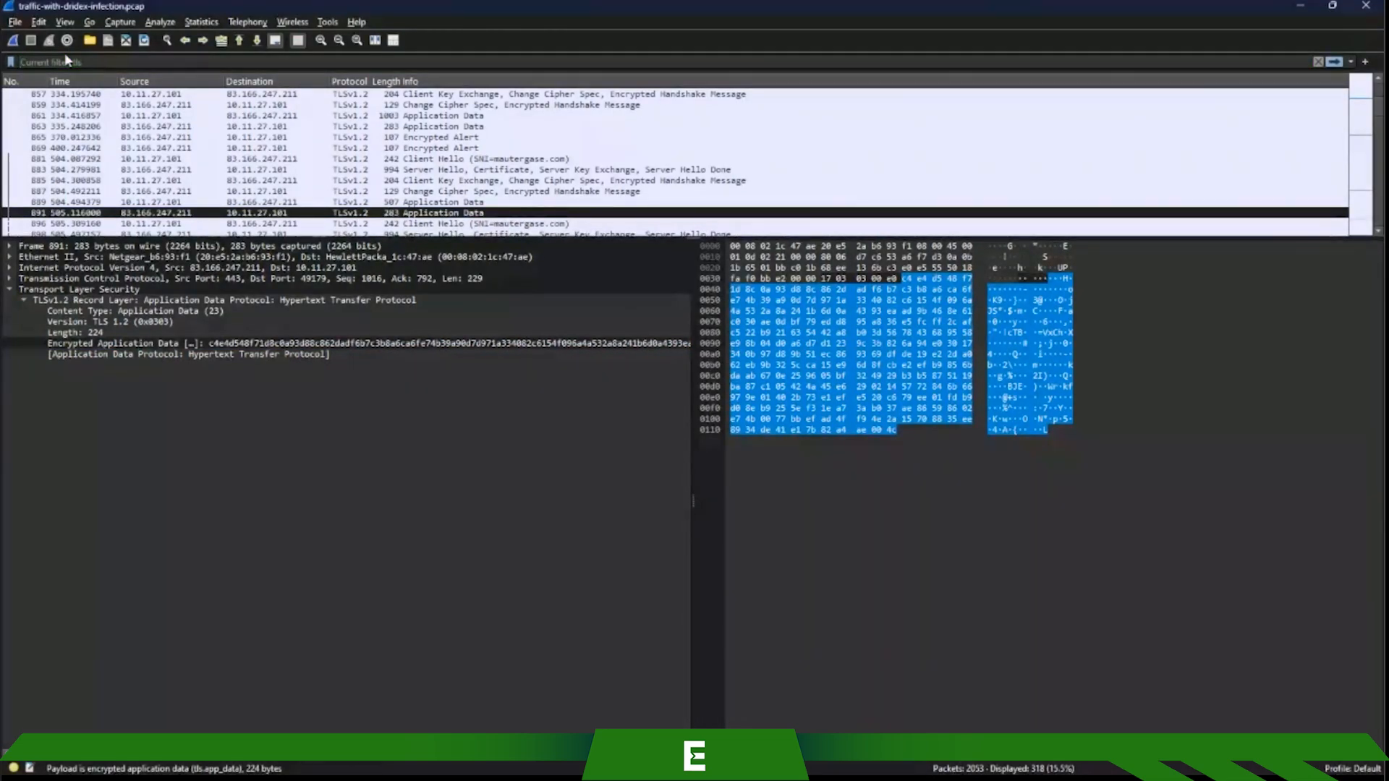
key("Return")
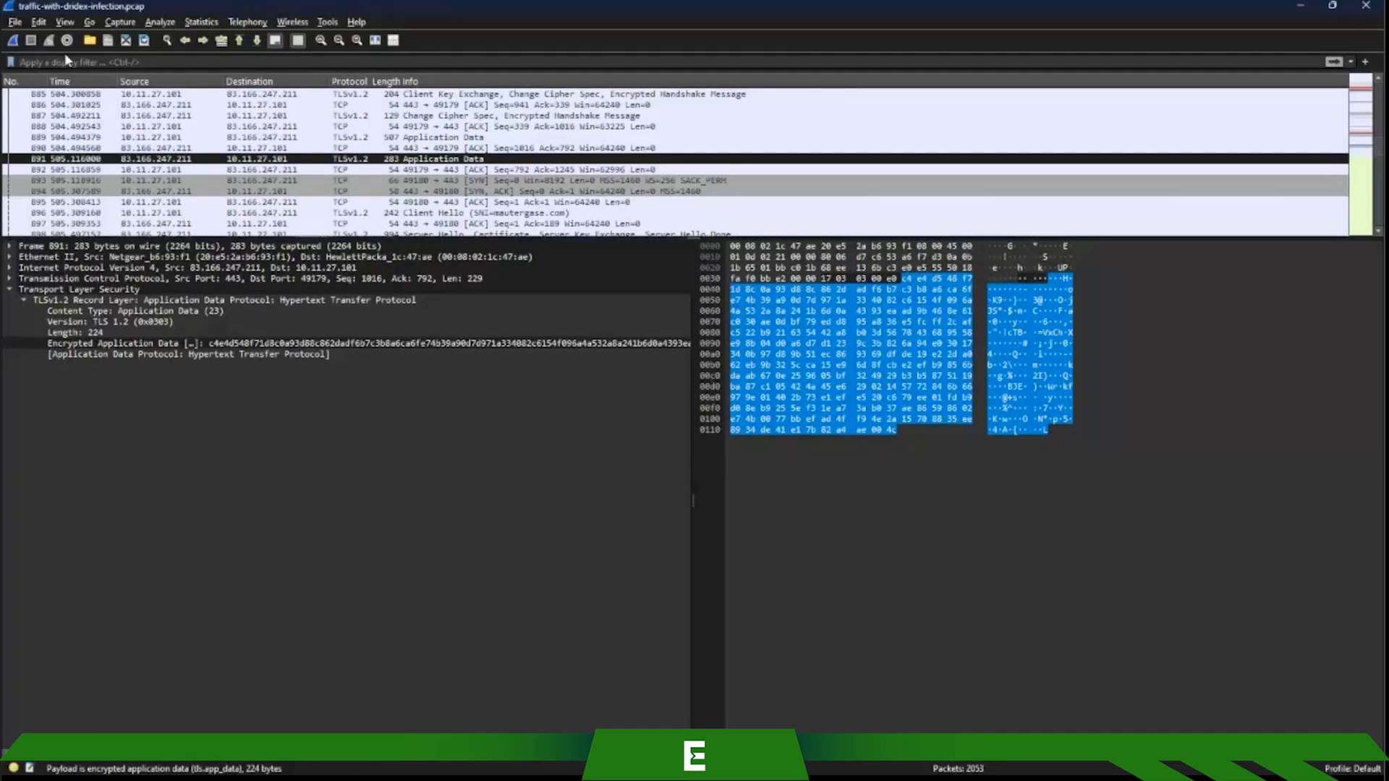
Check the capture for FTP traffic with an ftp display filter and clear the filter
left_click(65, 61)
type("ftp")
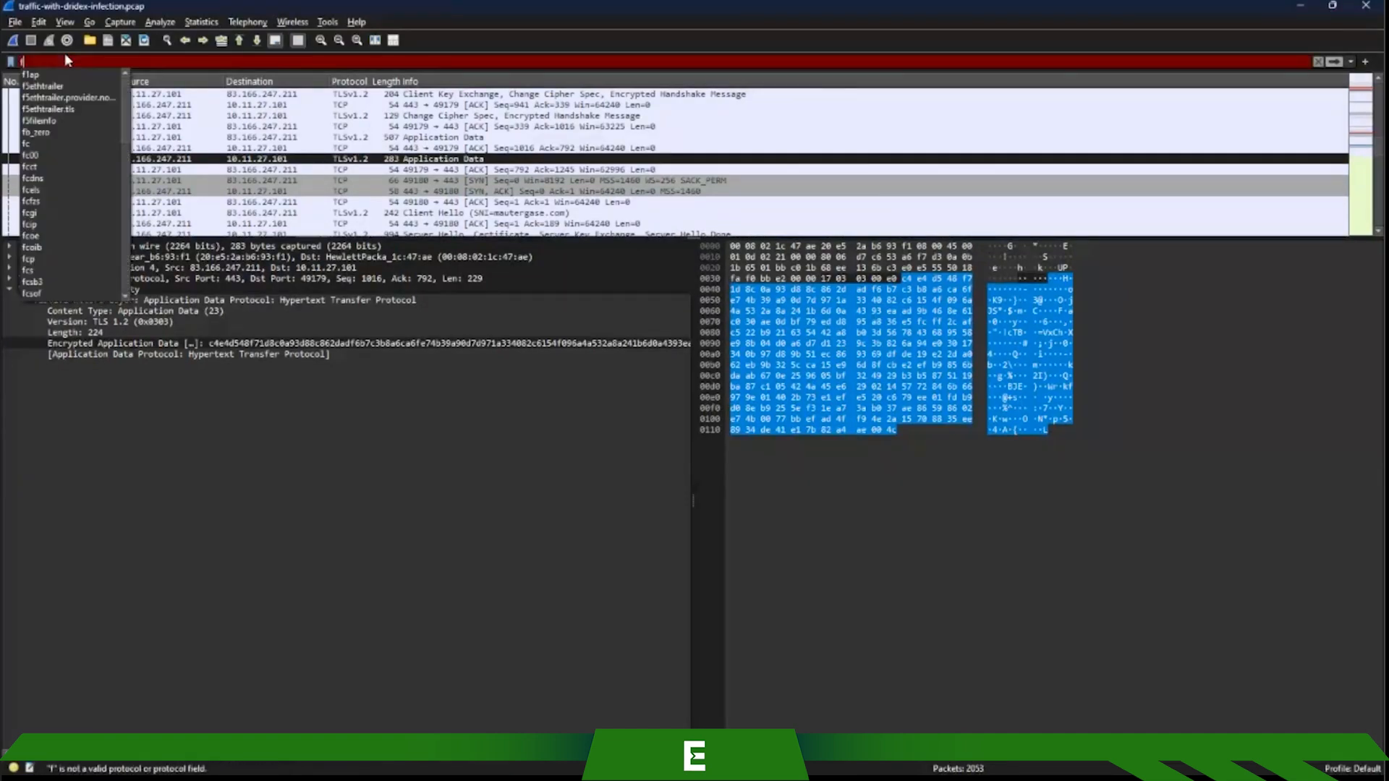
key("Return")
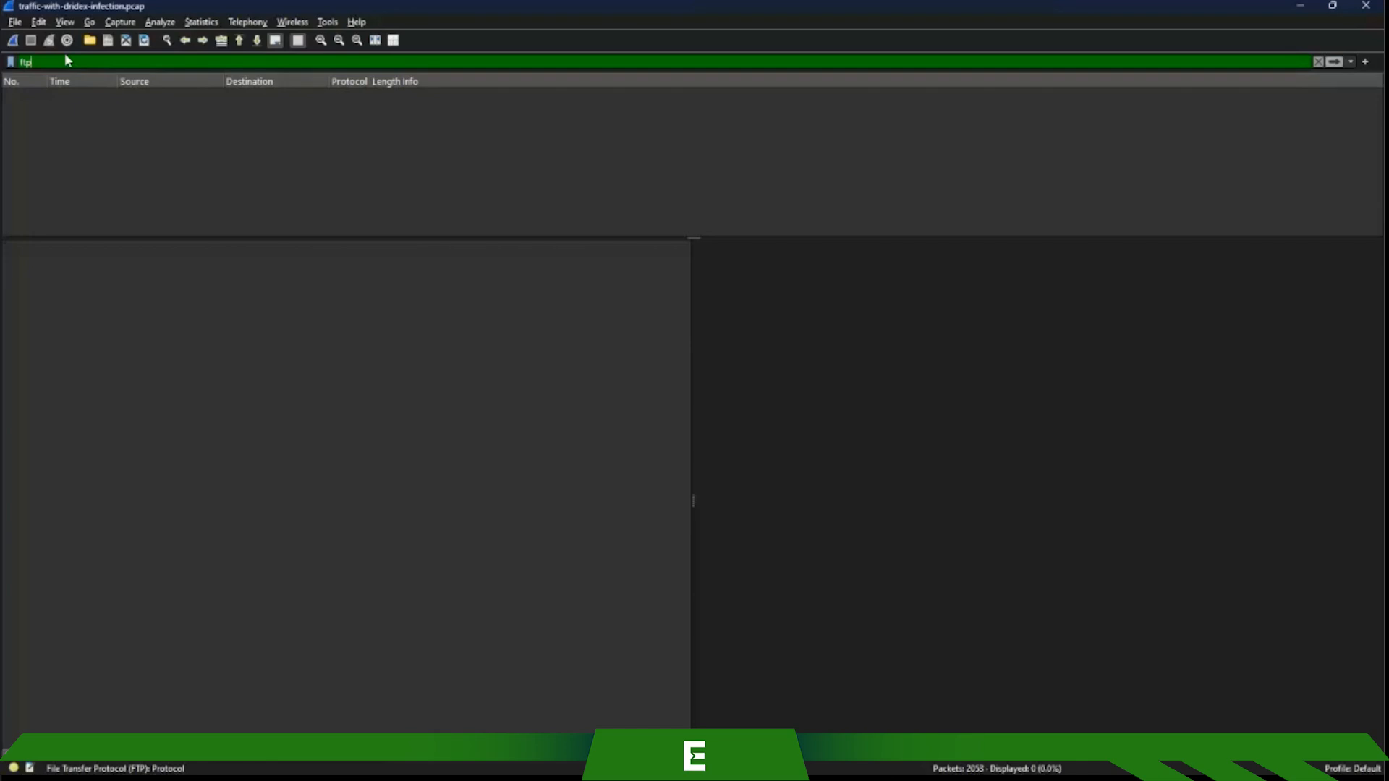
key("BackSpace")
key("BackSpace")
key("BackSpace")
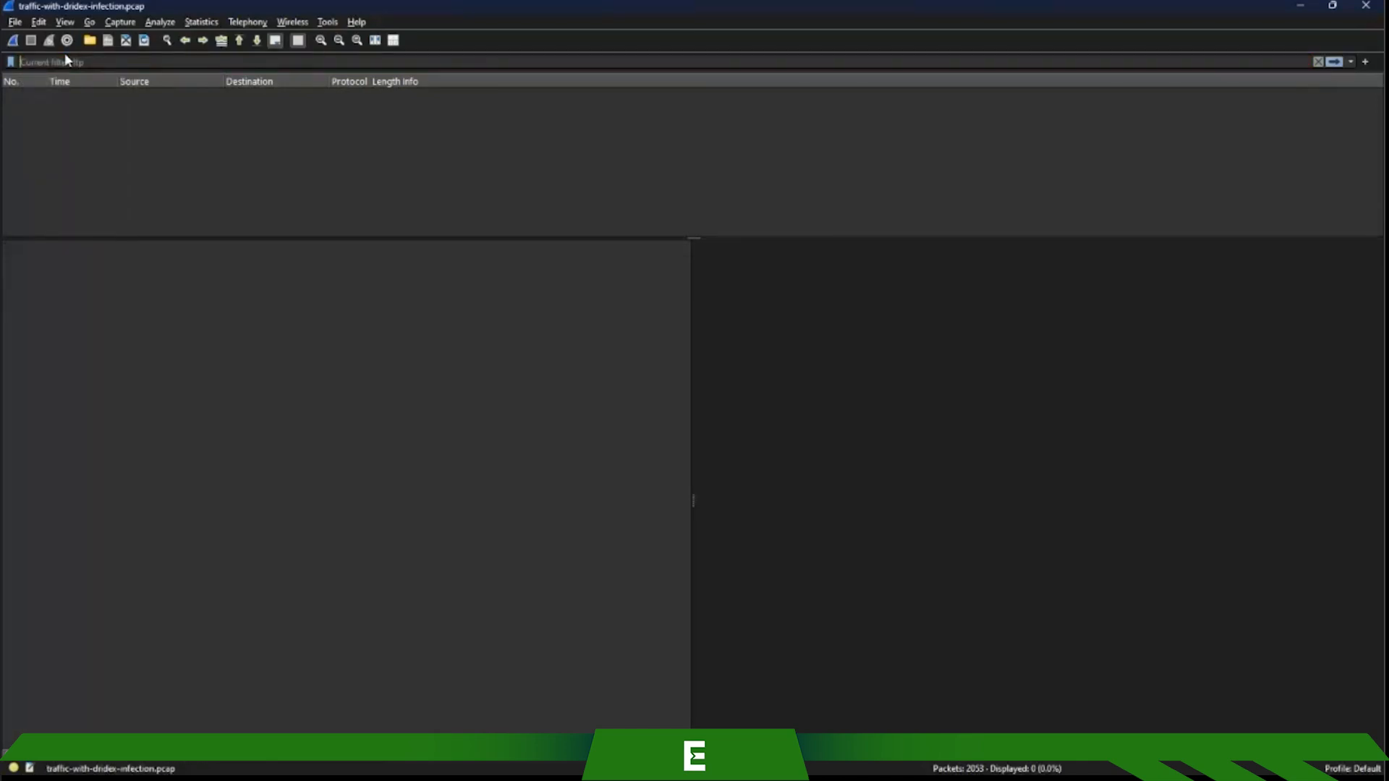
key("Return")
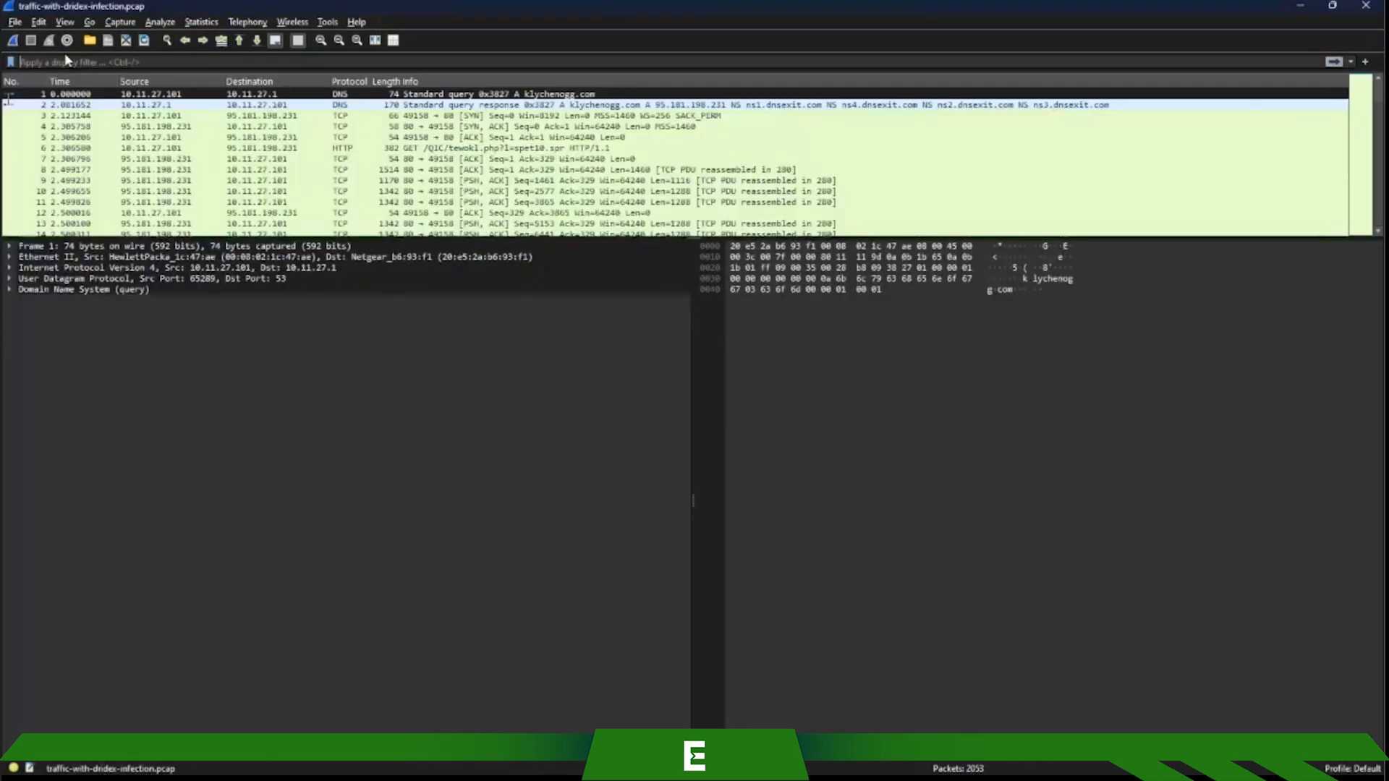
Apply an http display filter to the capture and enlarge the packet list pane to fit the filtered packets
type("hgttp")
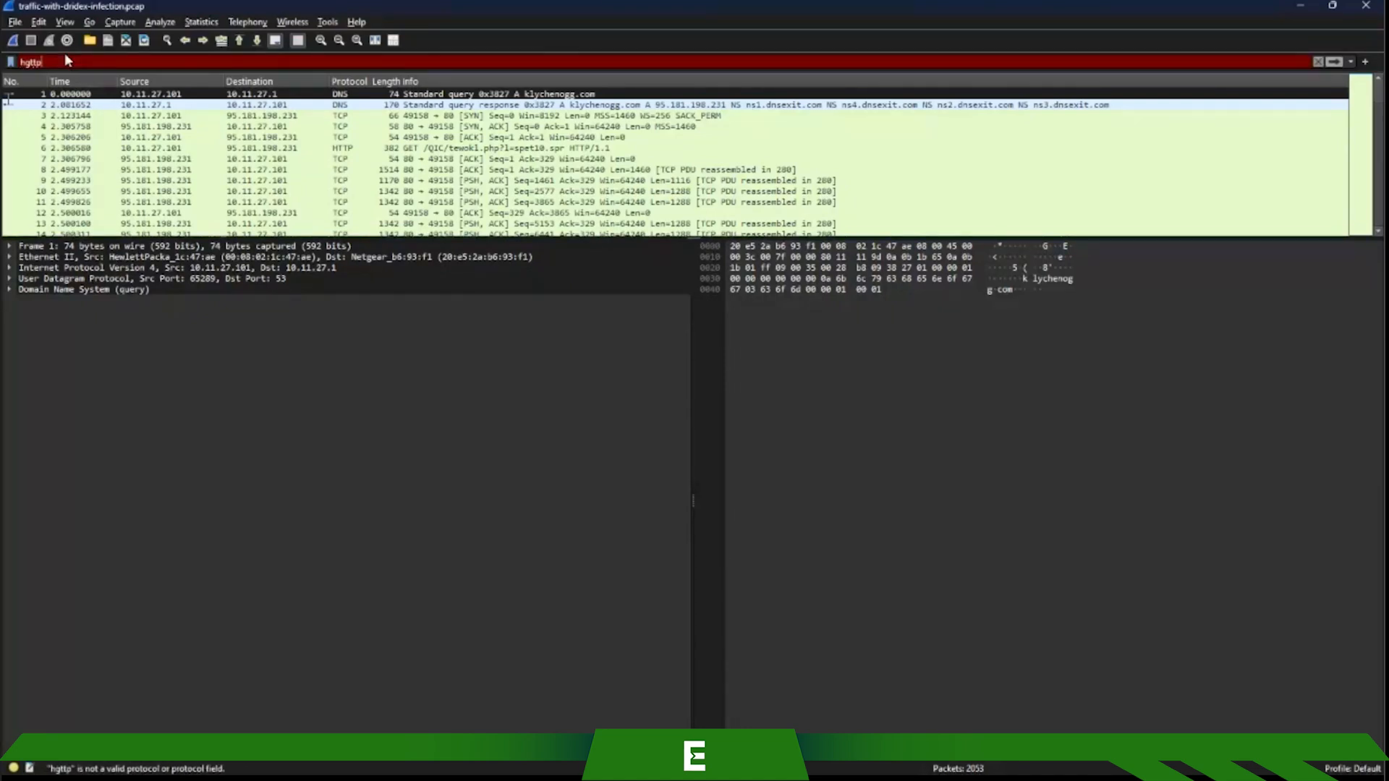
key("BackSpace")
key("BackSpace")
key("BackSpace")
key("BackSpace")
type("ttp")
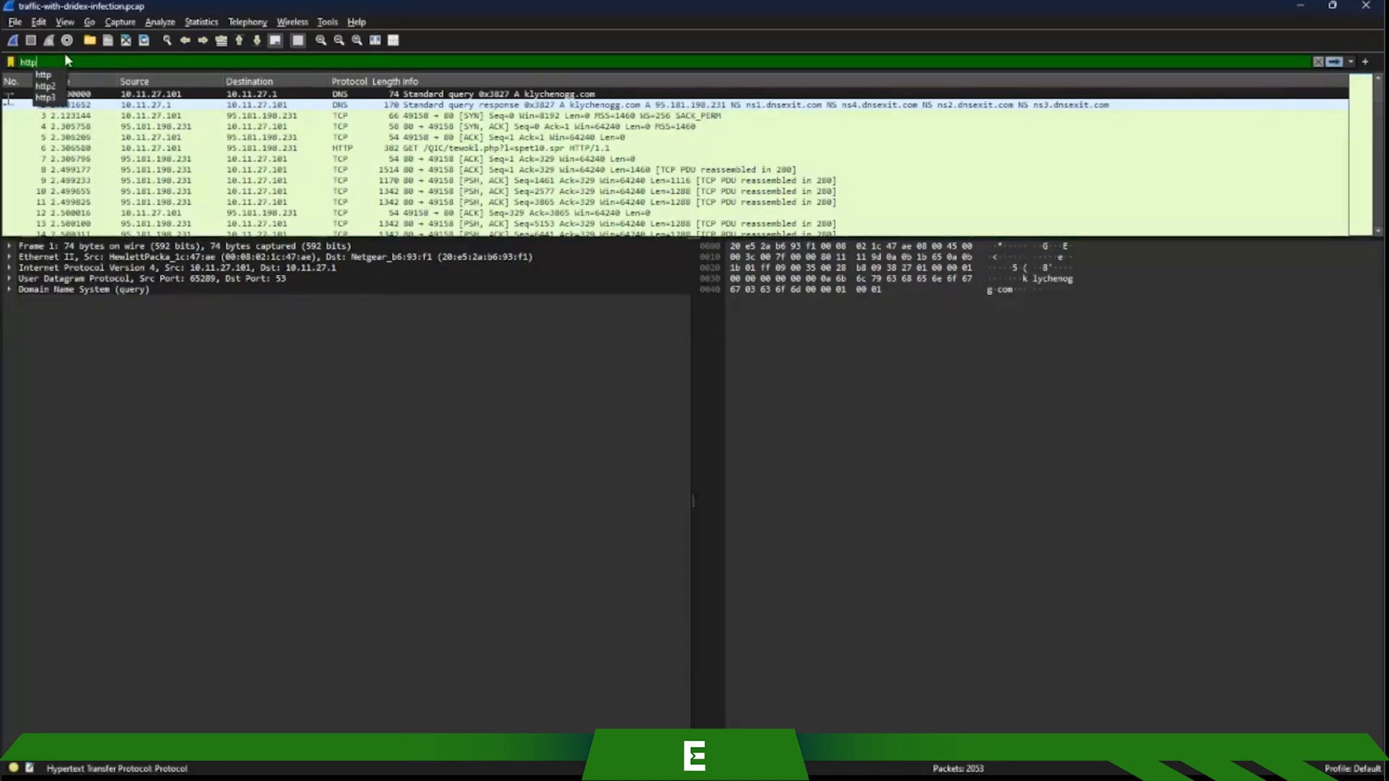
key("Return")
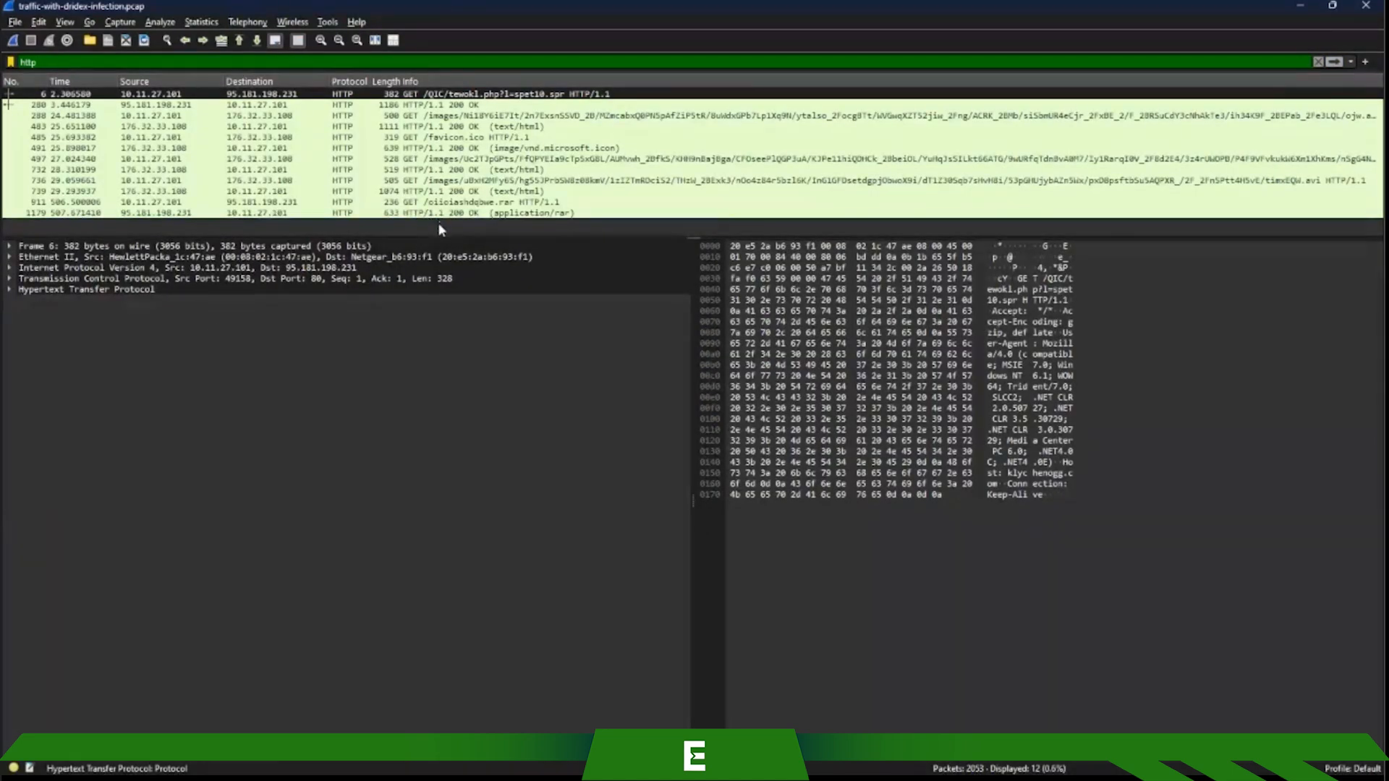
left_click_drag(443, 238, 504, 293)
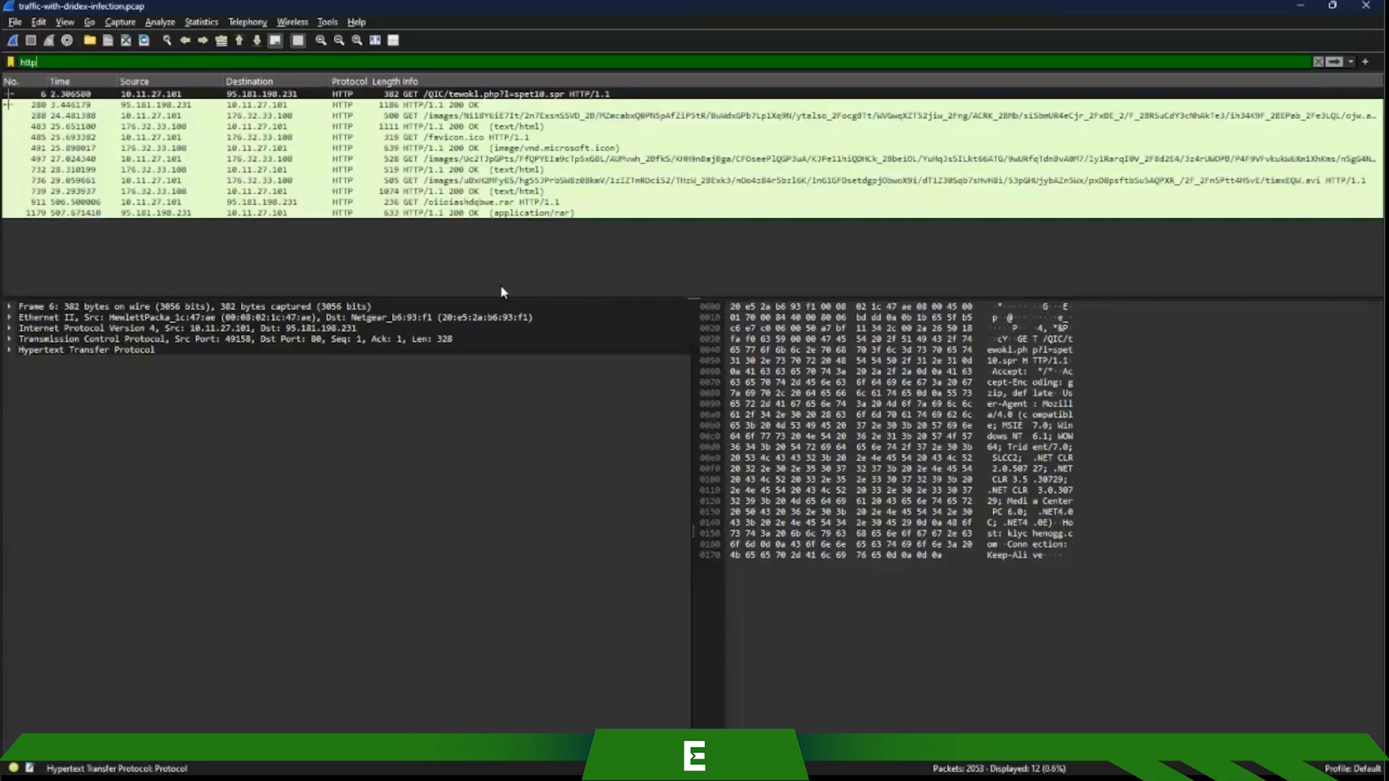
Follow the HTTP stream of packet 6, the GET /QIC/tewokl.php?l=spet10.spr request
right_click(403, 100)
mouse_move(510, 298)
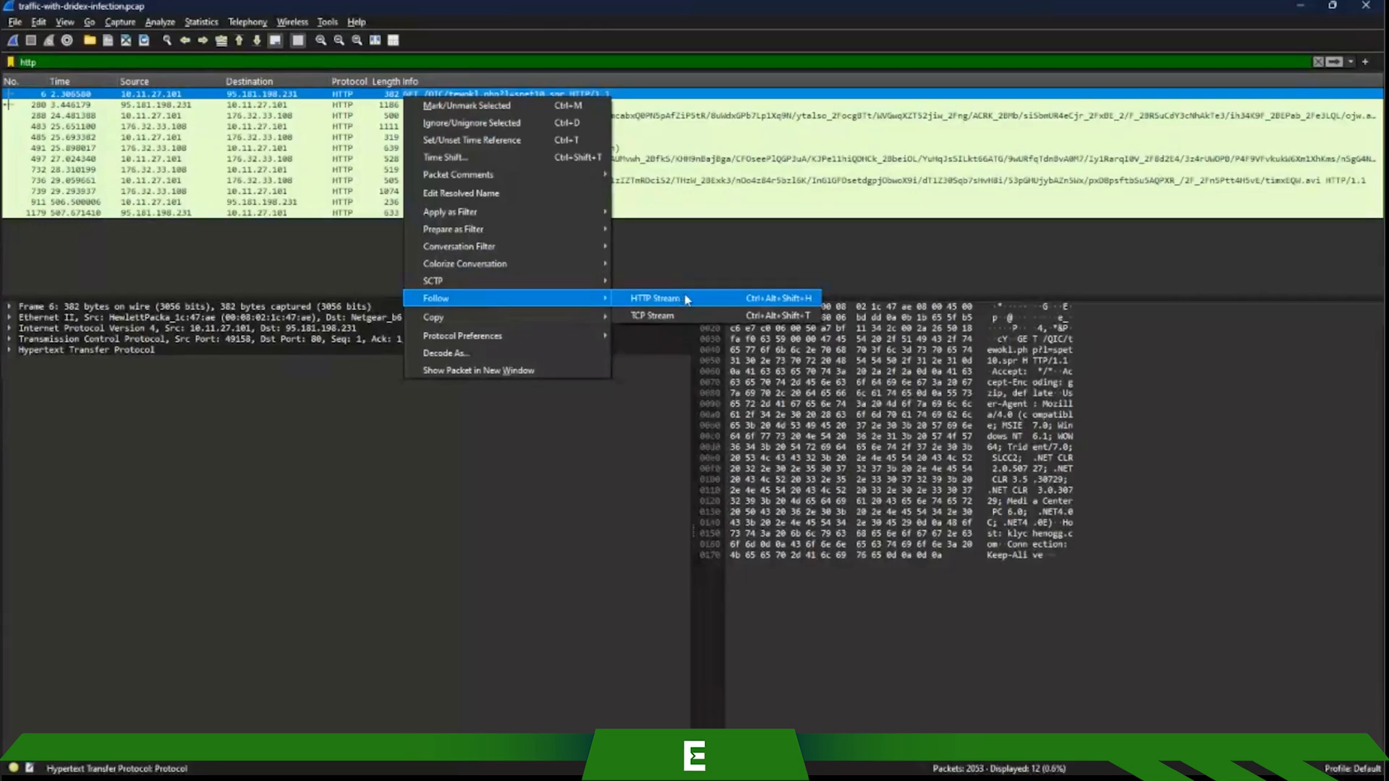
left_click(684, 298)
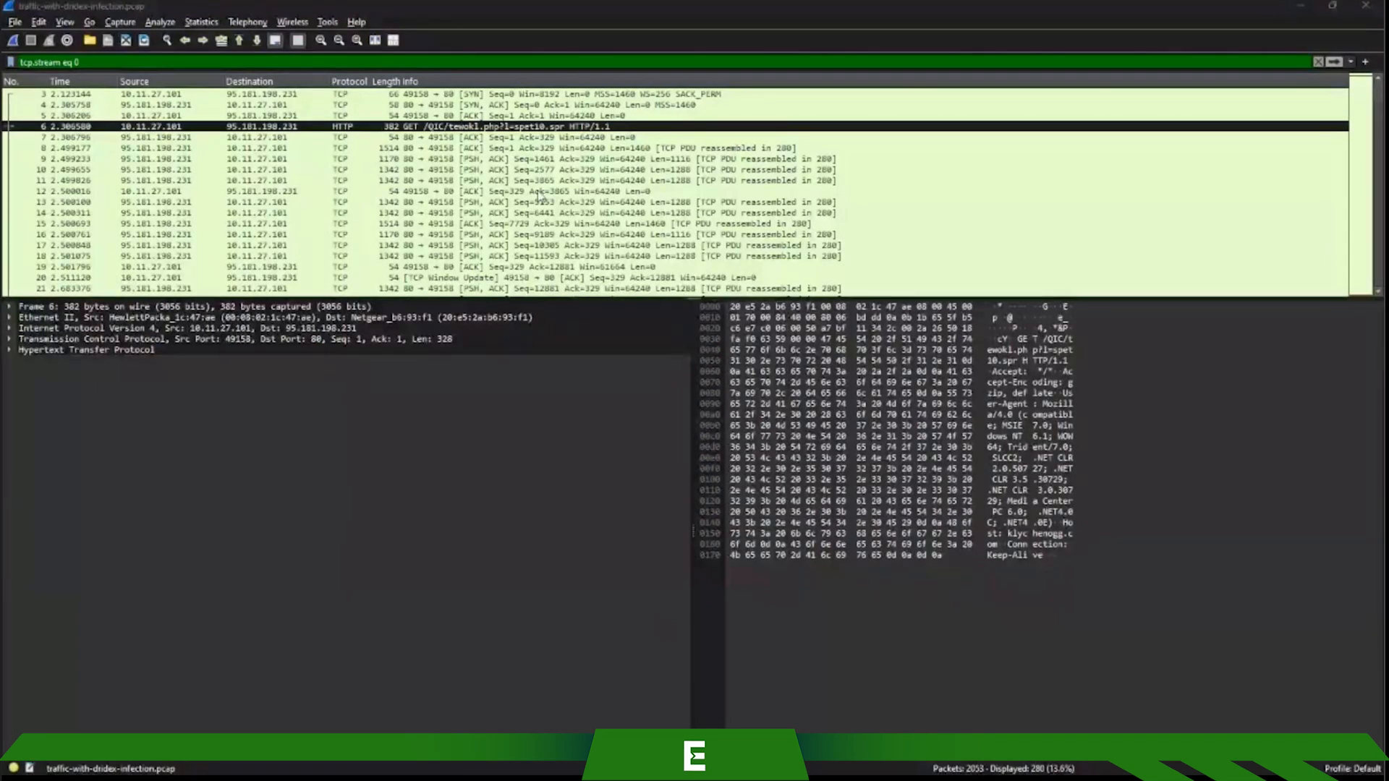
Follow the HTTP stream of packet 6 again, move the stream window over the packet list, and close it
right_click(547, 124)
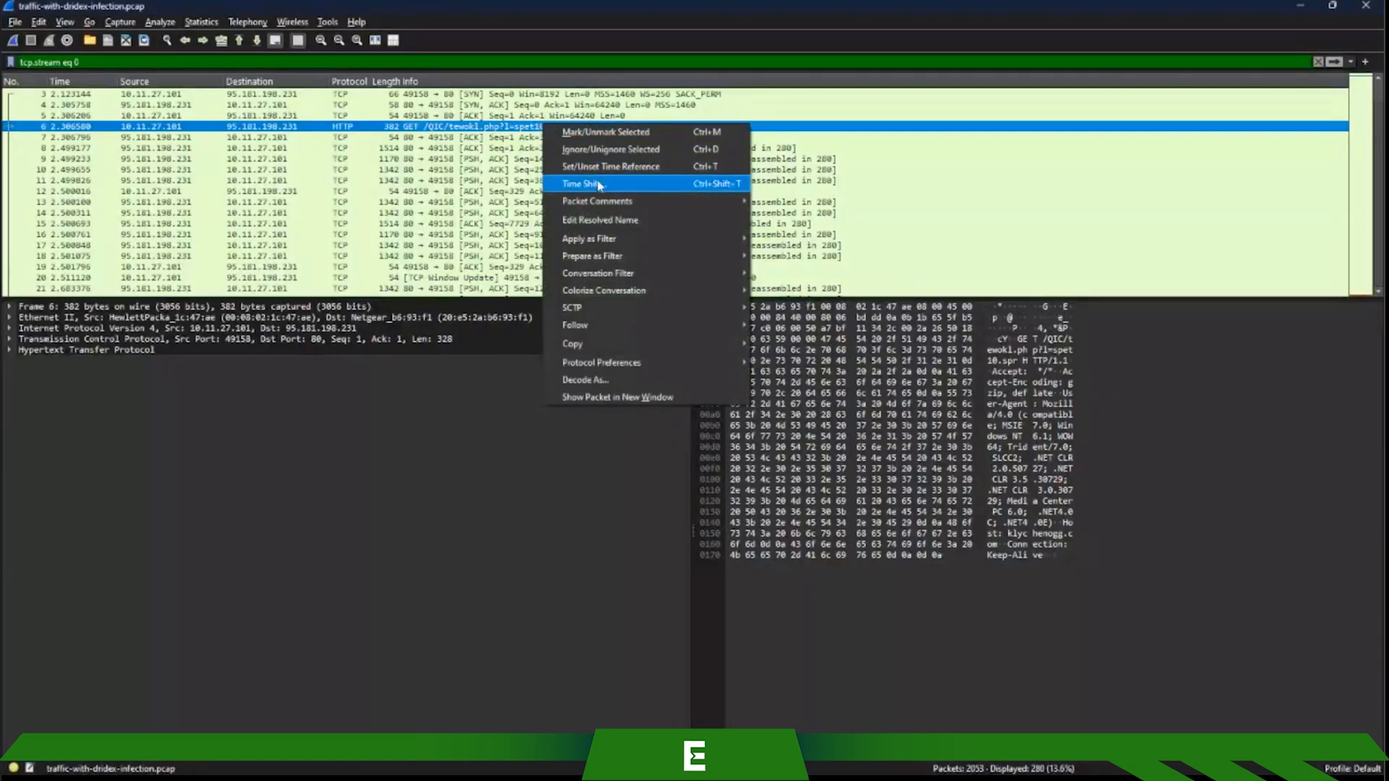
mouse_move(674, 334)
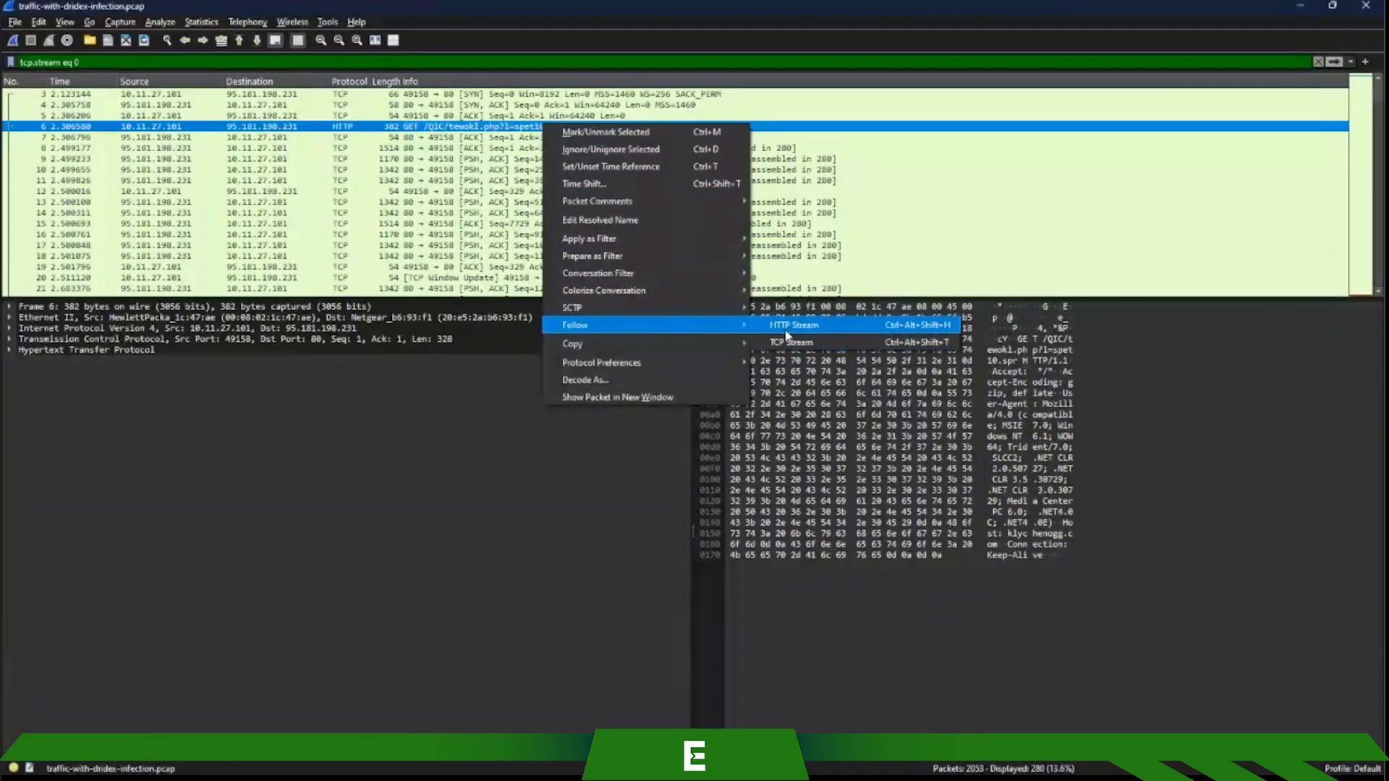
left_click(791, 331)
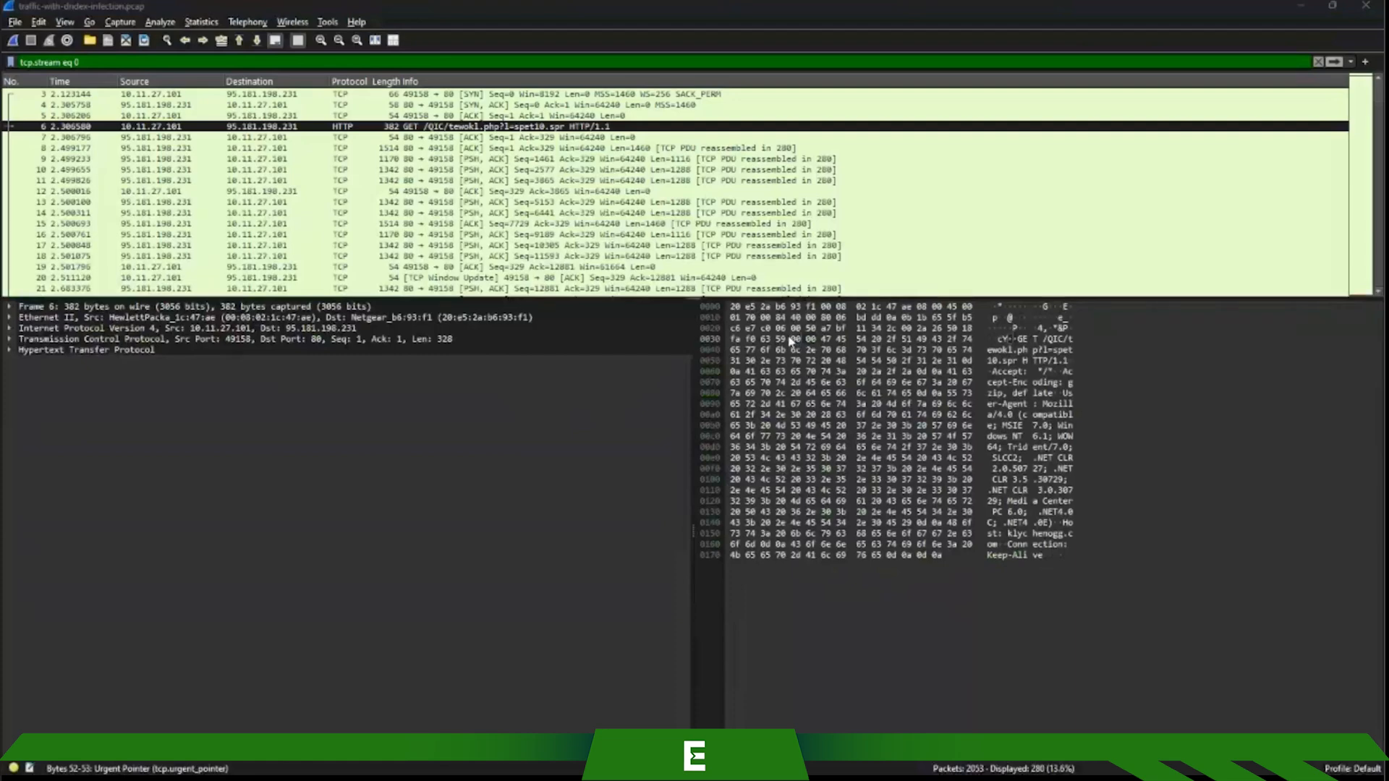
right_click(518, 129)
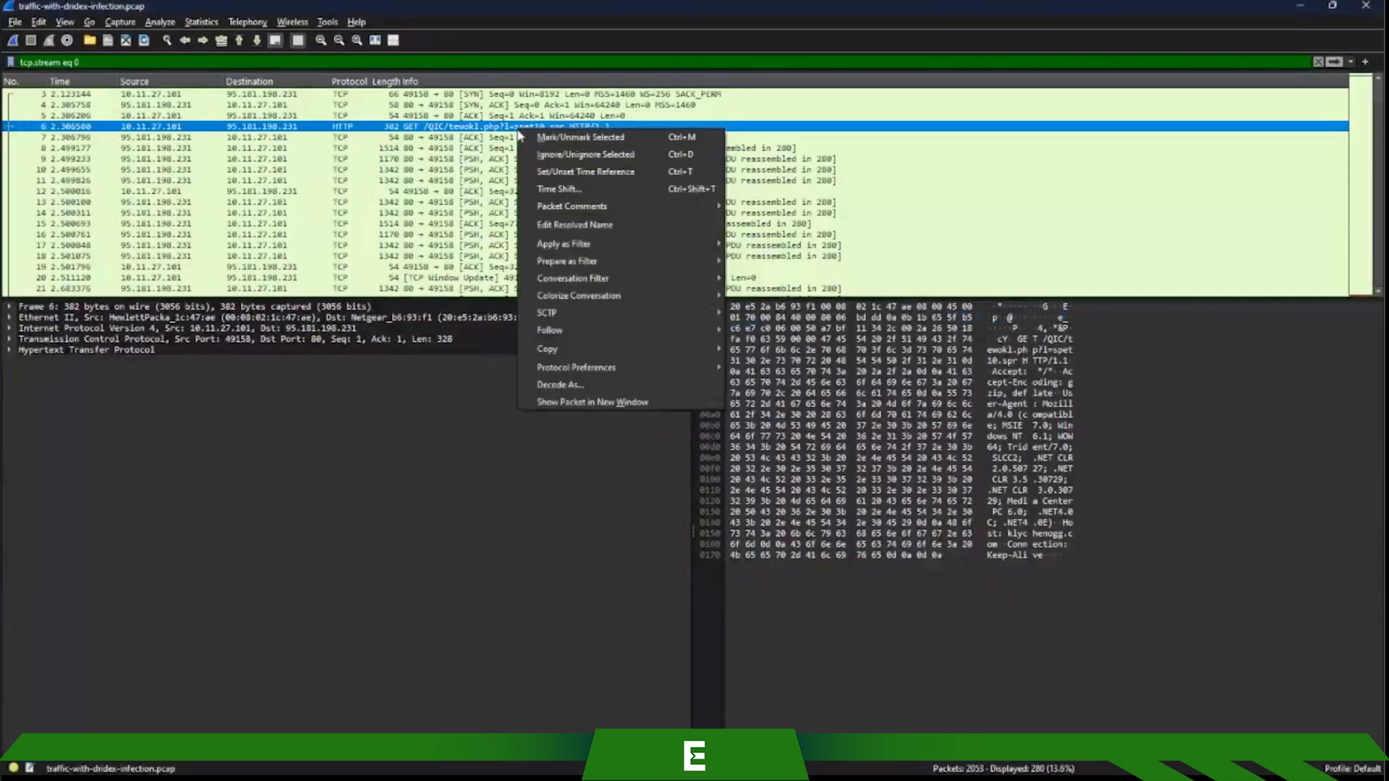
mouse_move(656, 327)
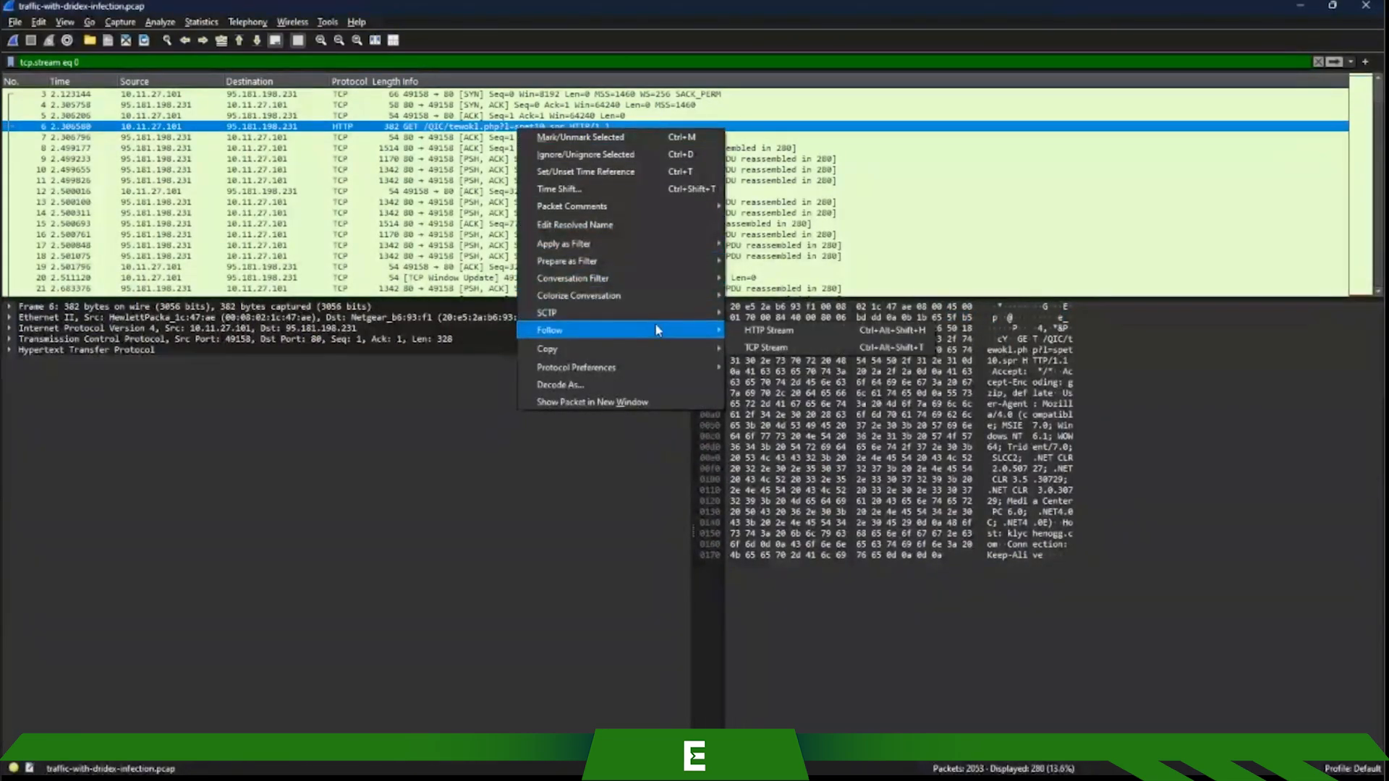
left_click(745, 330)
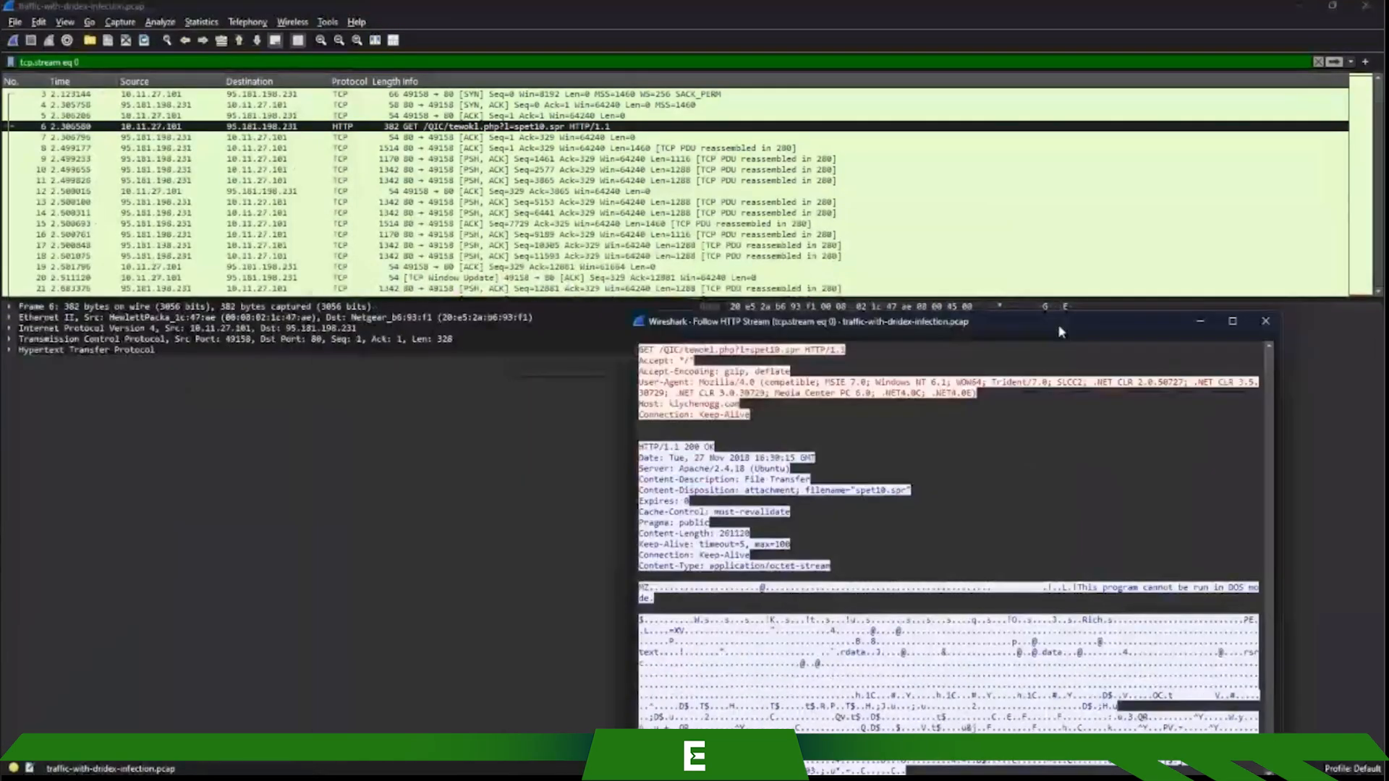
left_click_drag(1057, 324, 929, 169)
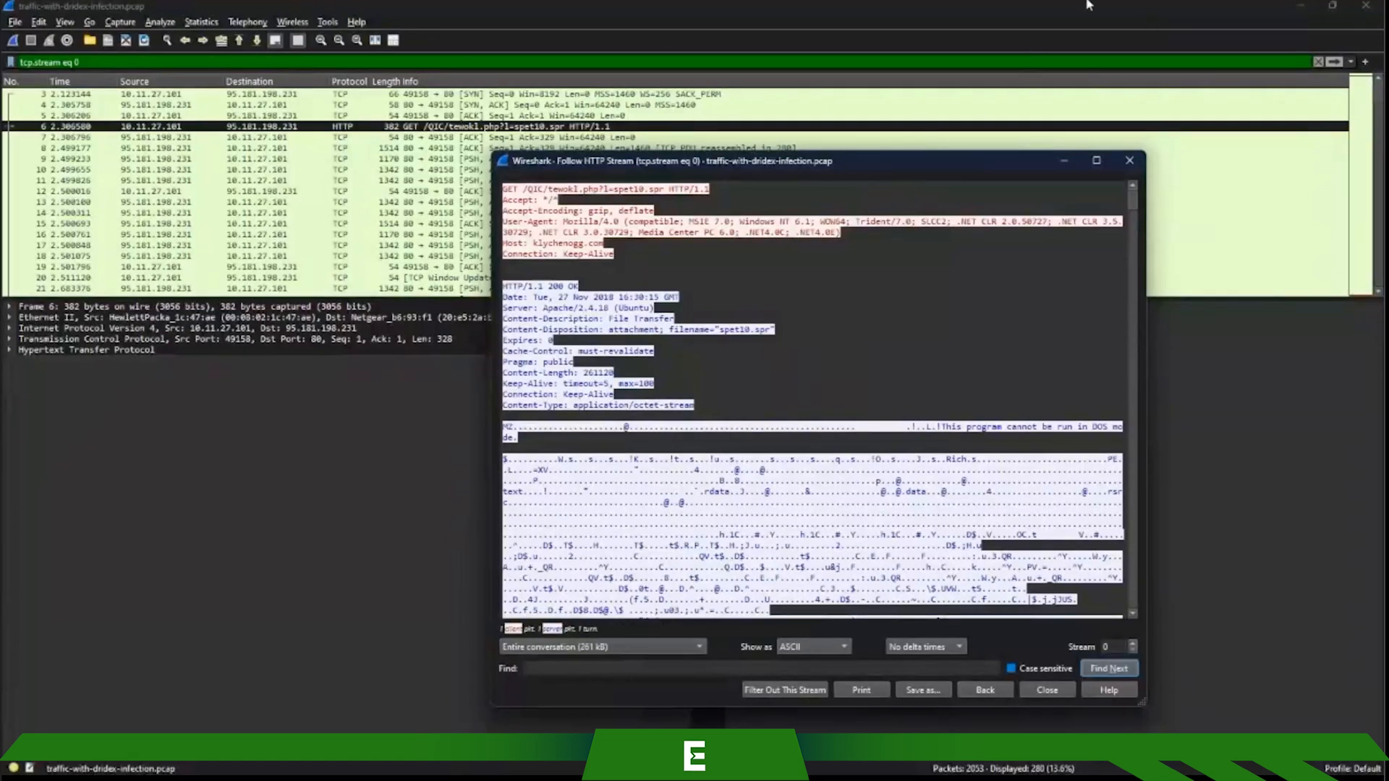
left_click(1129, 160)
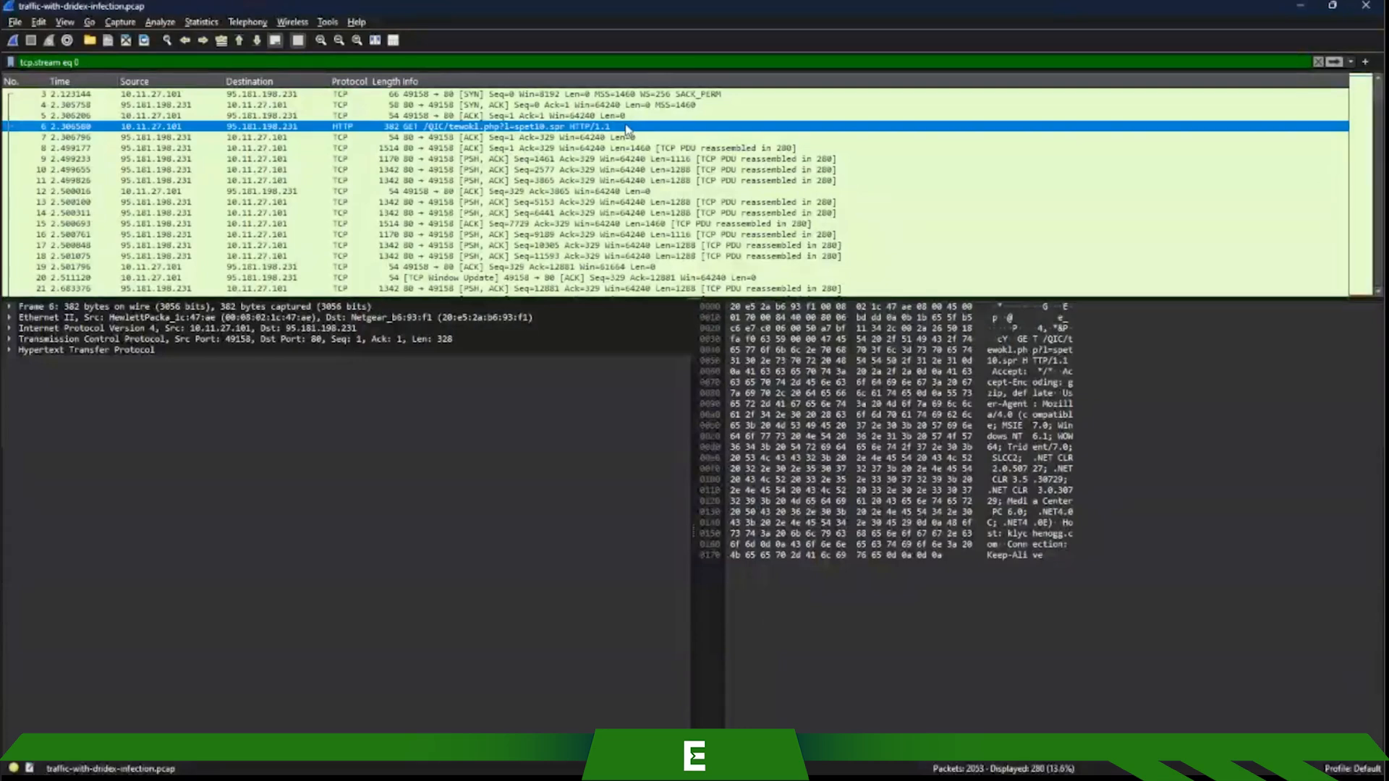
Examine the TCP segments that follow the GET request in the packet list filtered by tcp.stream eq 0
scroll(620, 173, "down", 4)
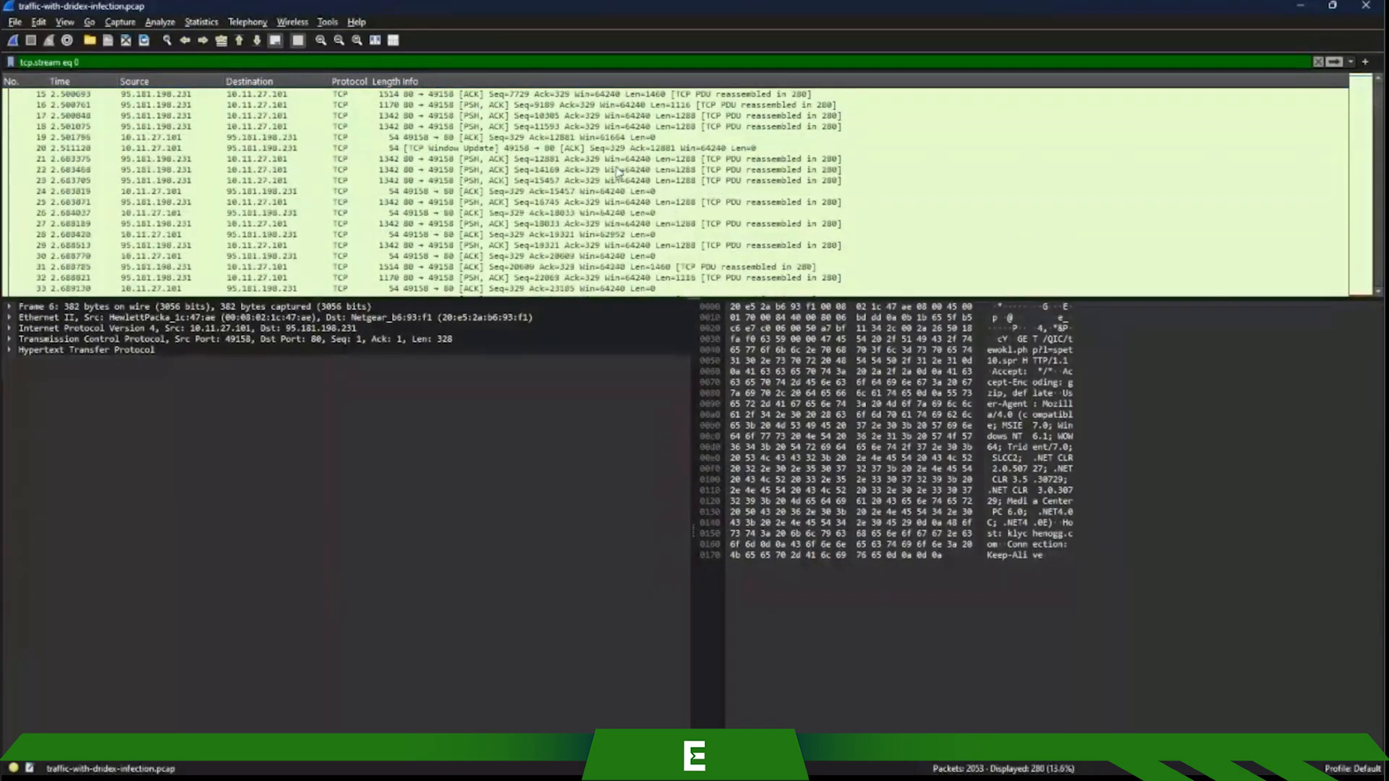
scroll(507, 170, "up", 4)
scroll(502, 163, "down", 1)
scroll(500, 163, "up", 1)
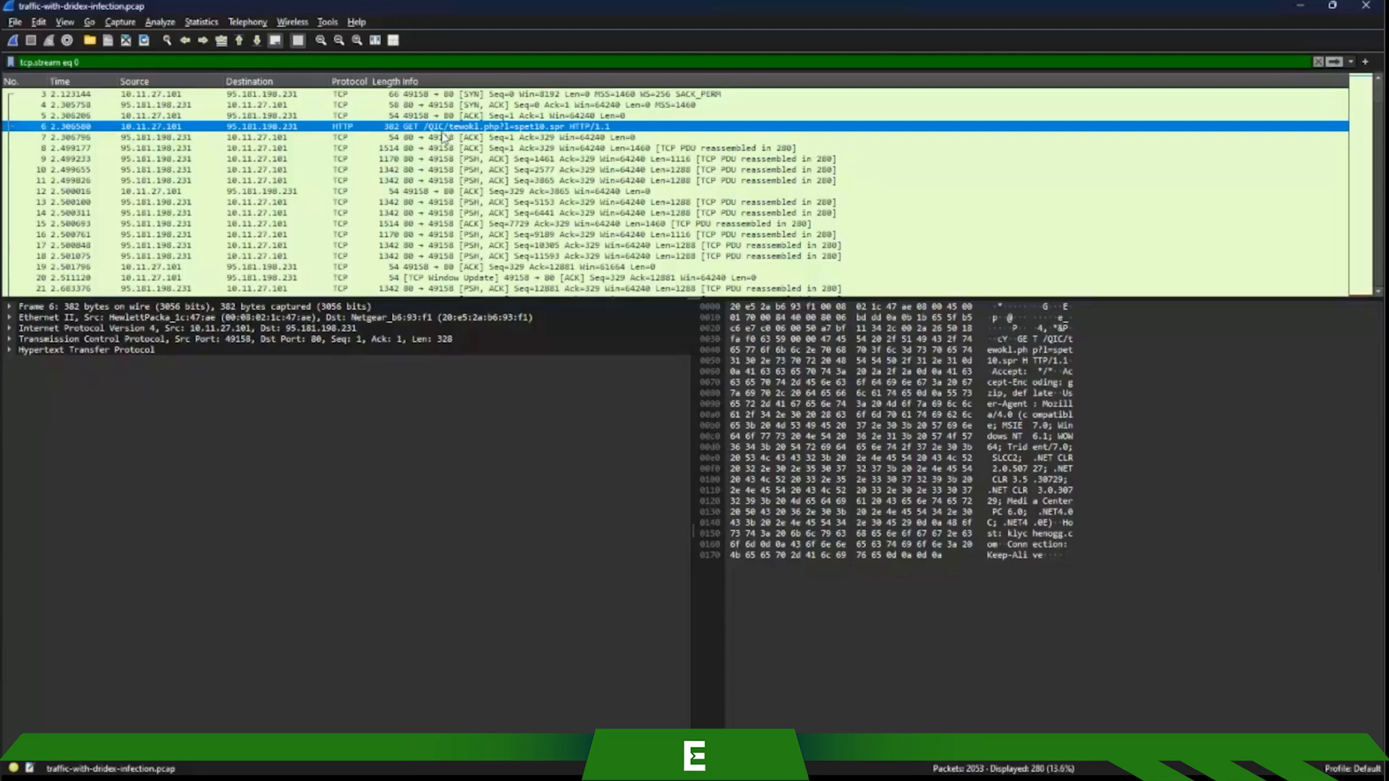
scroll(454, 141, "down", 7)
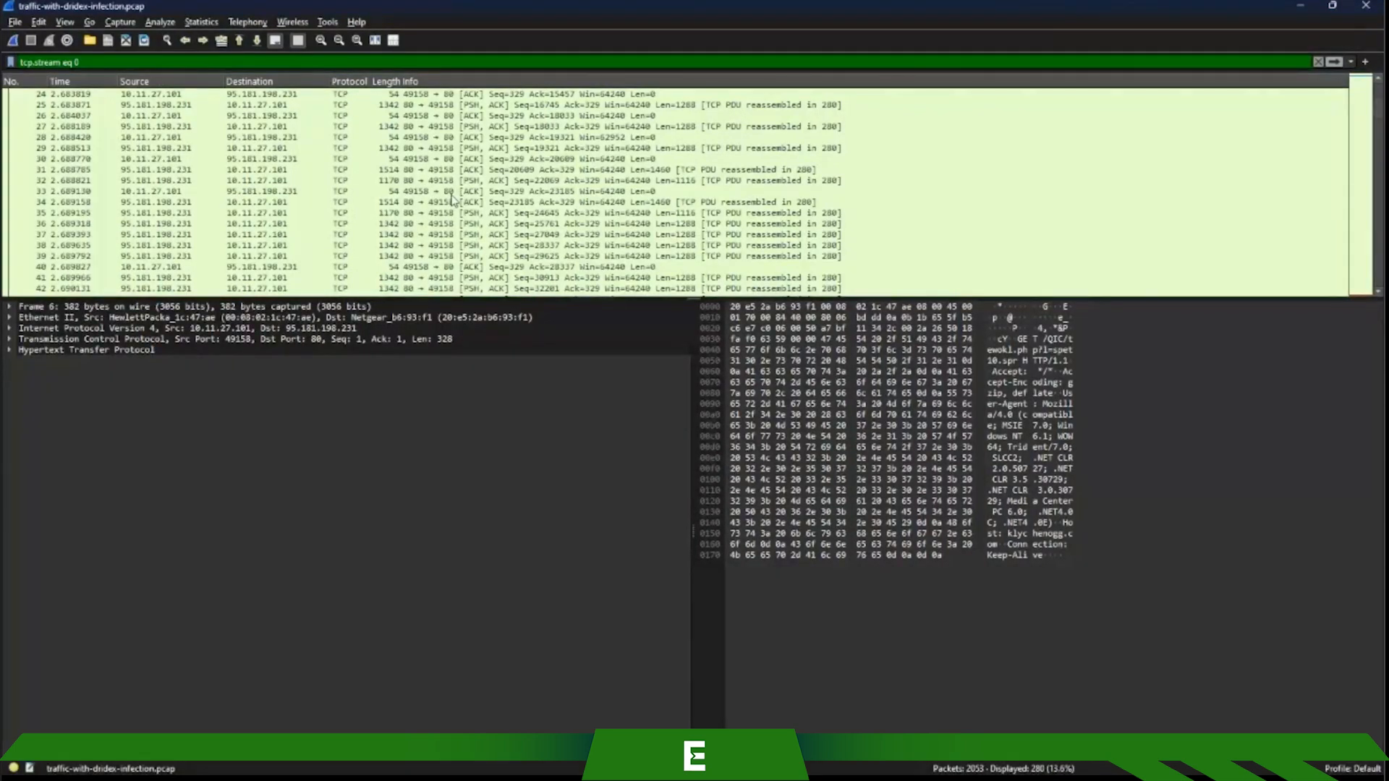
scroll(481, 199, "down", 2)
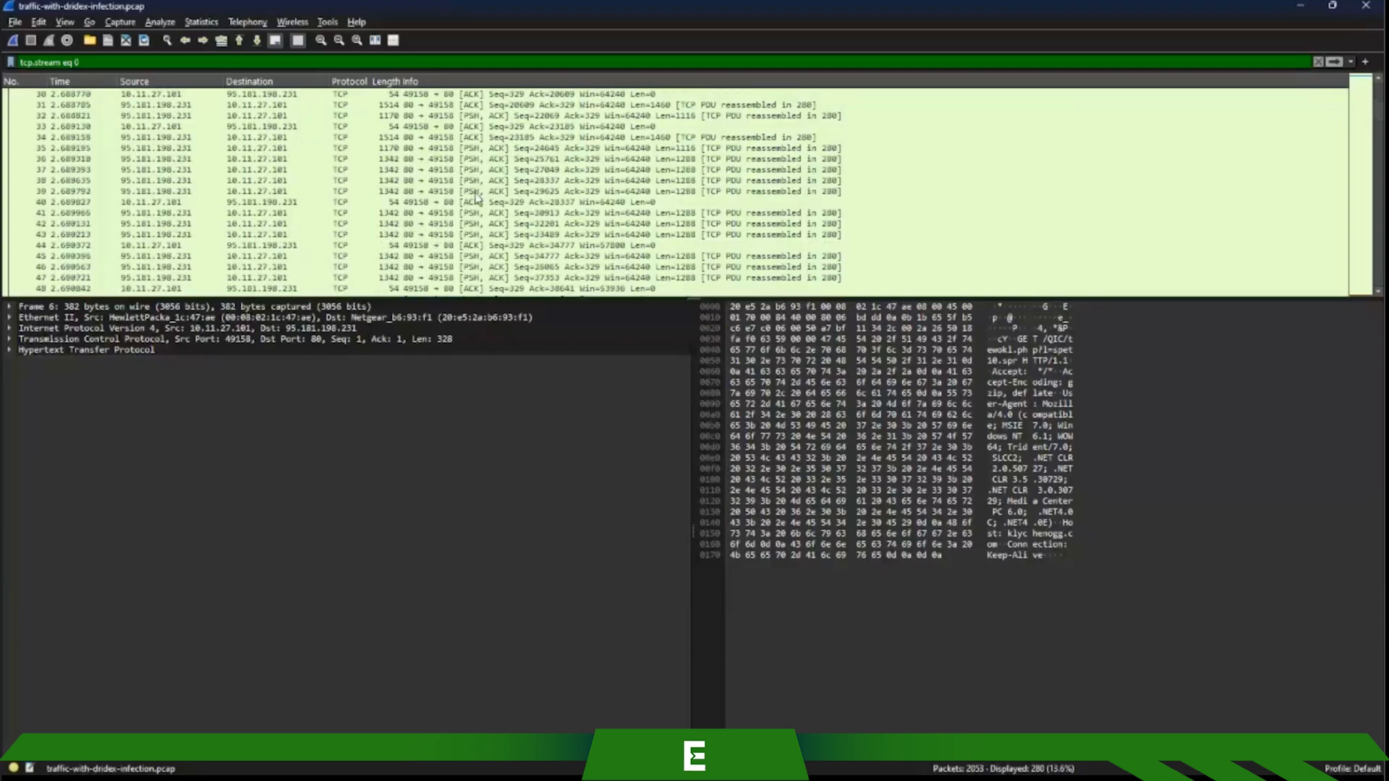
scroll(679, 187, "down", 1)
scroll(680, 186, "down", 1)
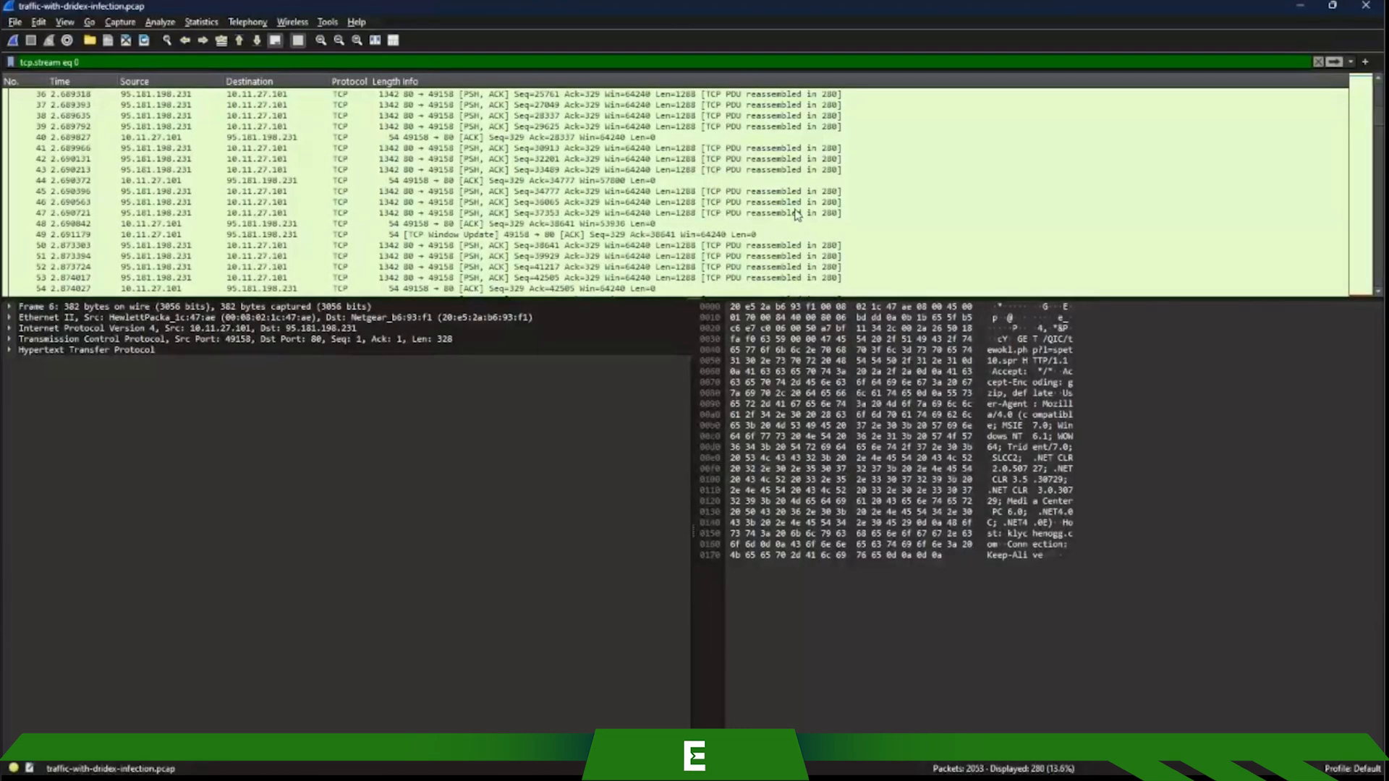
scroll(473, 159, "up", 11)
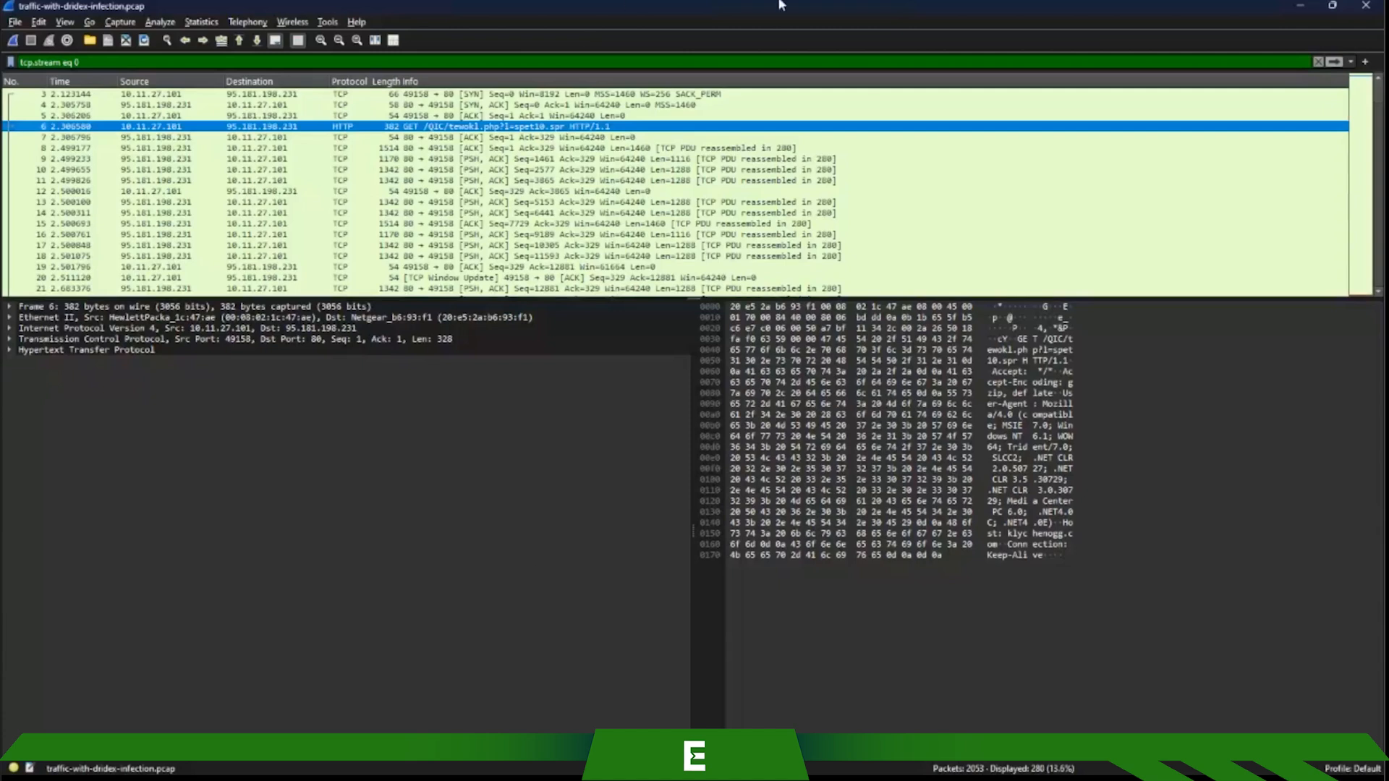
Reopen packet 6's HTTP stream, examine its request and response headers and the payload, and close the stream window
right_click(509, 128)
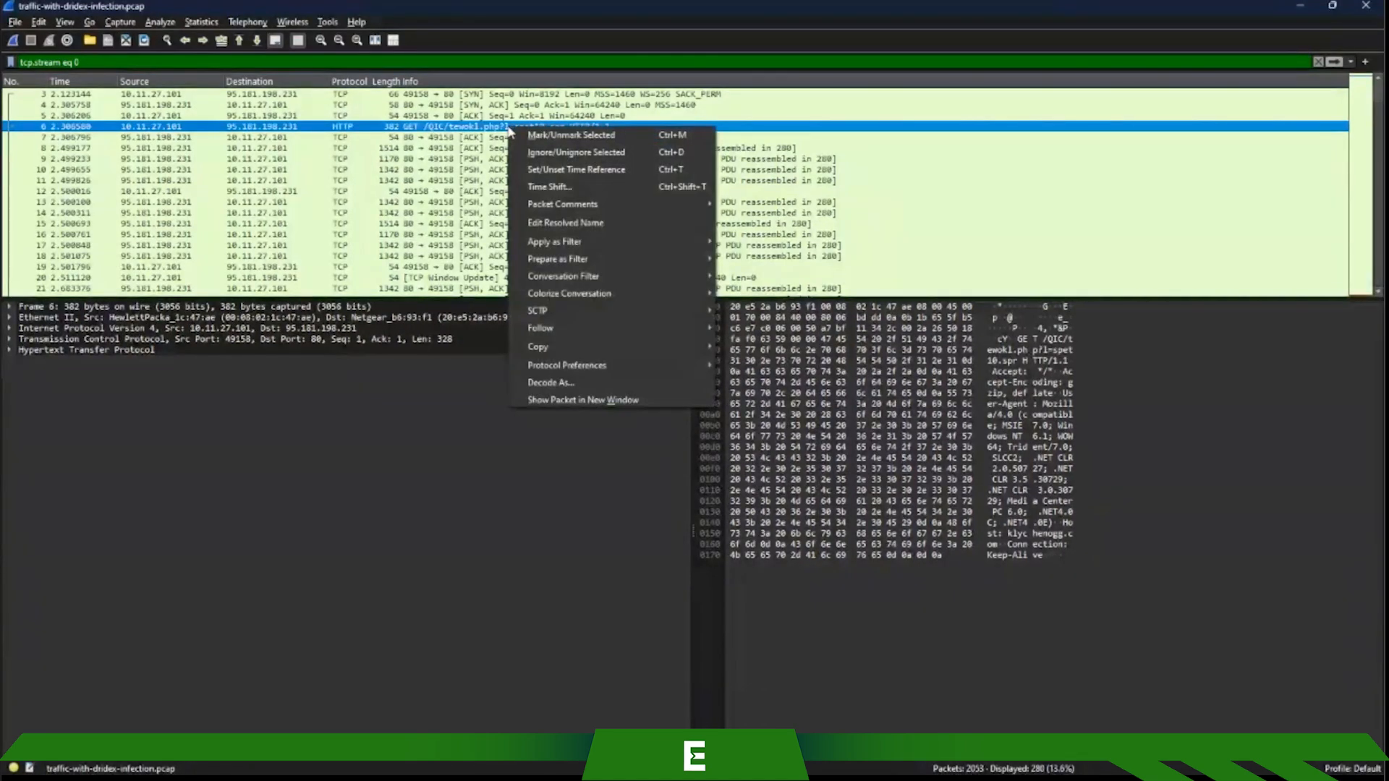
mouse_move(697, 329)
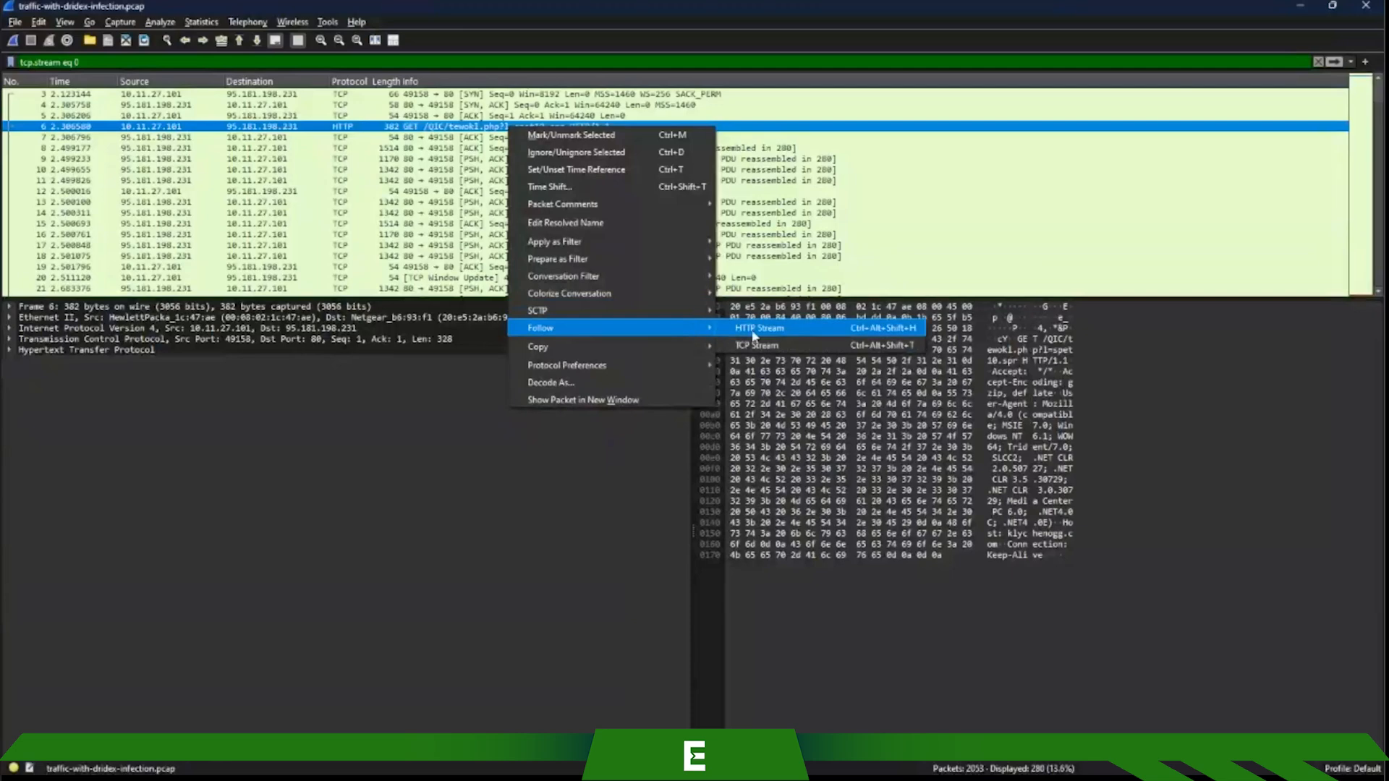
left_click(753, 331)
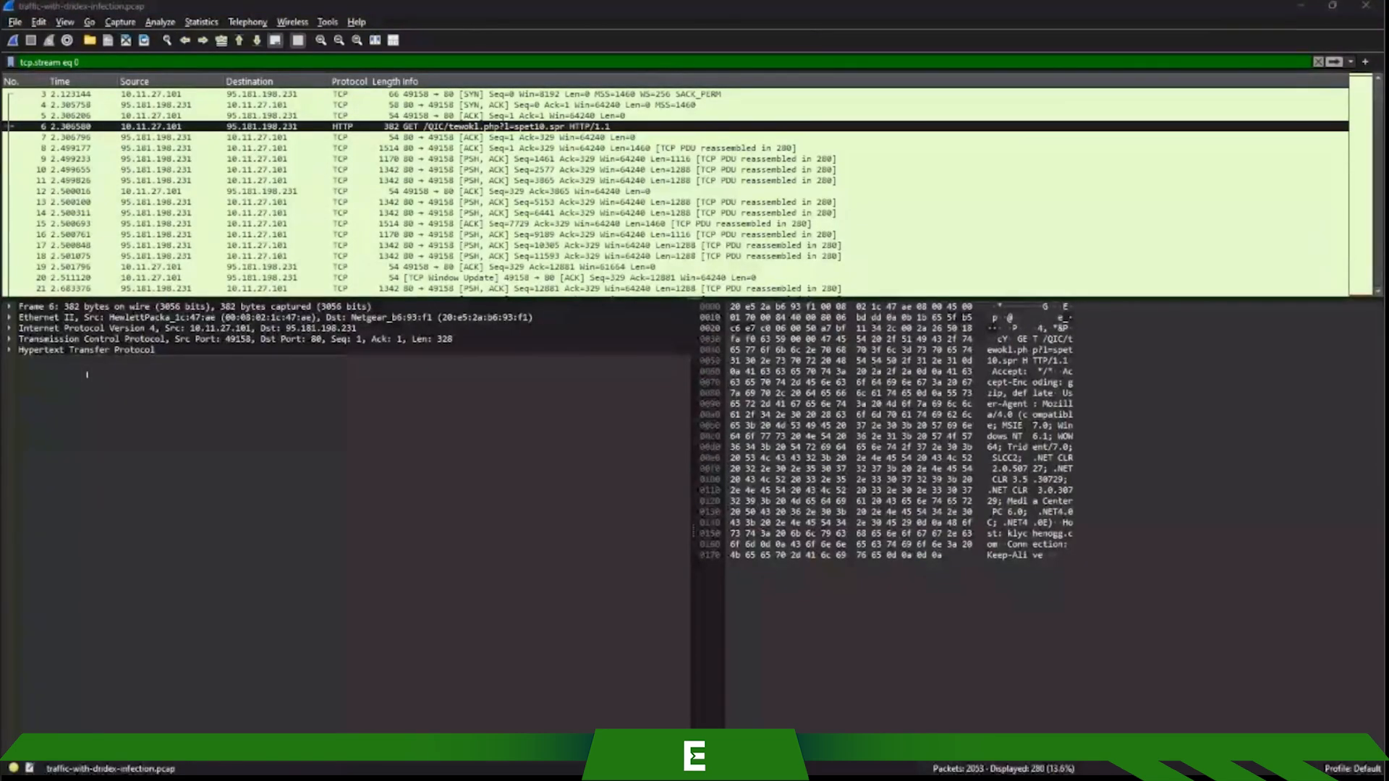
left_click_drag(191, 502, 547, 120)
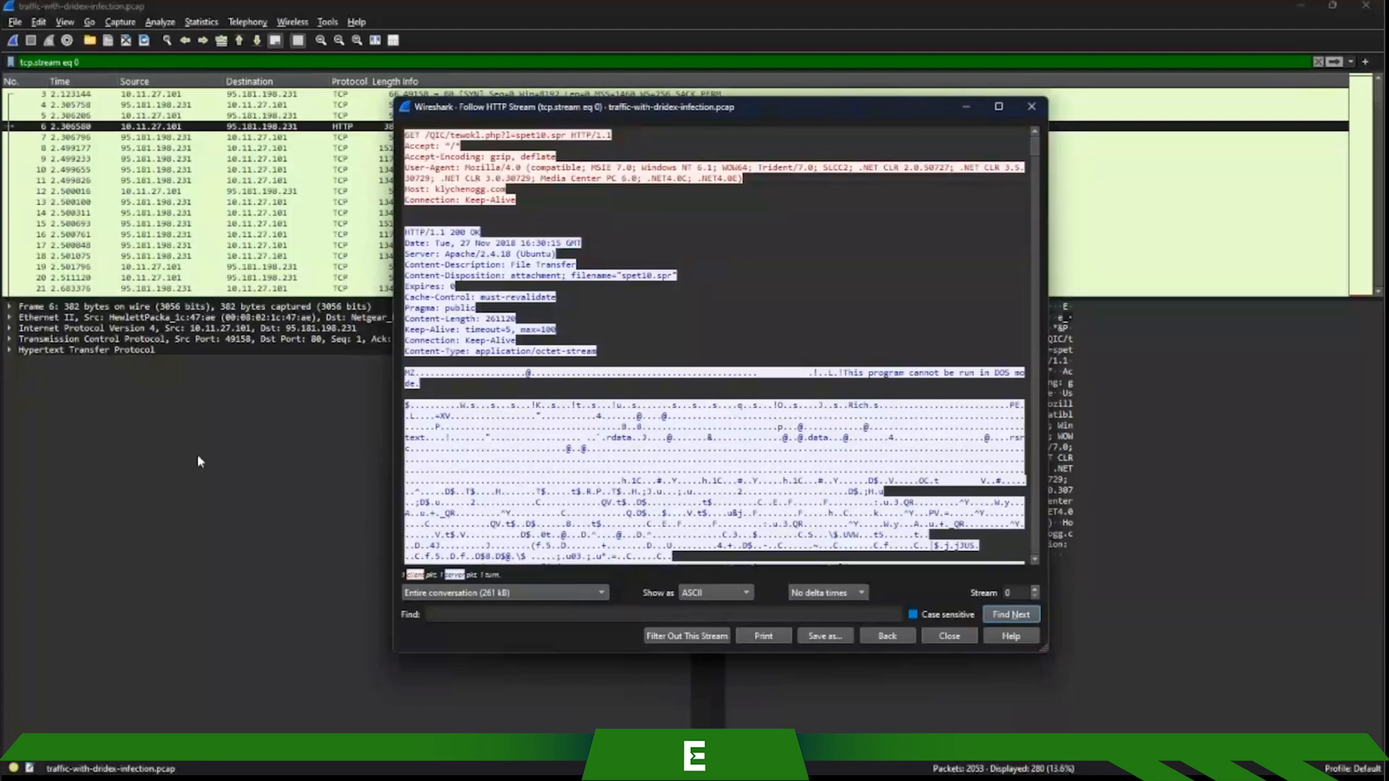
scroll(497, 345, "down", 1)
left_click_drag(405, 196, 598, 300)
scroll(707, 427, "down", 10)
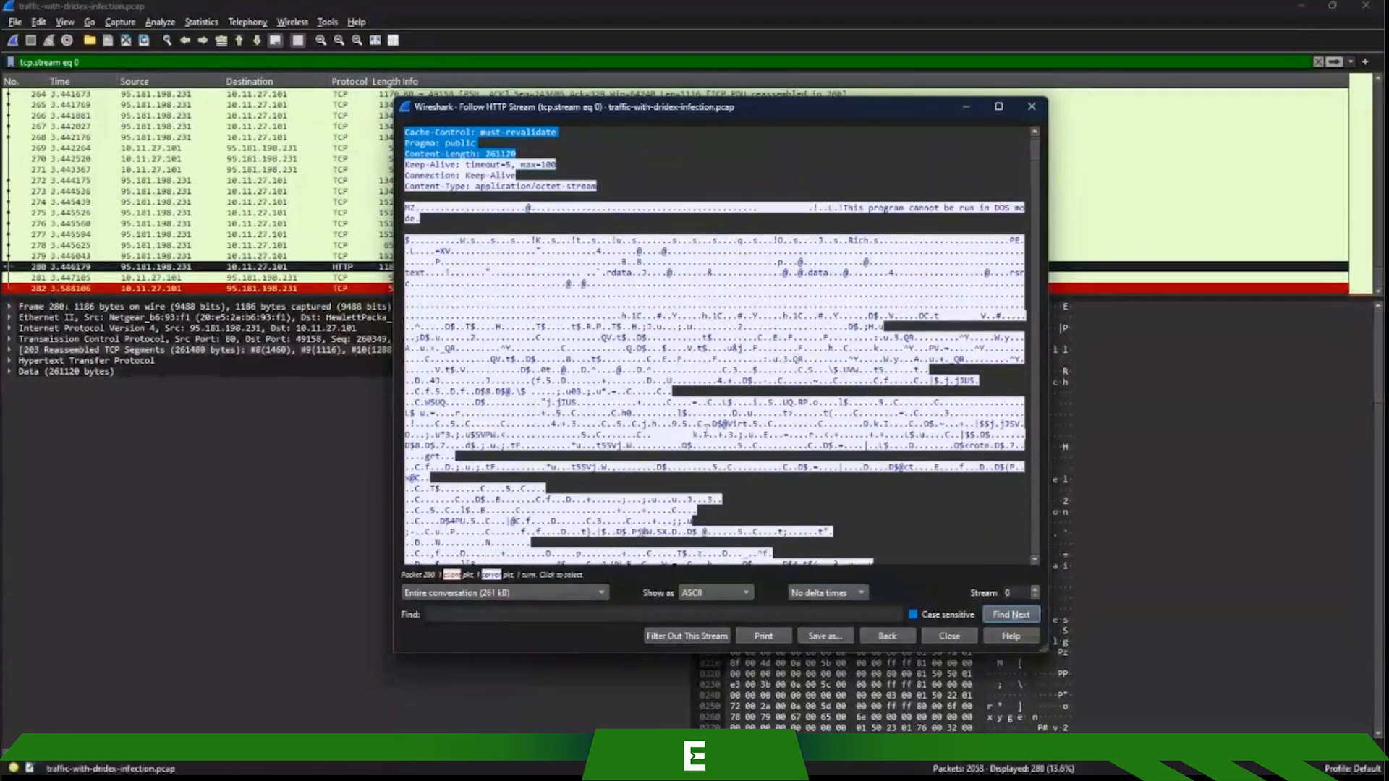
scroll(707, 426, "down", 15)
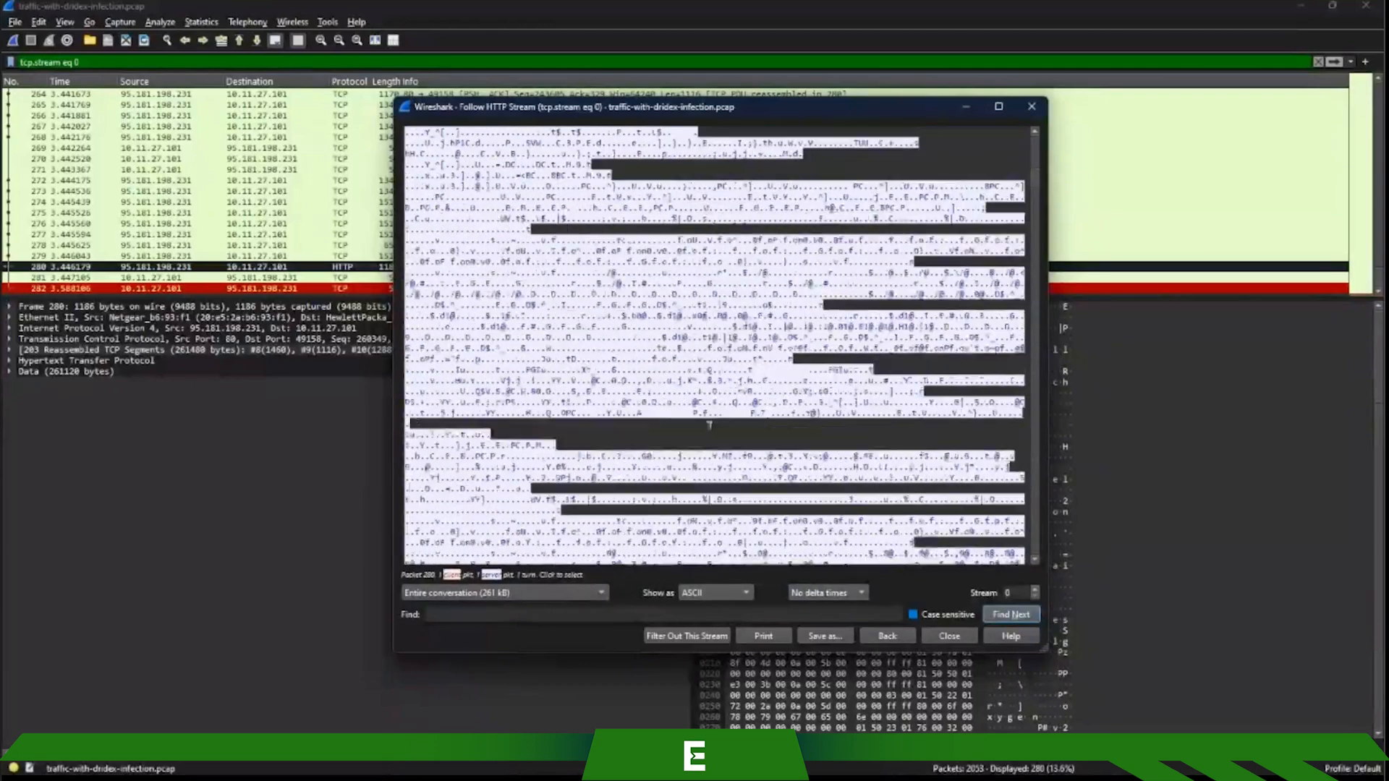
scroll(707, 430, "down", 15)
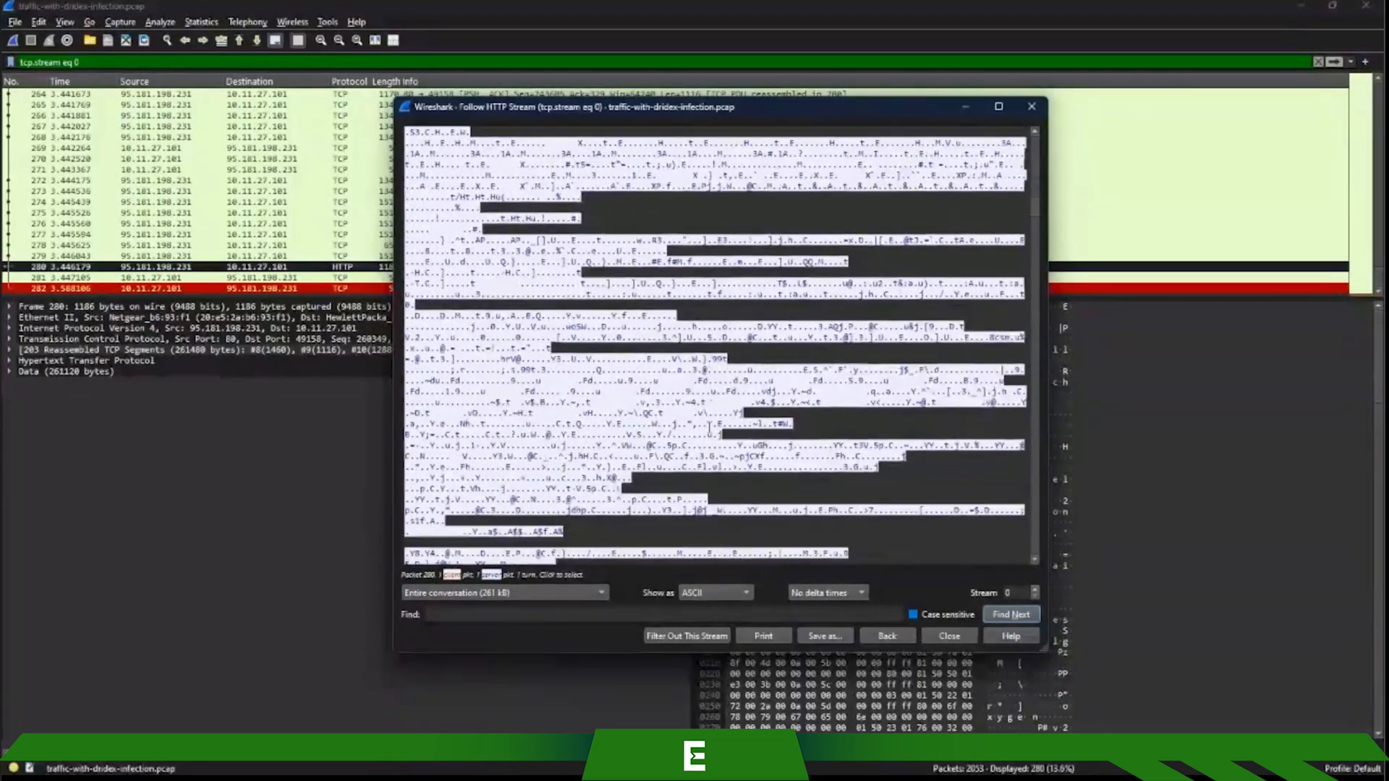
scroll(707, 427, "down", 6)
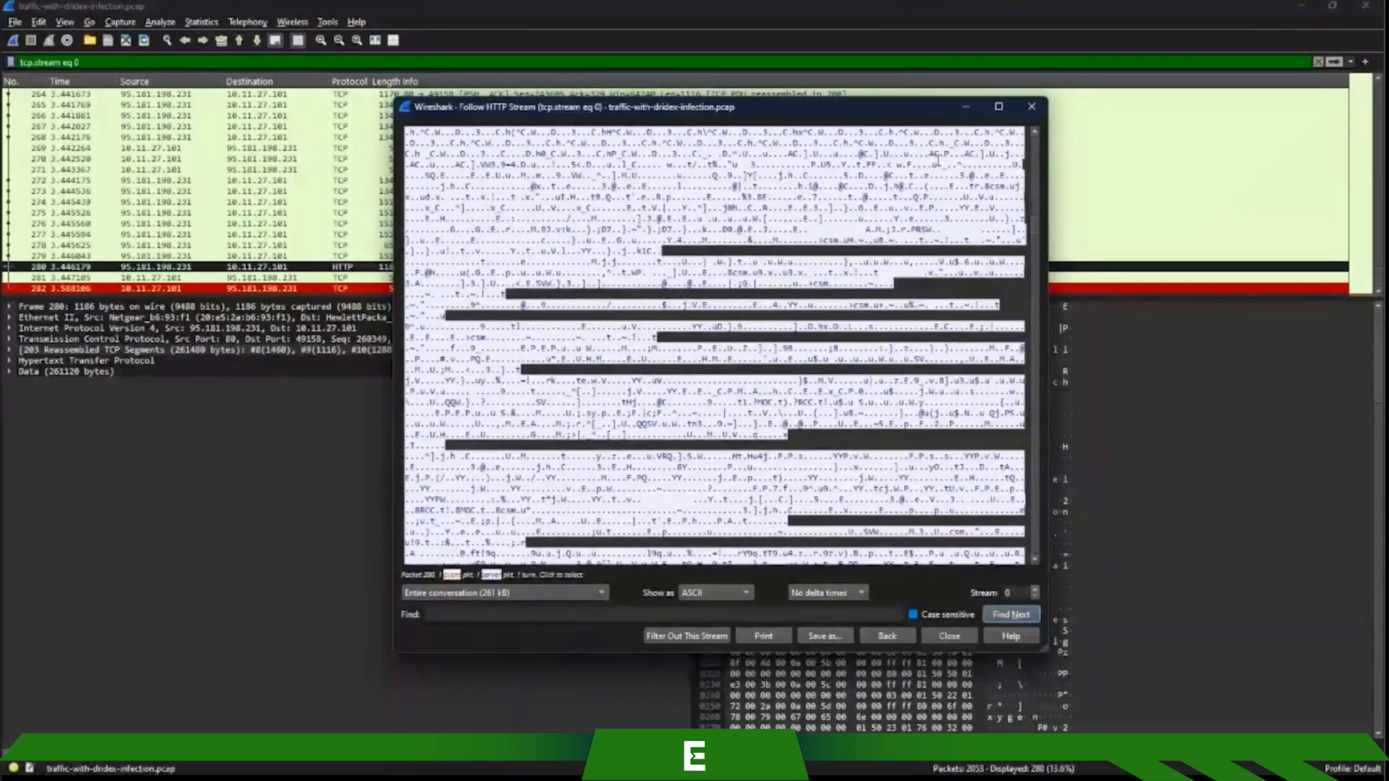
left_click(1035, 106)
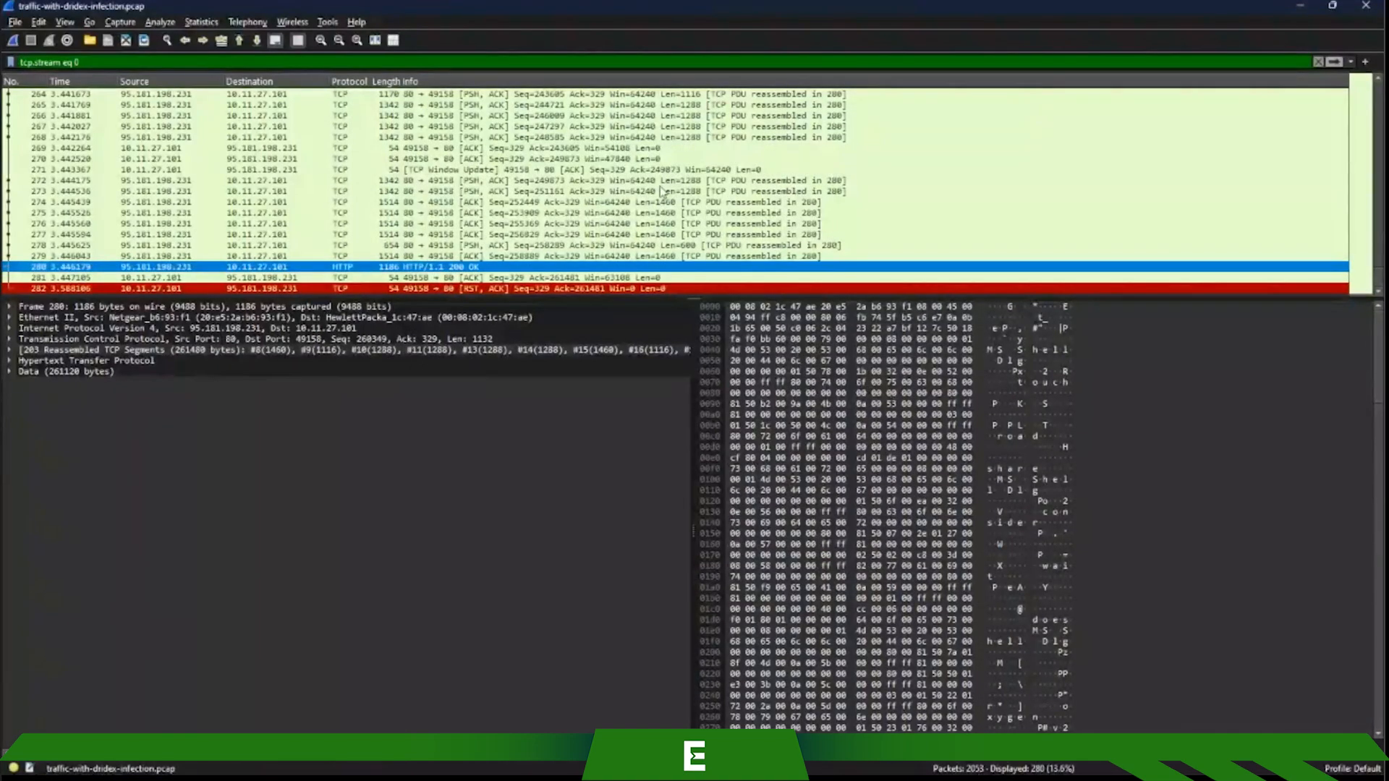
Return to the start of the filtered packet list and select packet 6, the HTTP GET request
scroll(662, 192, "up", 20)
scroll(662, 192, "up", 20)
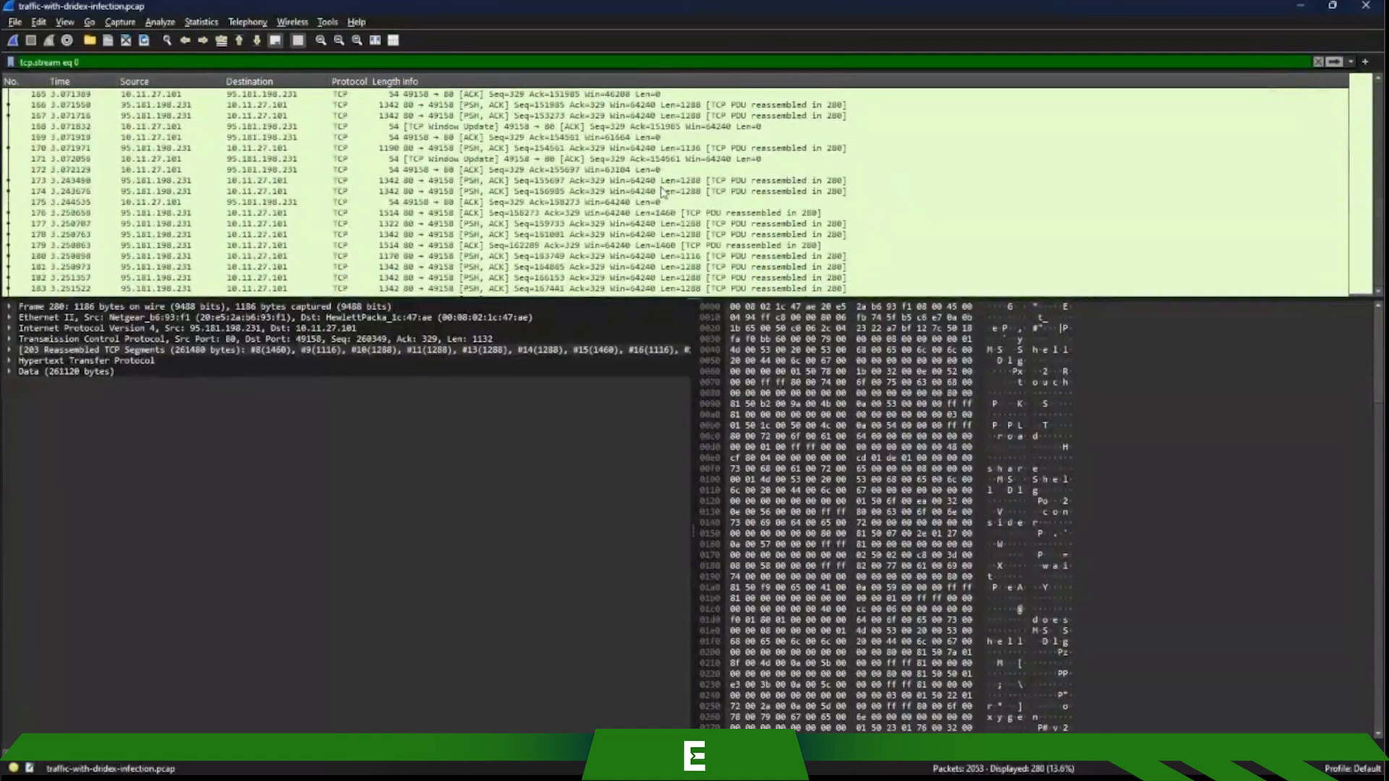
scroll(661, 189, "up", 20)
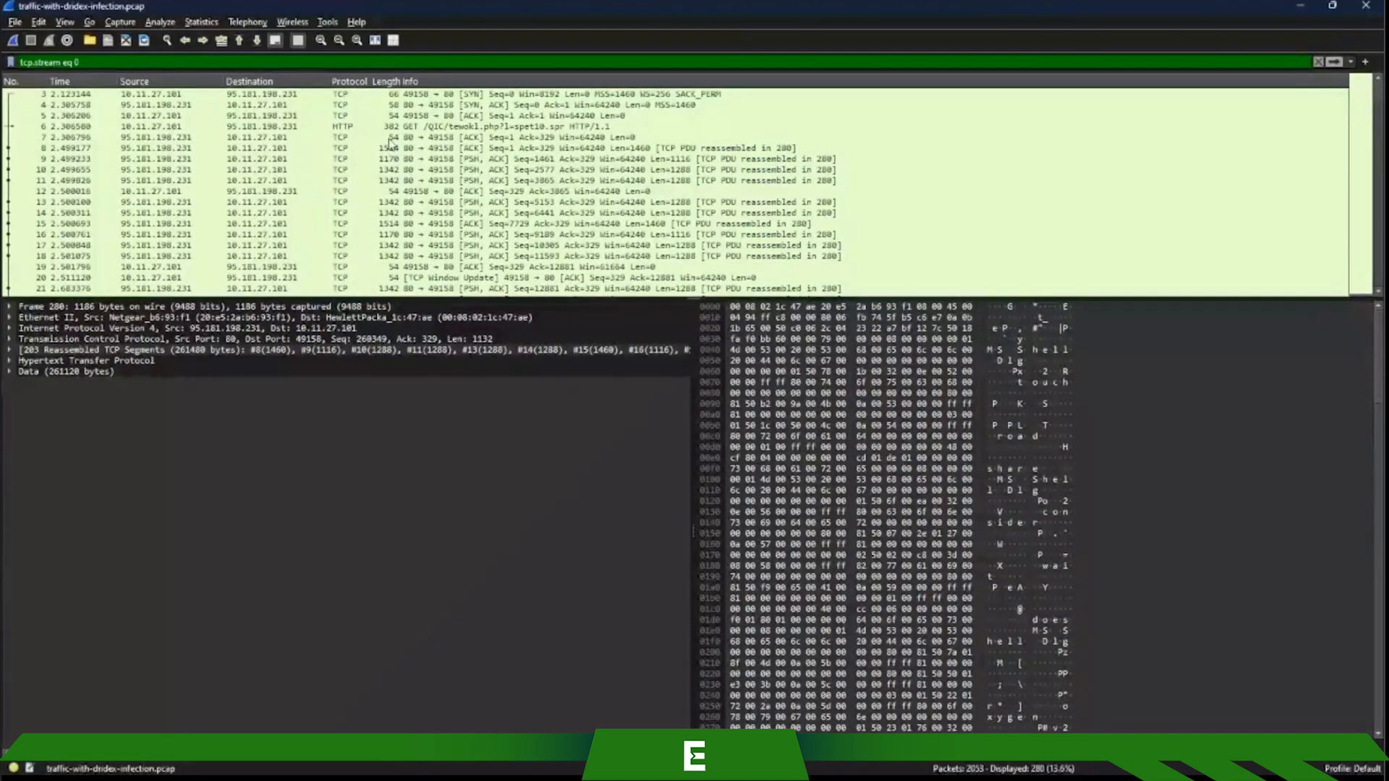
left_click(282, 128)
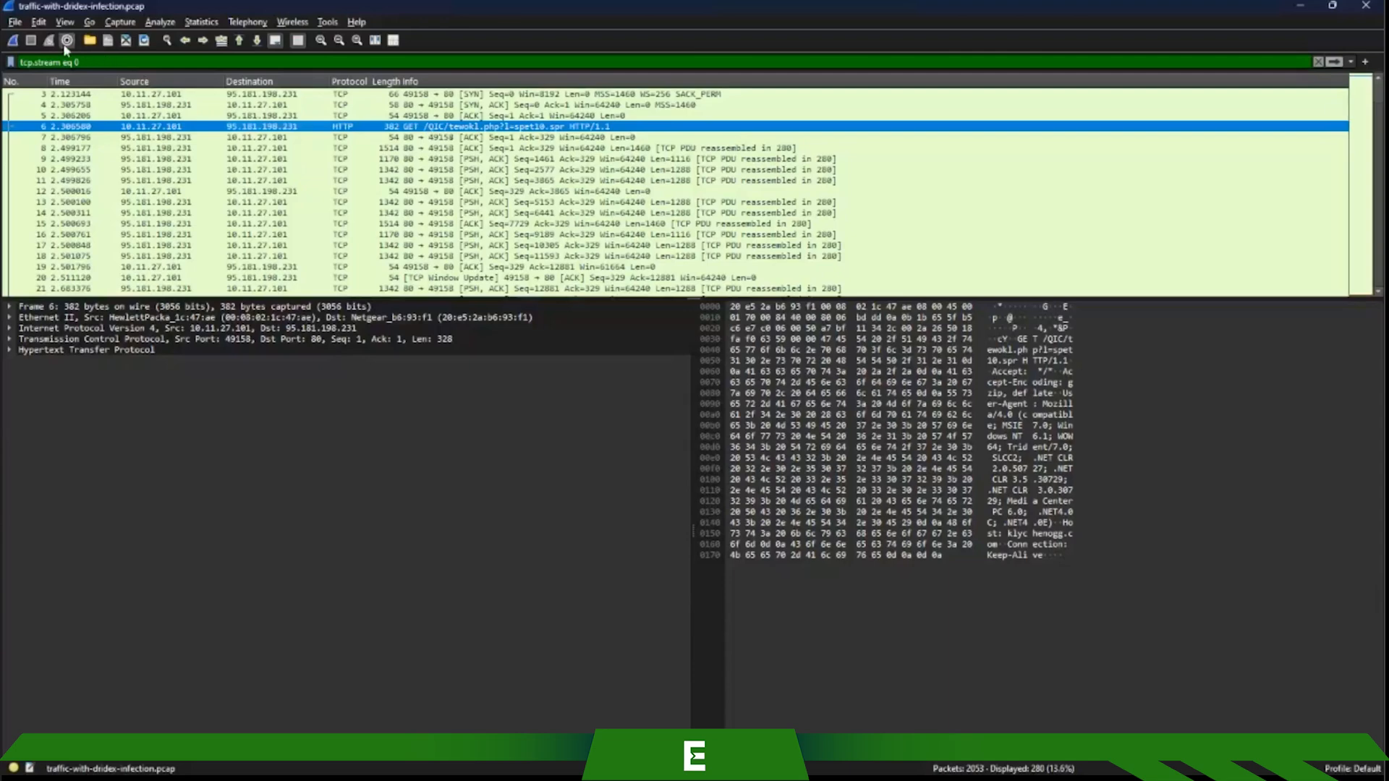
Open the HTTP object list for export and sort the objects by filename
left_click(18, 23)
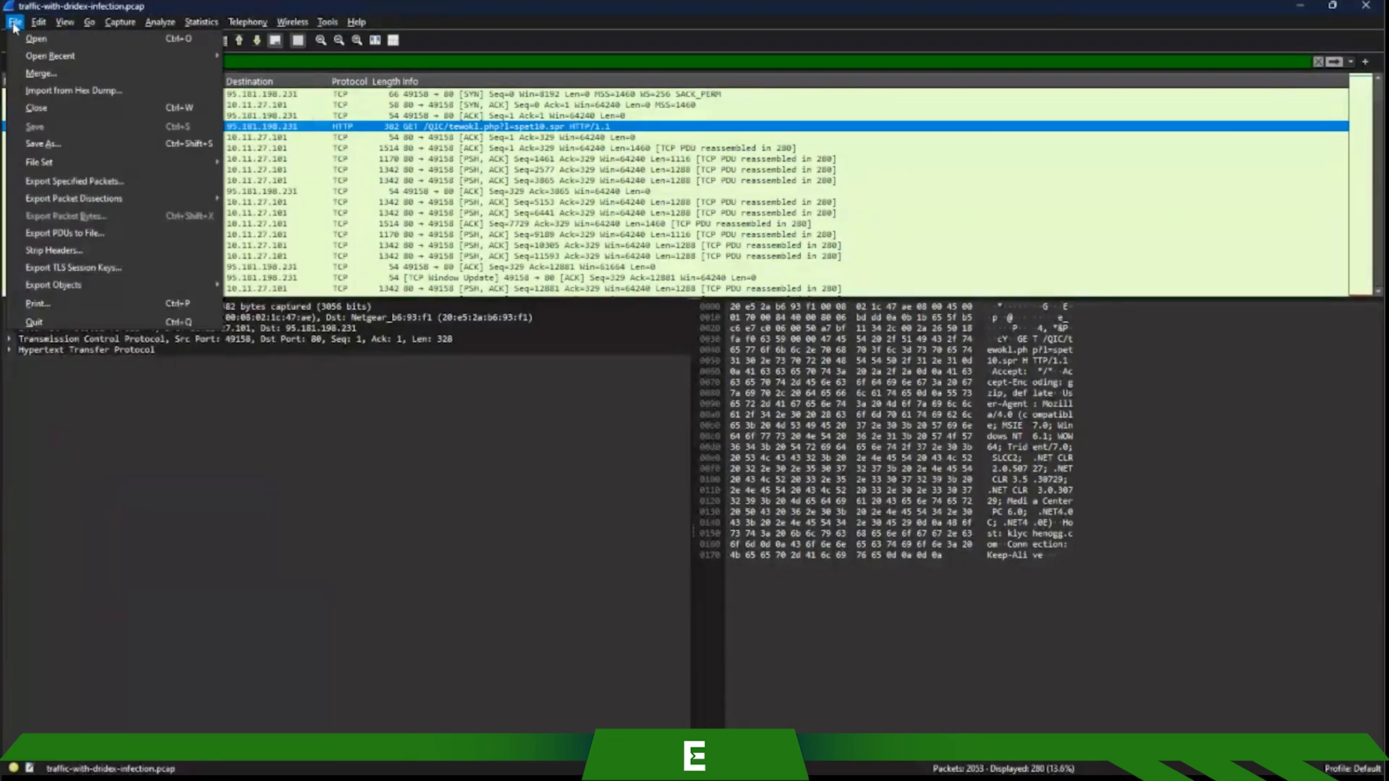
mouse_move(108, 283)
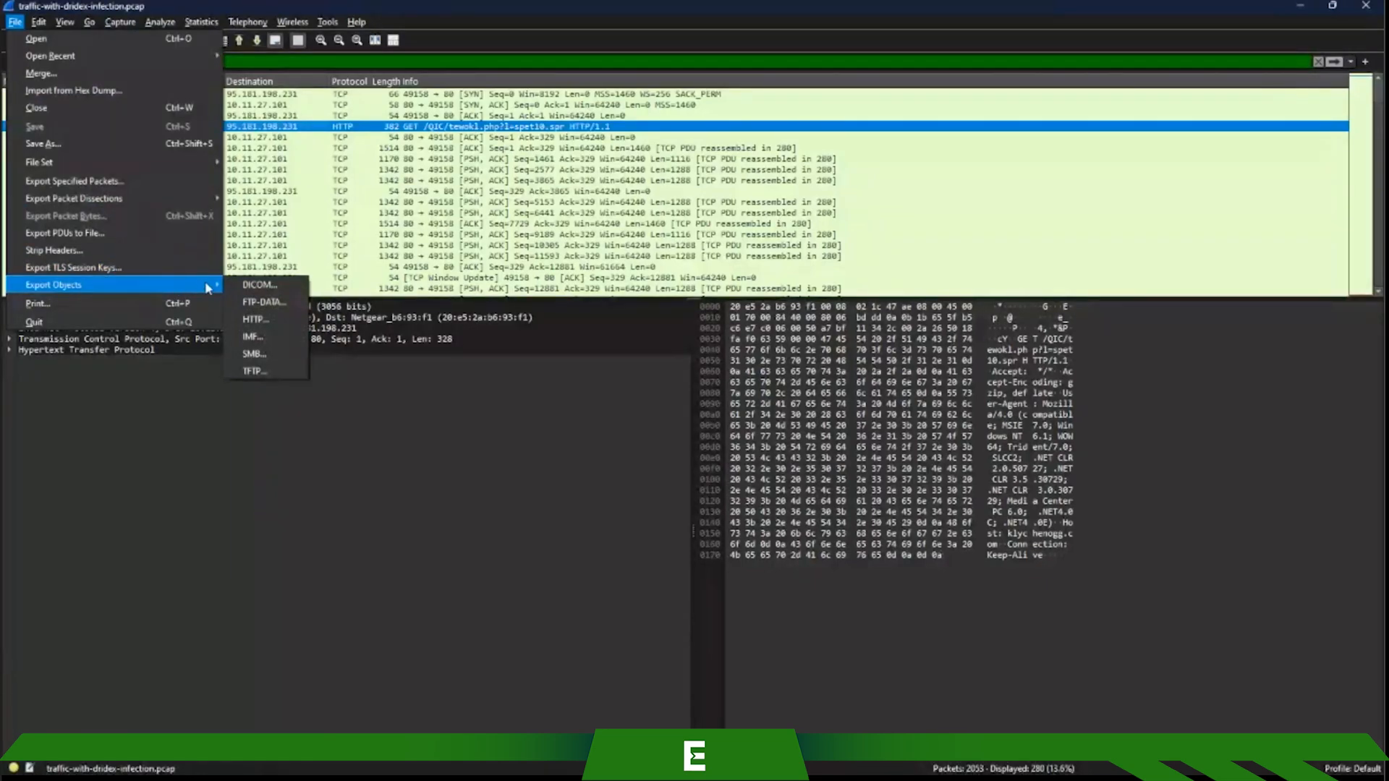
left_click(269, 319)
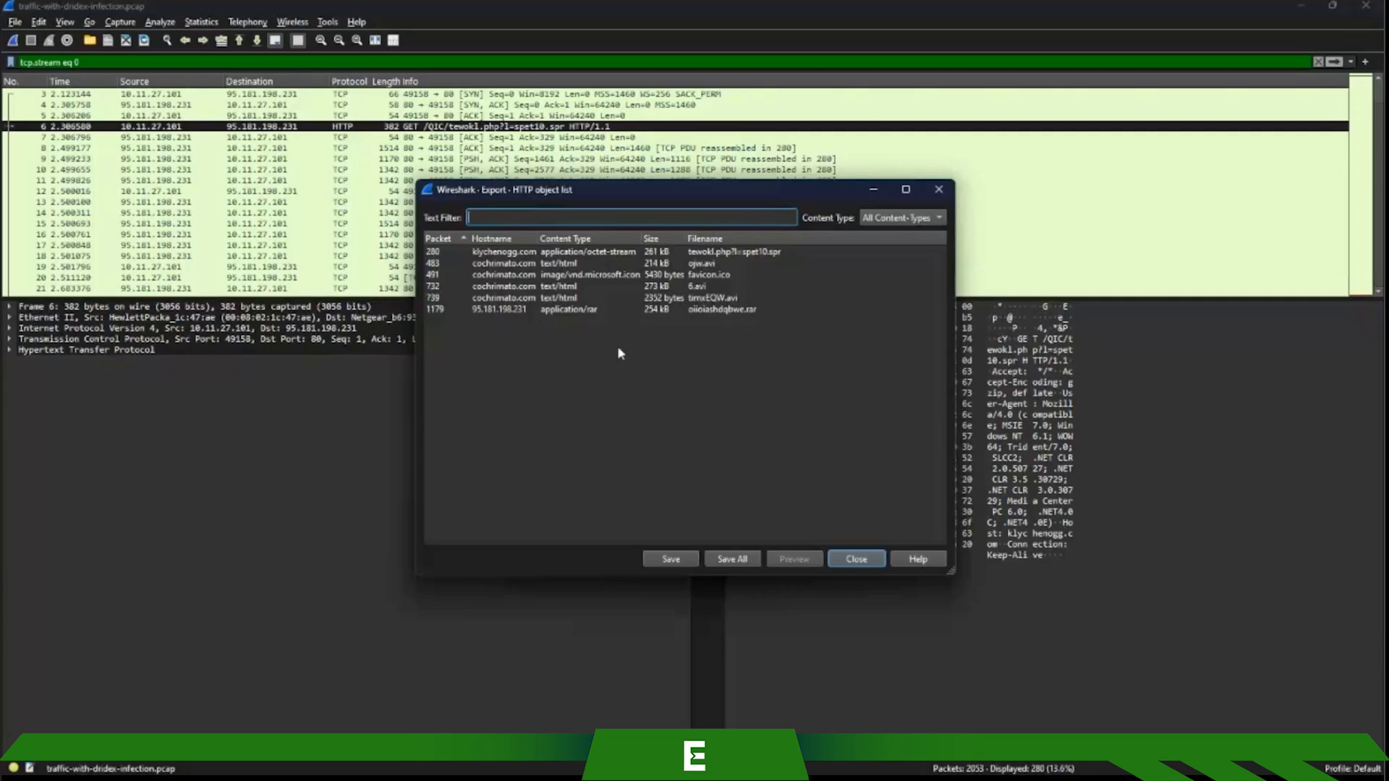
left_click(696, 239)
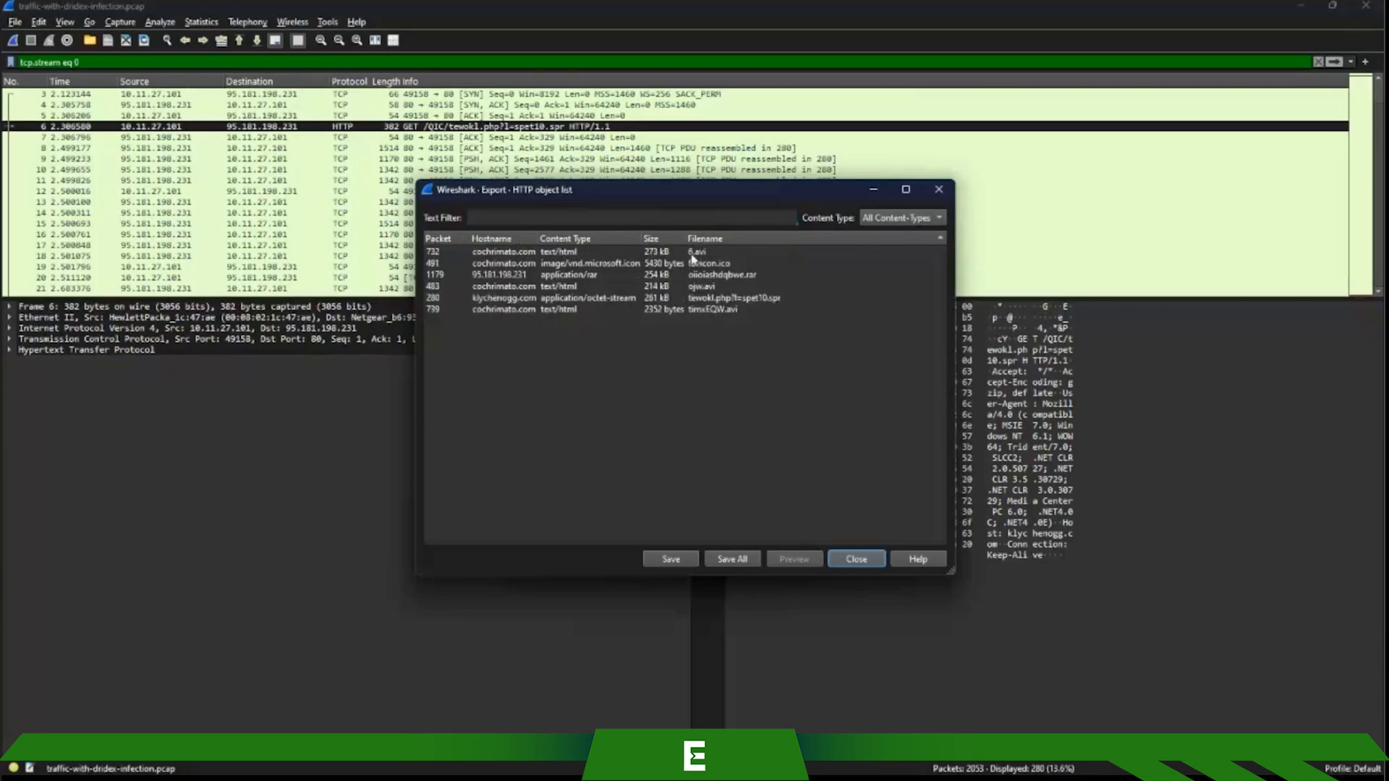
Inspect the application/octet-stream and application/rar objects, sort the list by packet number, and select the object of packet 483
left_click(499, 299)
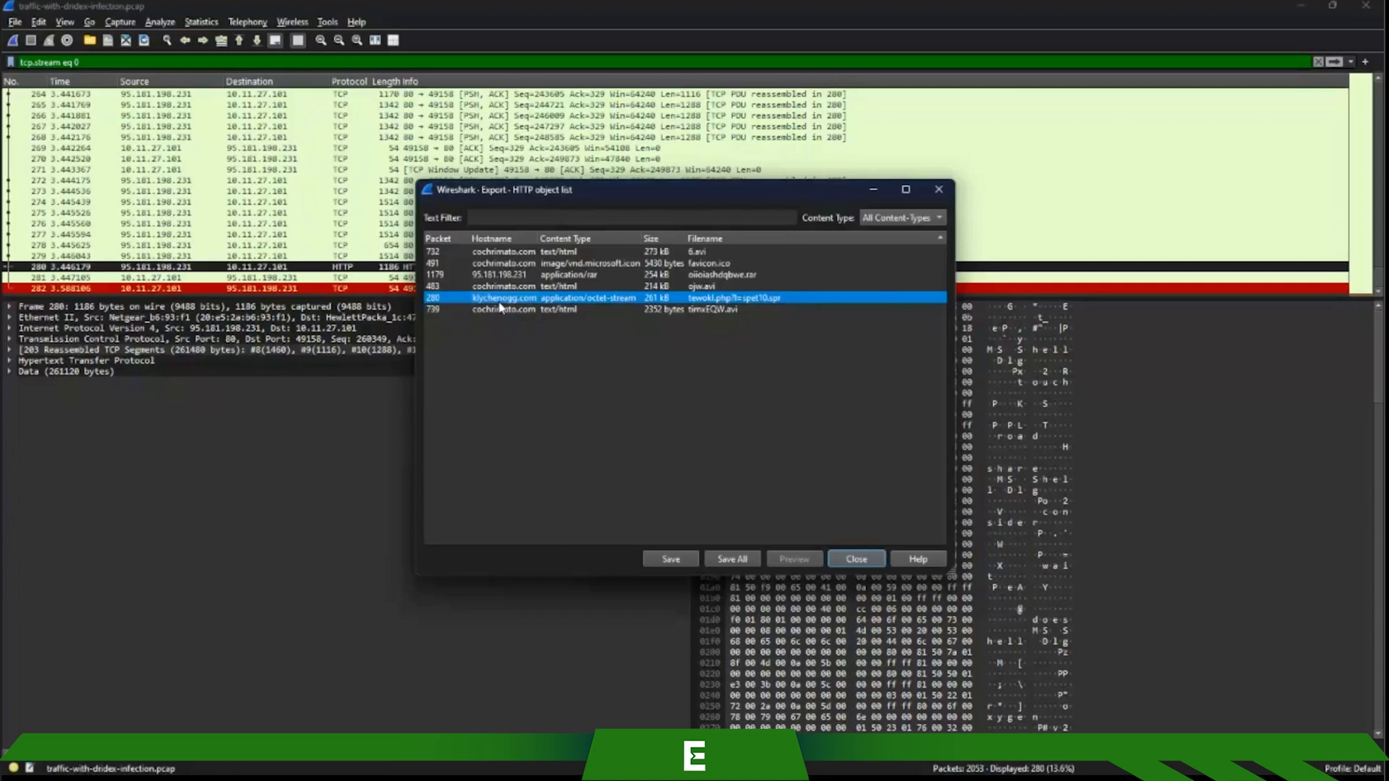
left_click(545, 277)
left_click(544, 298)
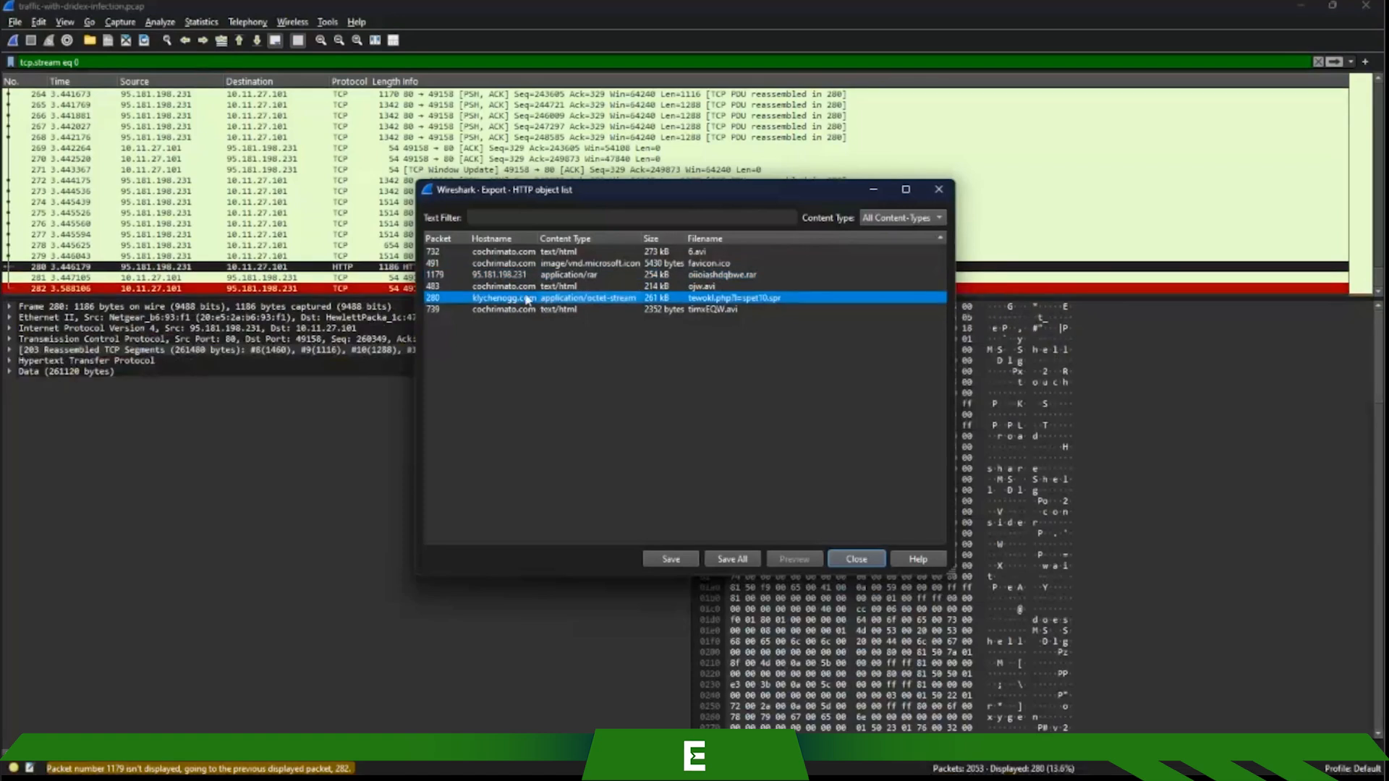
left_click(516, 276)
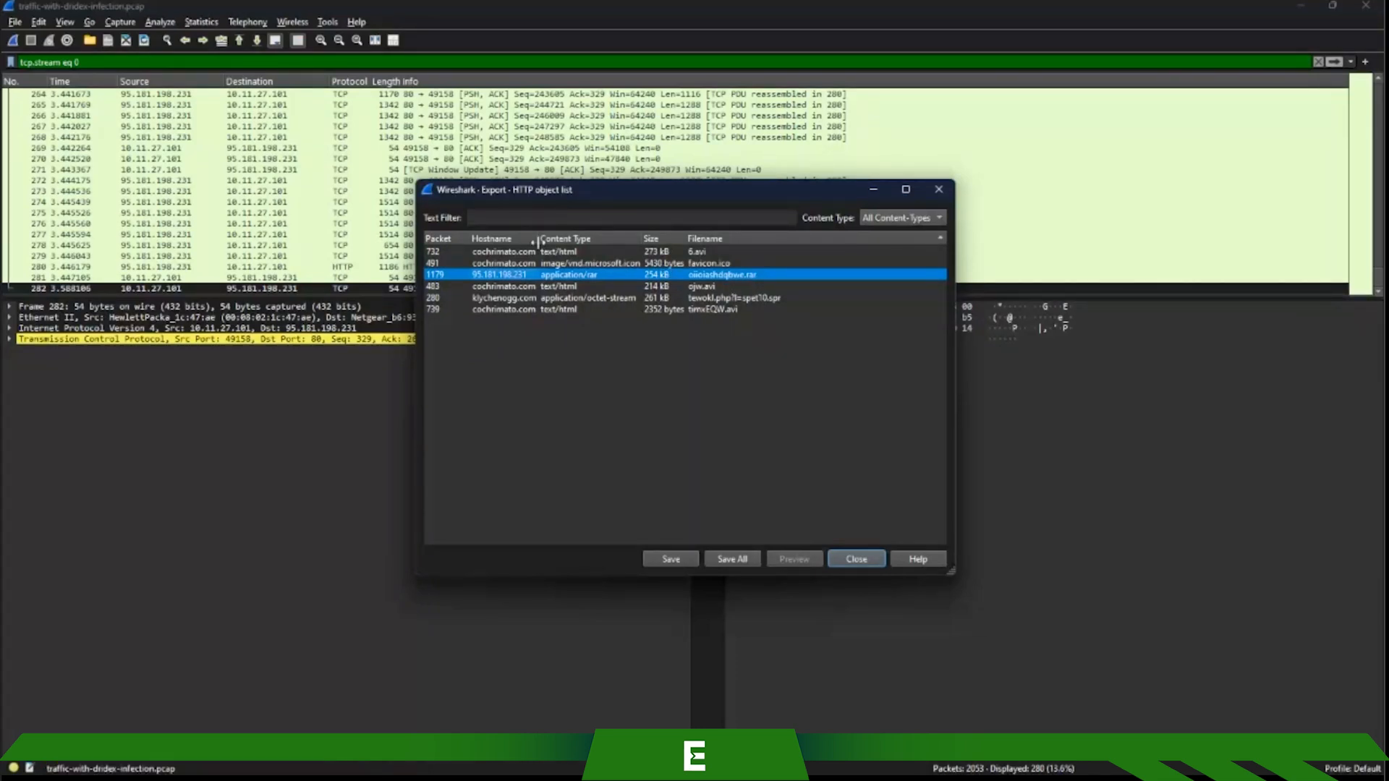
left_click(443, 240)
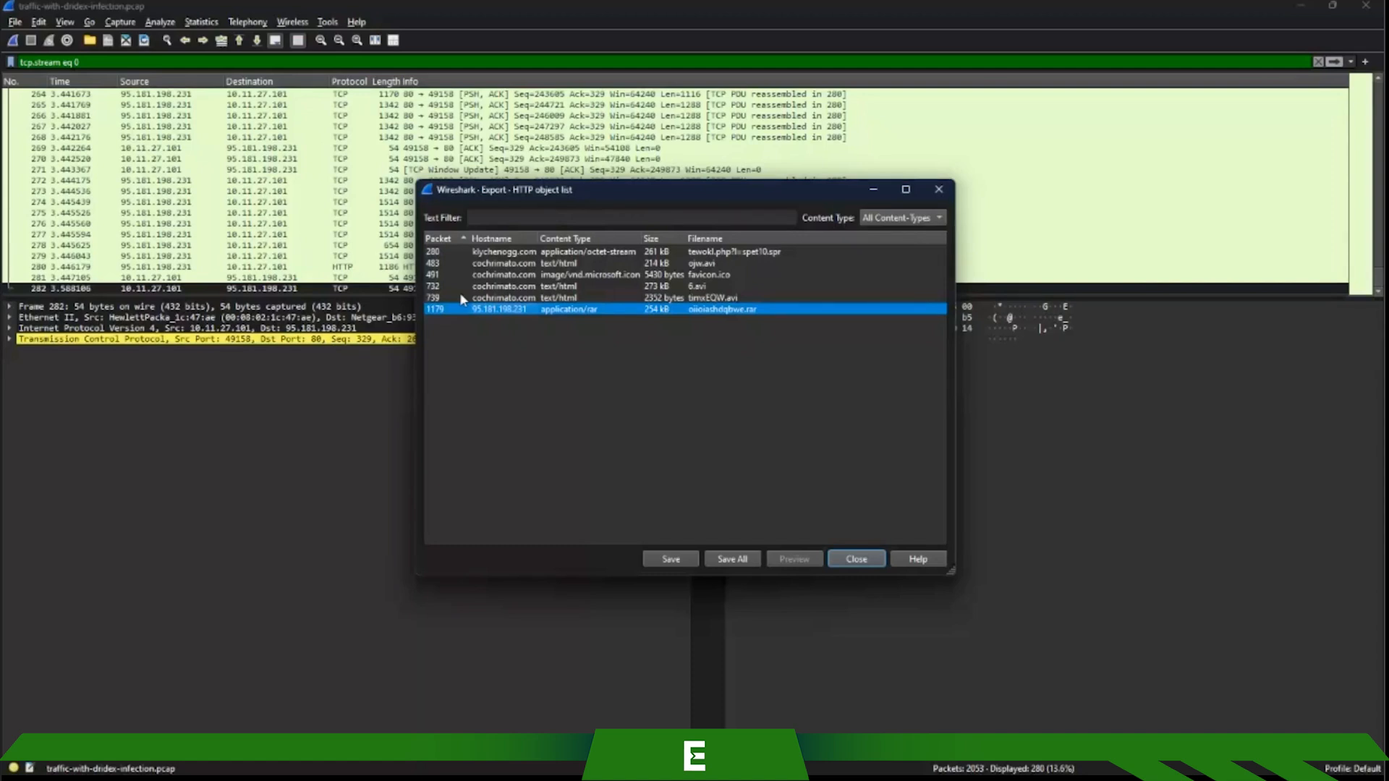
left_click(775, 262)
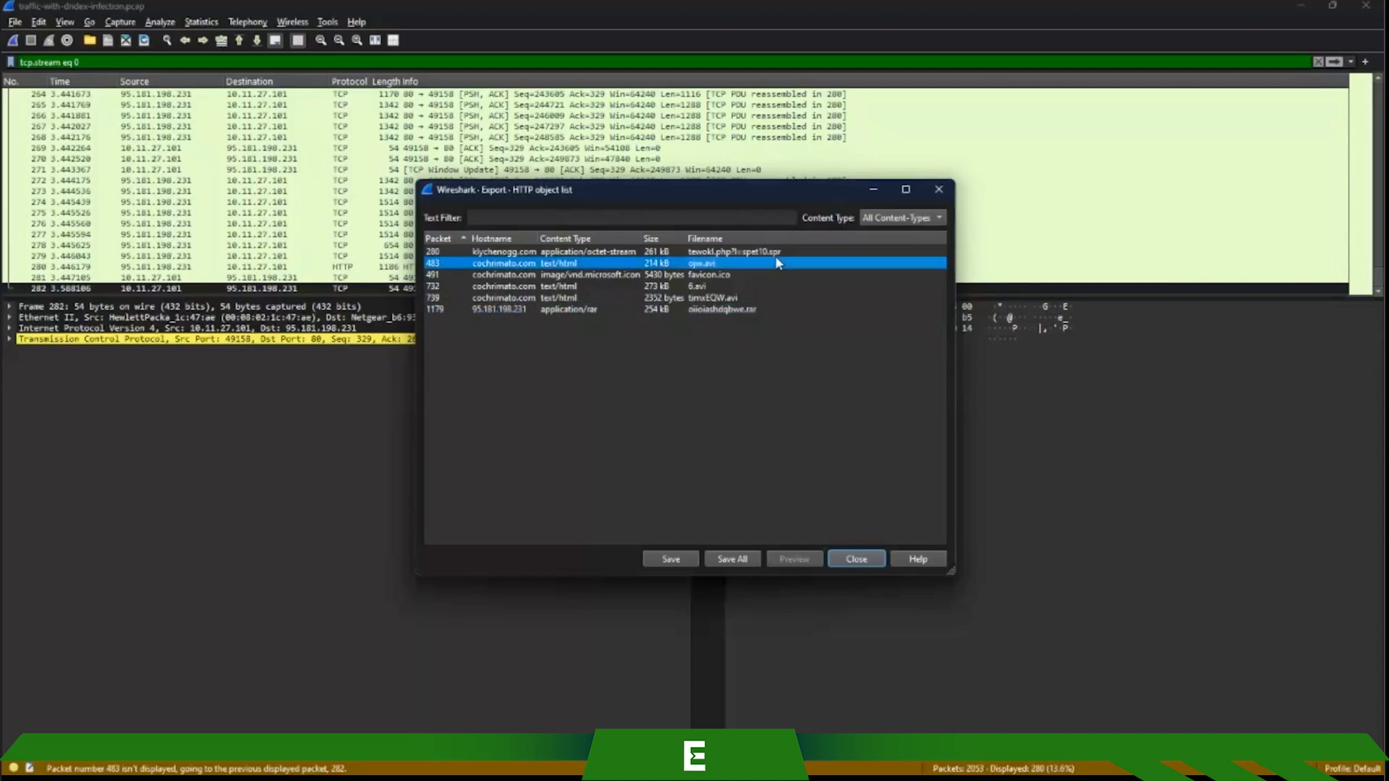
Compare the application/octet-stream object of packet 280 with the application/rar object of packet 1179, and close the HTTP object list
left_click(775, 252)
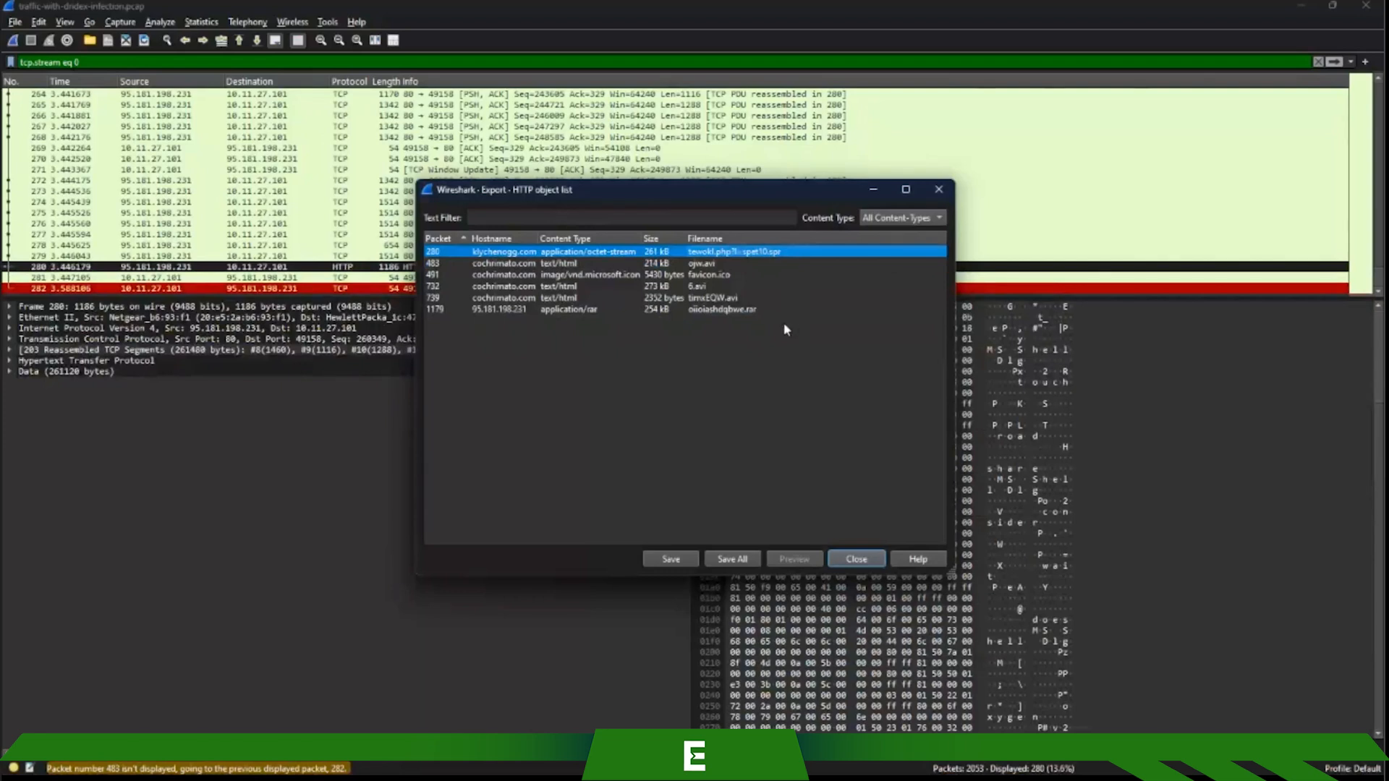
left_click(755, 309)
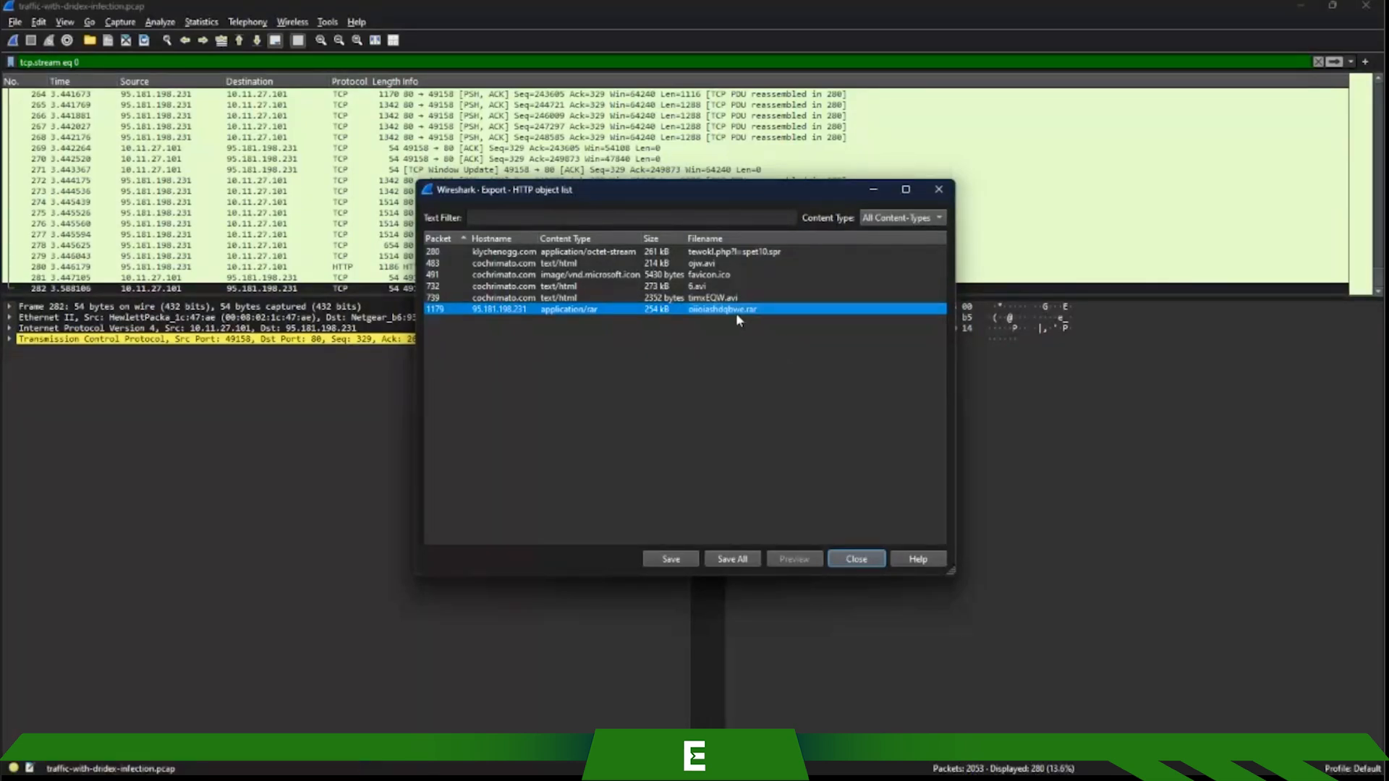
left_click(749, 253)
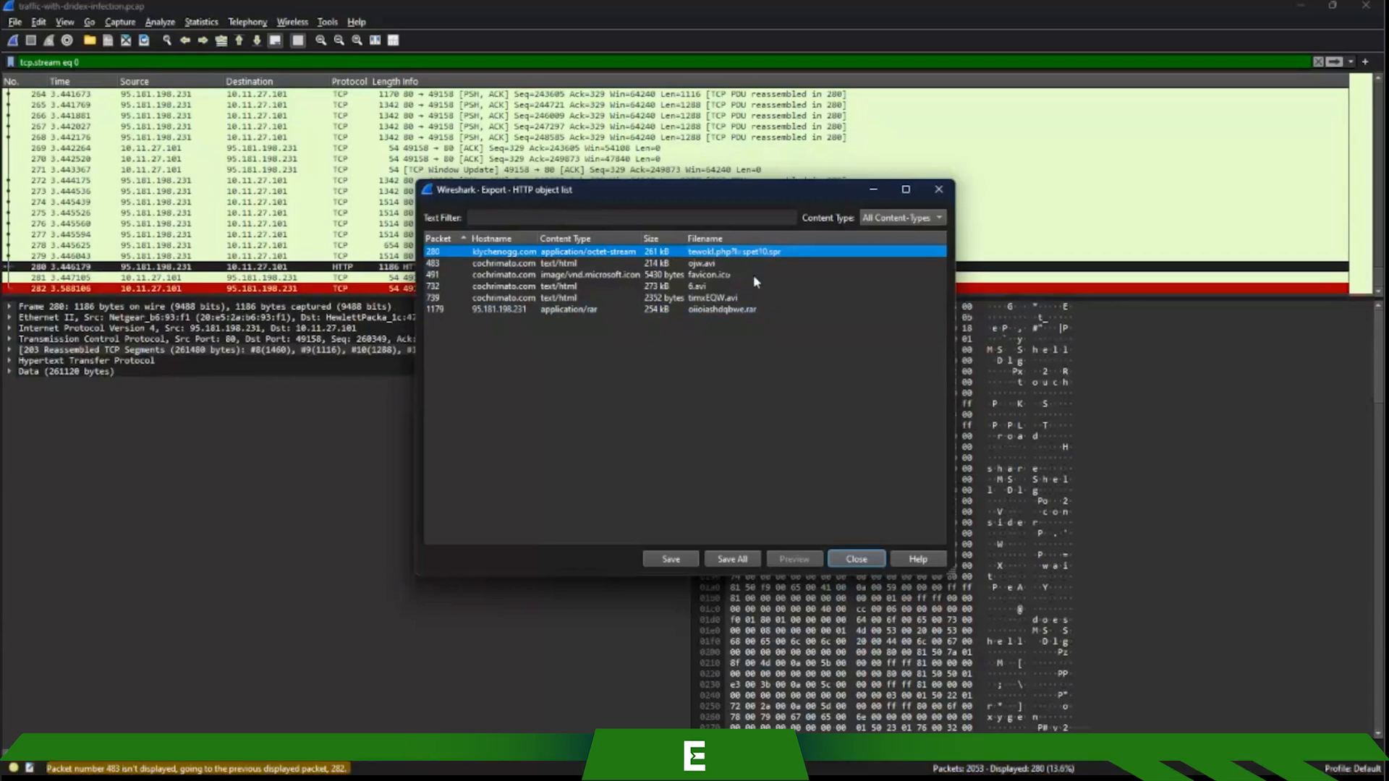
left_click(755, 308)
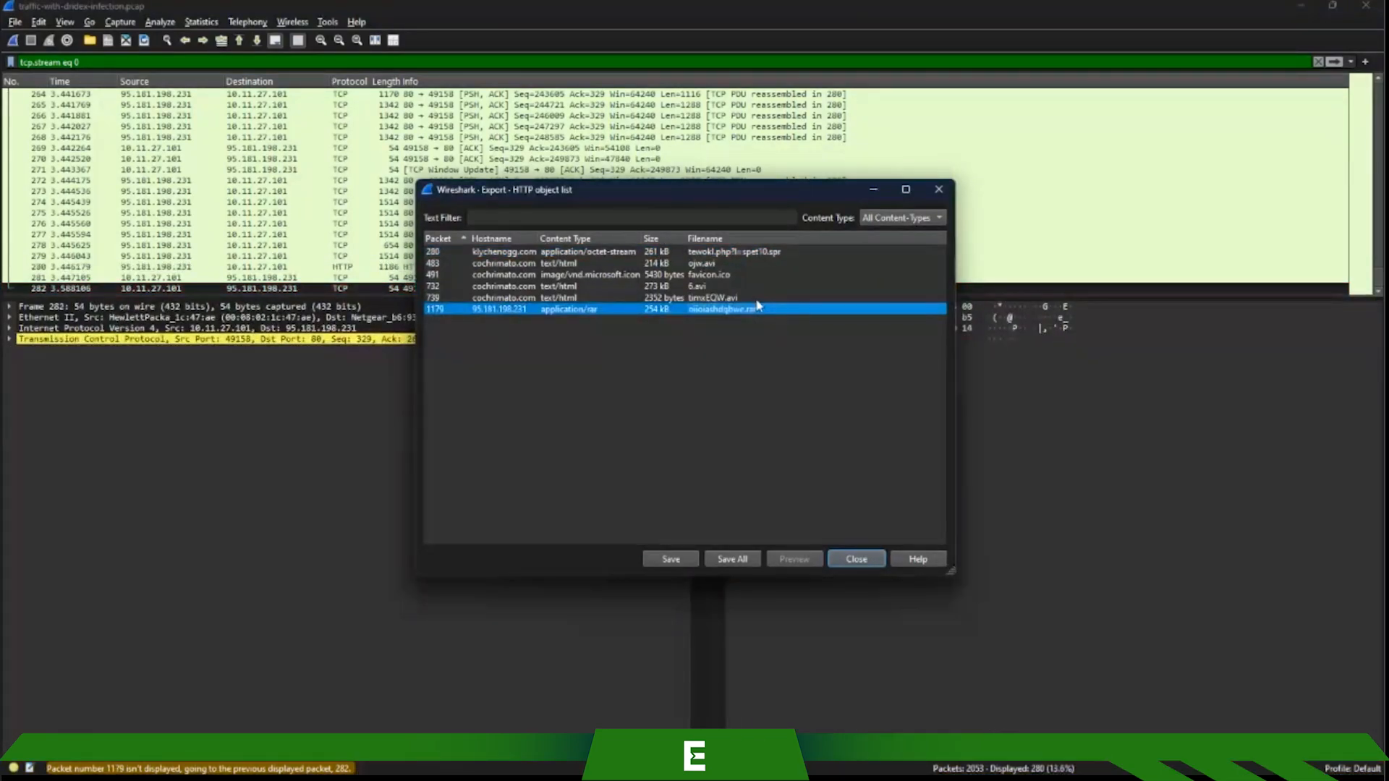
left_click(746, 253)
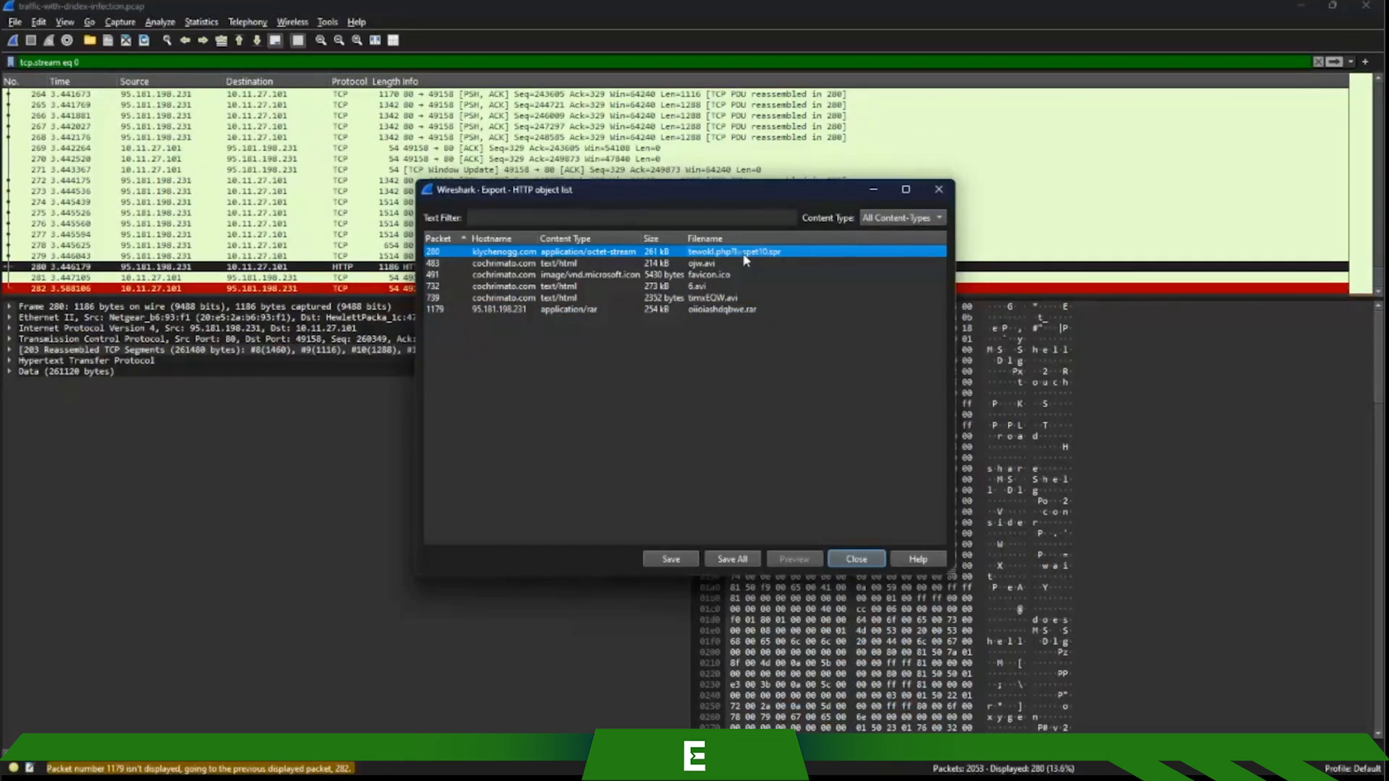
left_click(713, 311)
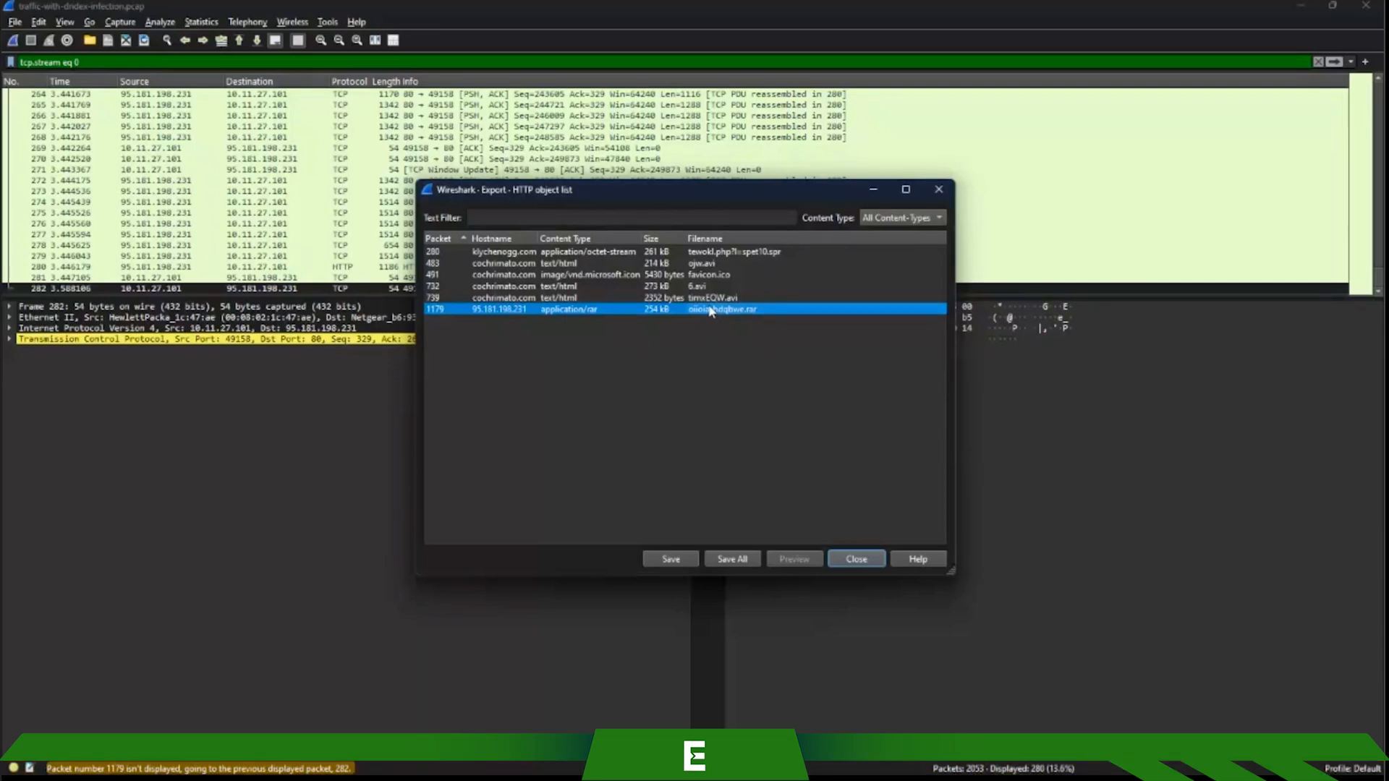
left_click(743, 253)
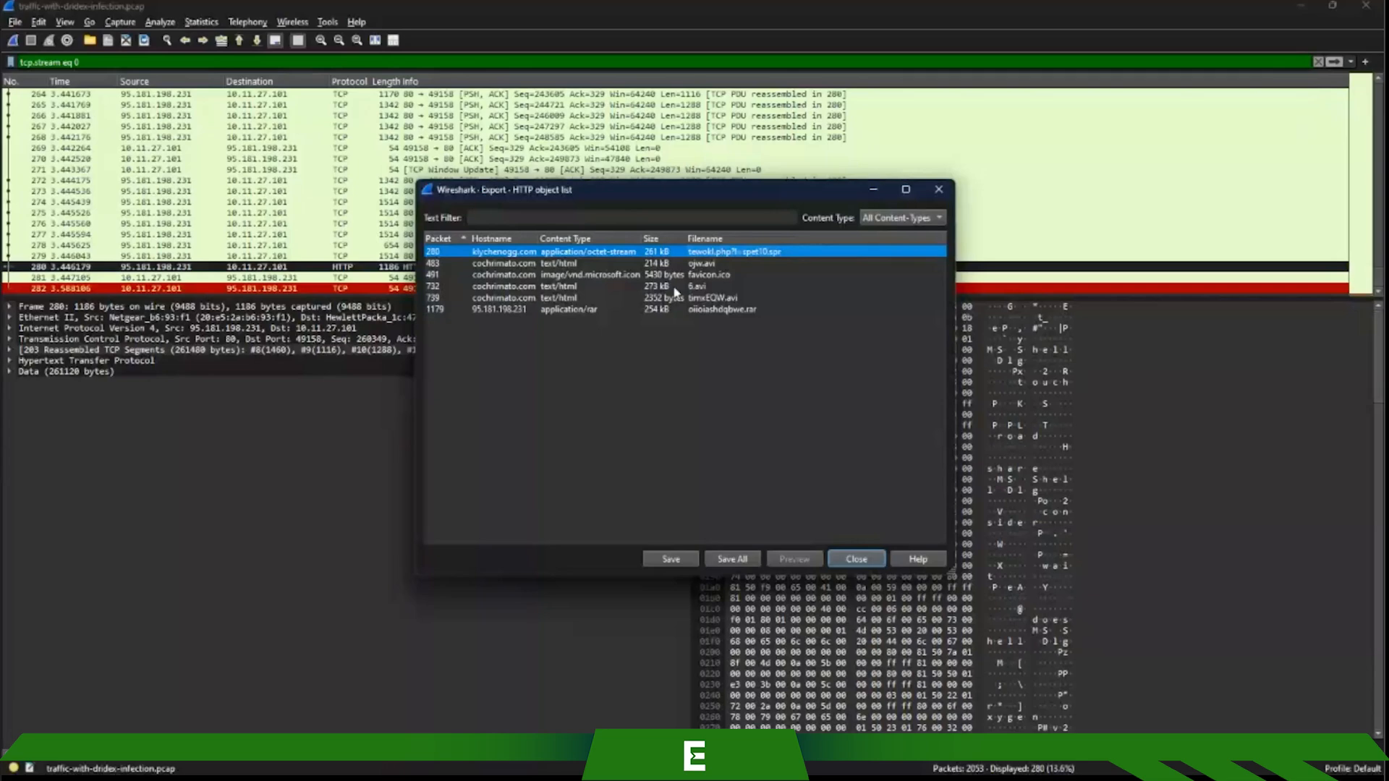
key("Escape")
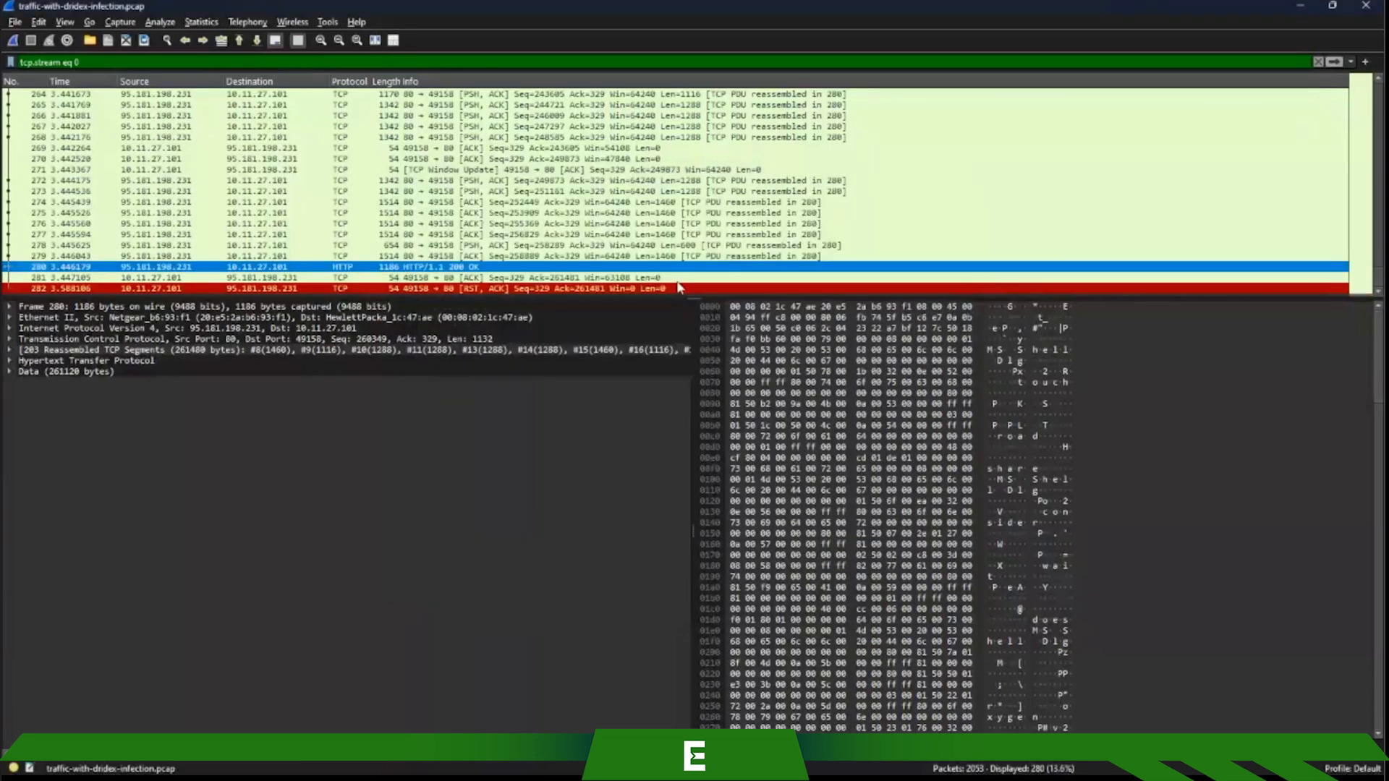
Open the endpoint statistics at the IPv4 addresses and clear the display filter so they cover the whole capture
left_click(162, 25)
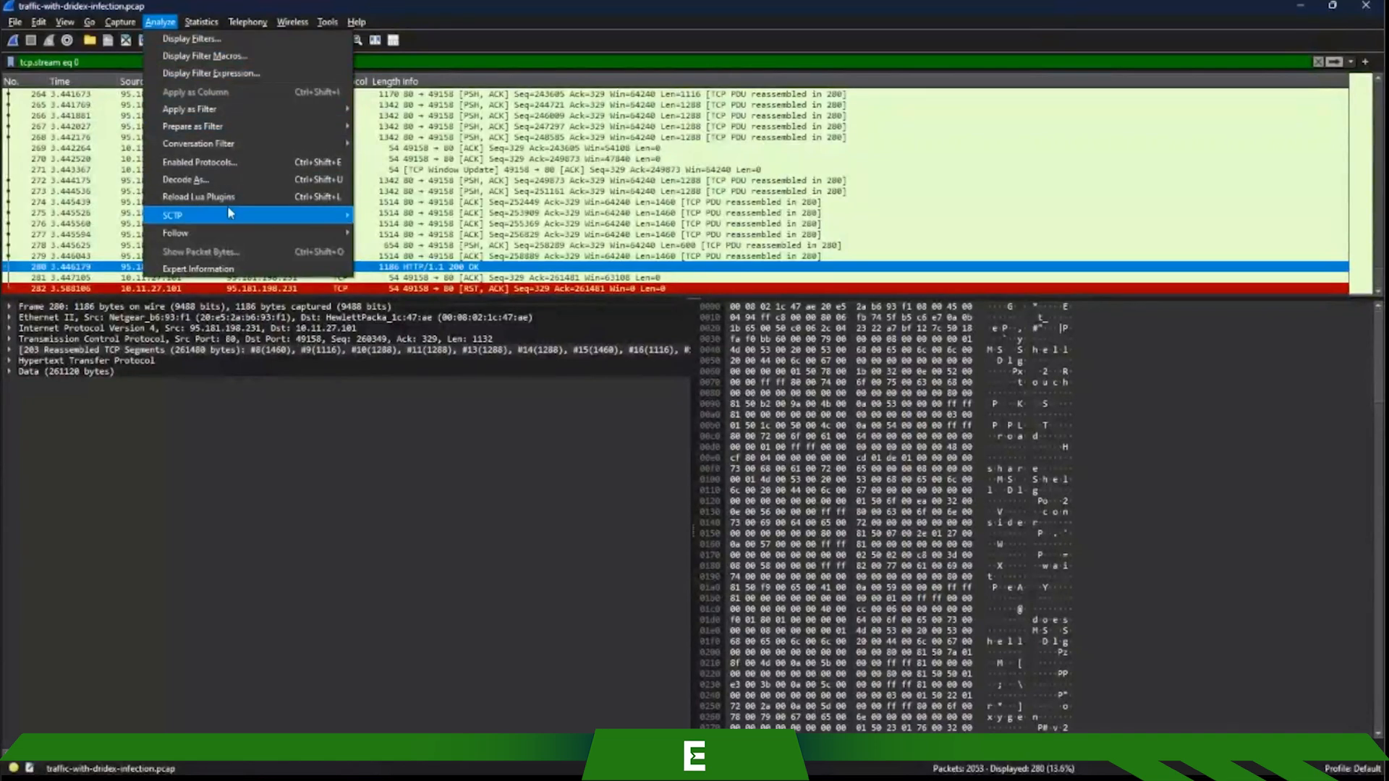
mouse_move(201, 23)
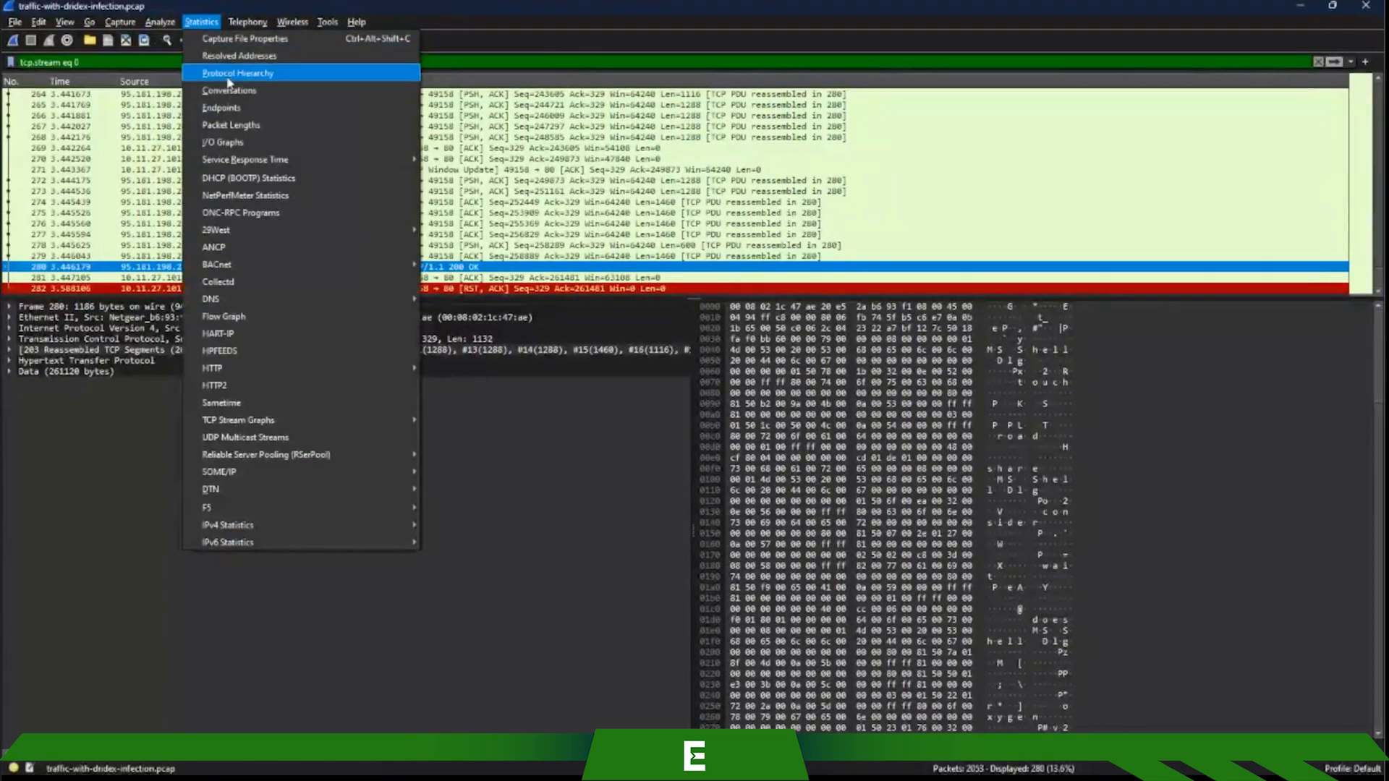
left_click(230, 107)
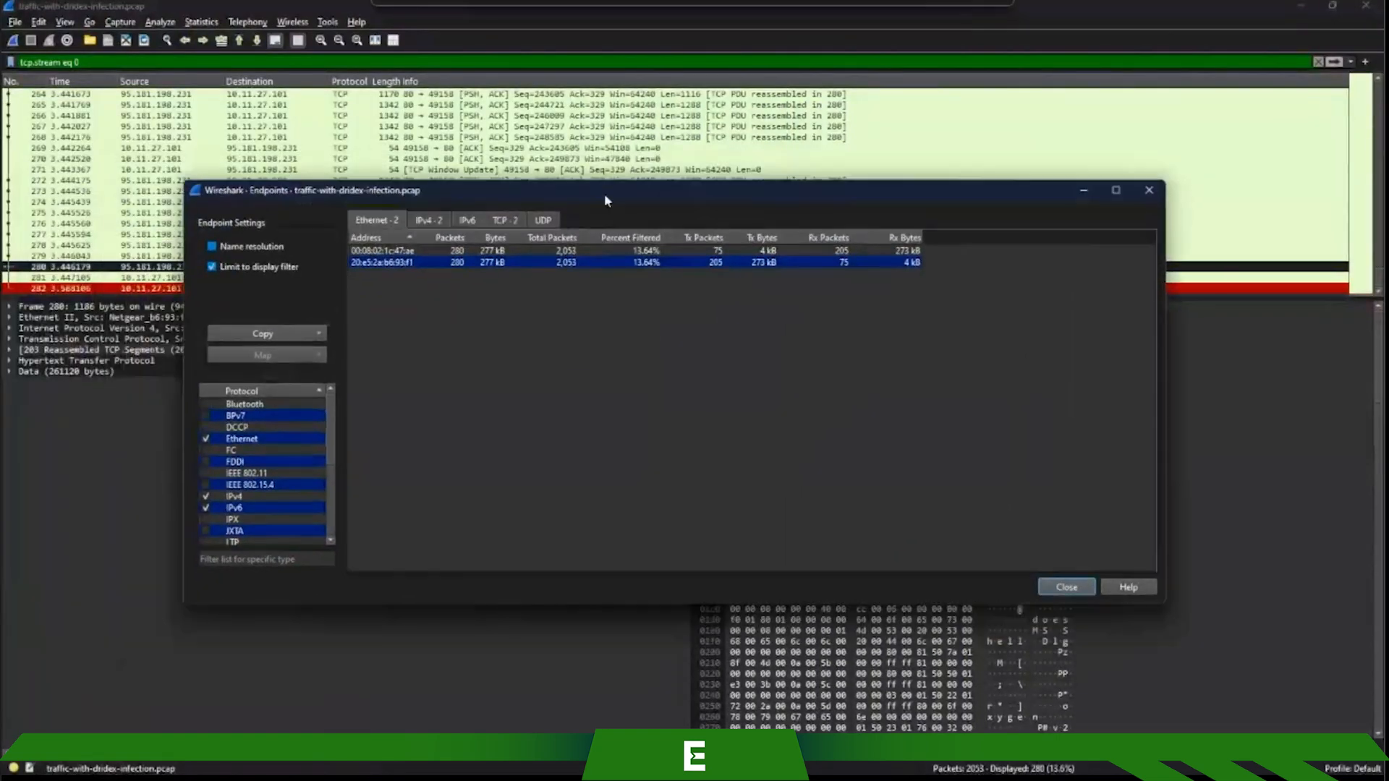
left_click(432, 221)
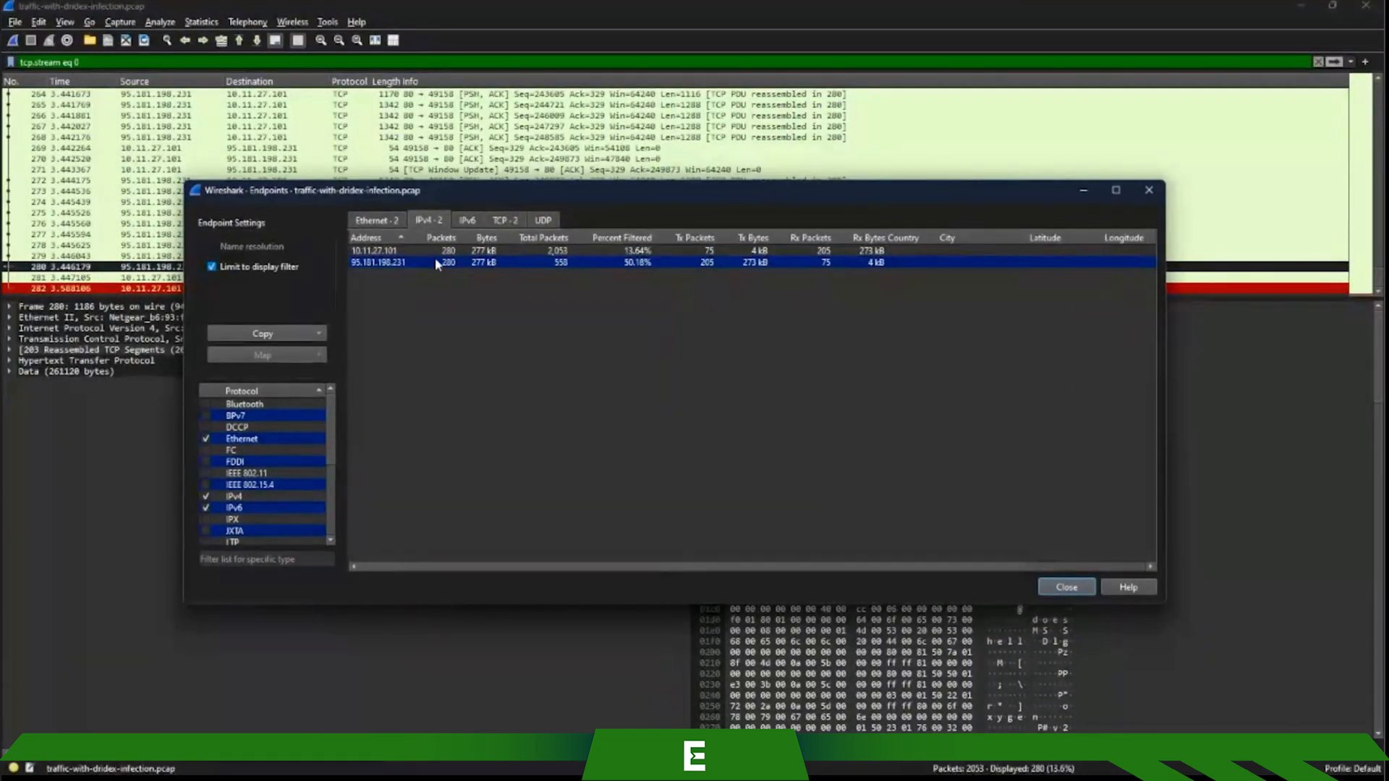
left_click(1147, 191)
left_click(1317, 63)
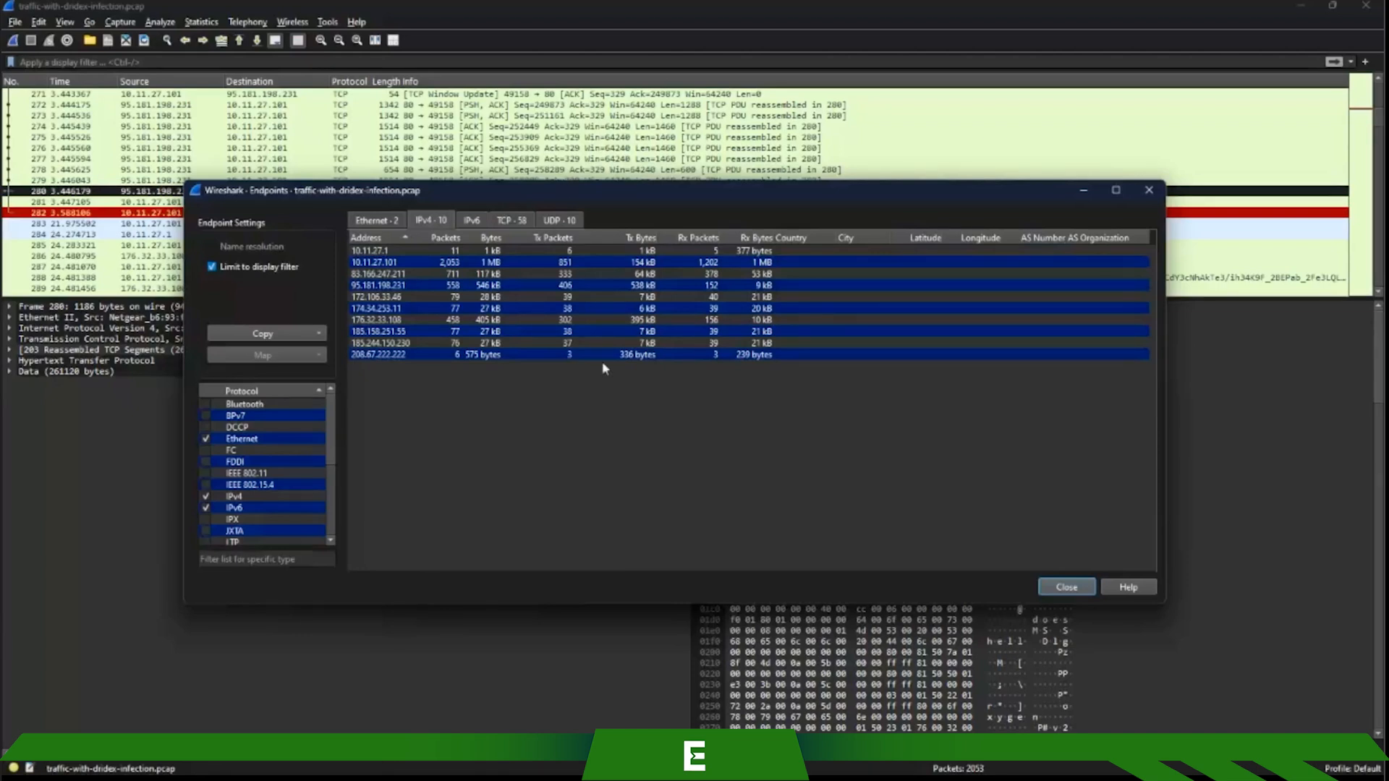
Select the IPv4 endpoint 10.11.27.101, view its options for applying it as a filter, and close the endpoint statistics
left_click(405, 262)
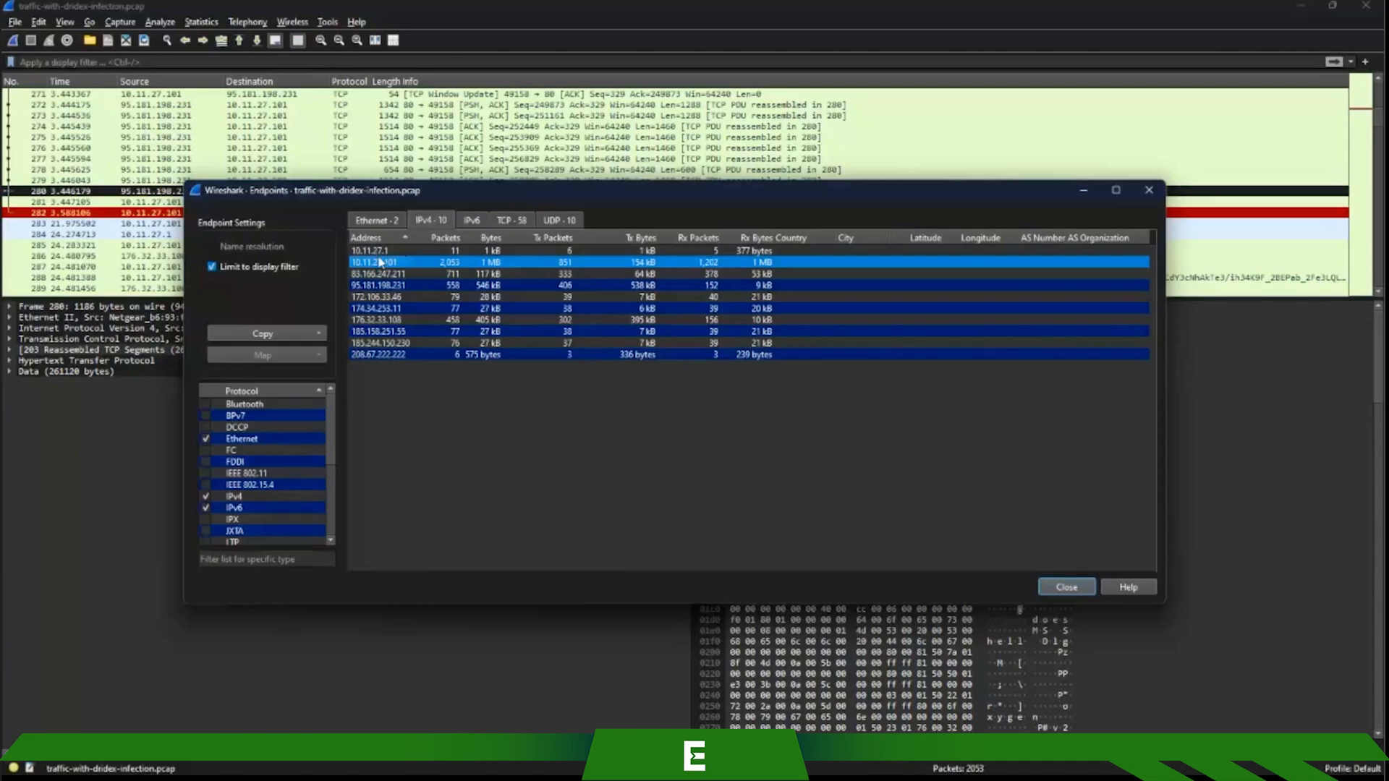
right_click(380, 262)
mouse_move(424, 250)
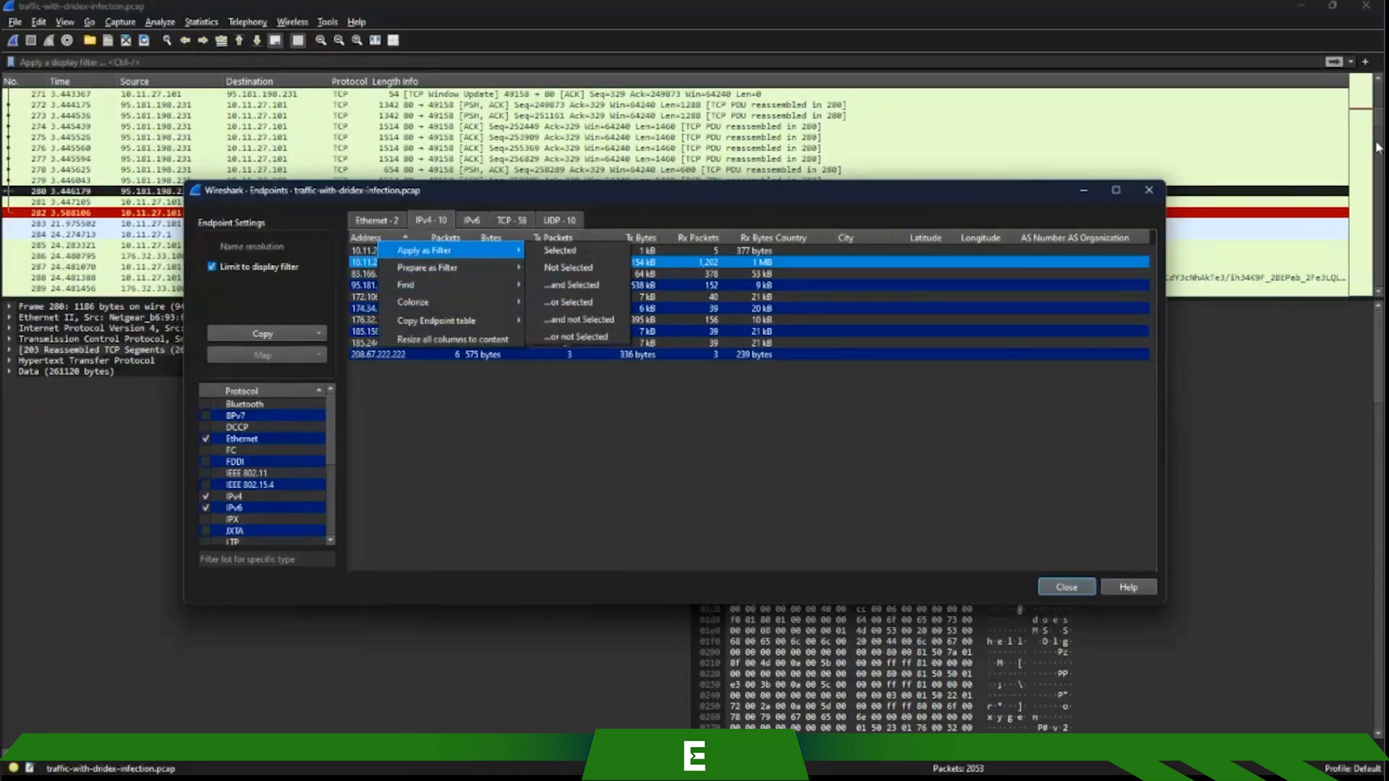
left_click(1150, 191)
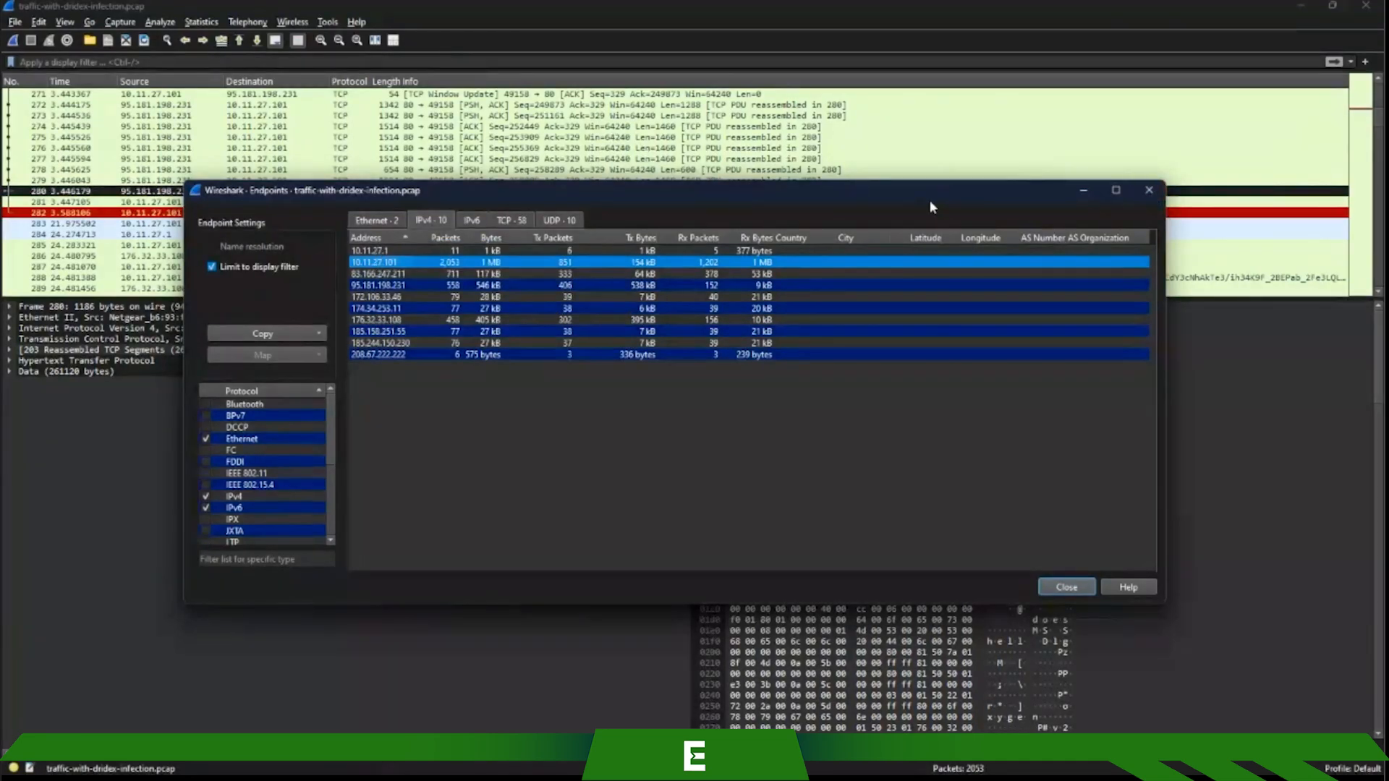
left_click(1150, 192)
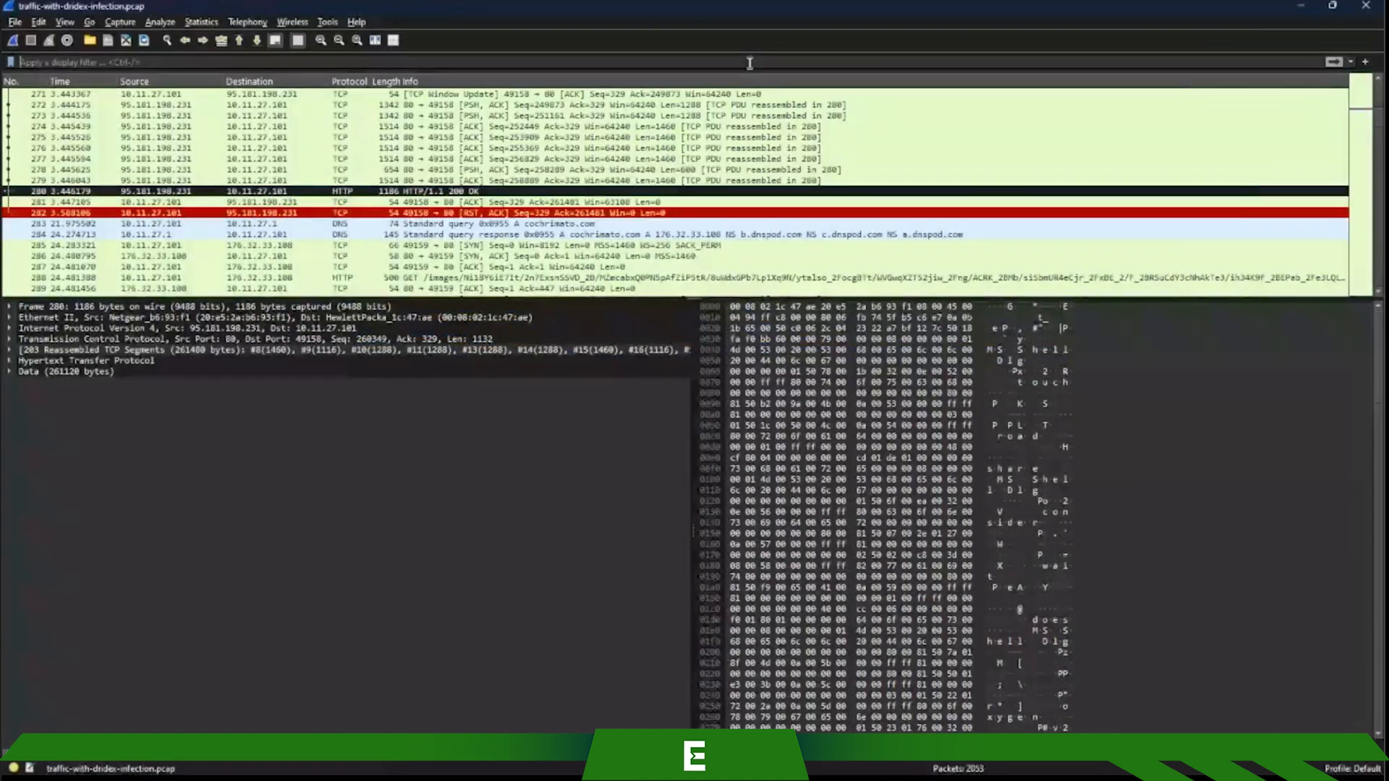
Filter the packet list with ip.addr == 10.11.27.101
left_click(748, 63)
type("ip")
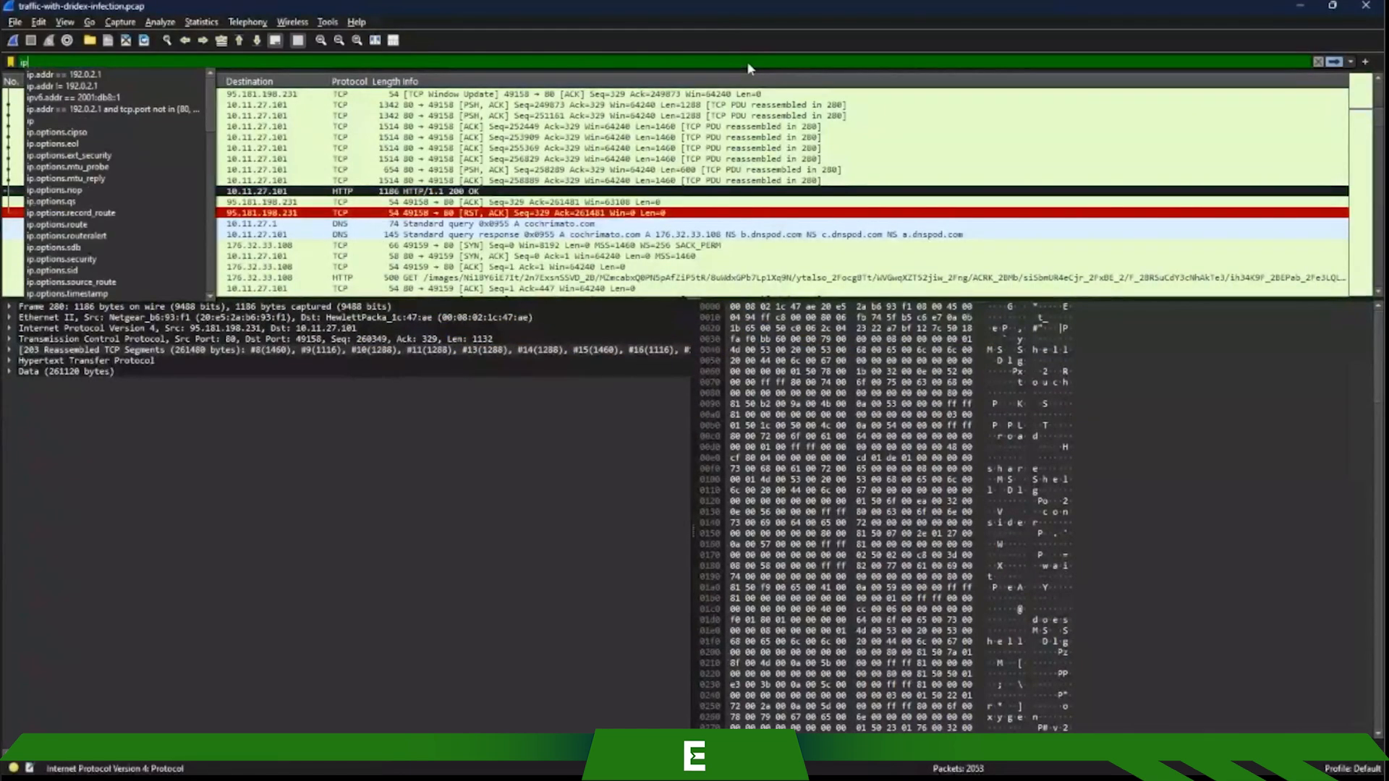
key("Down")
key("Return")
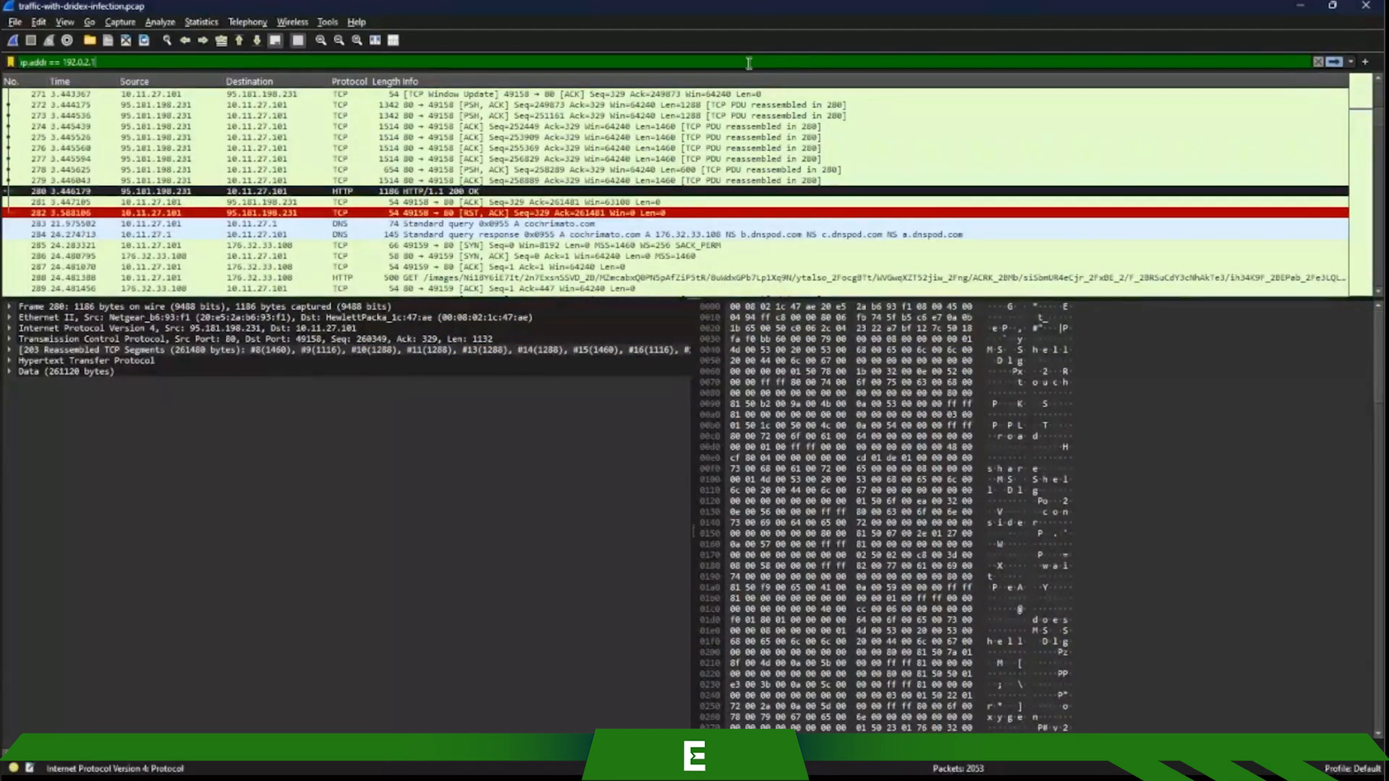
key("BackSpace")
key("BackSpace")
key("BackSpace")
key("BackSpace")
key("BackSpace")
key("BackSpace")
key("BackSpace")
key("BackSpace")
type("0.11.")
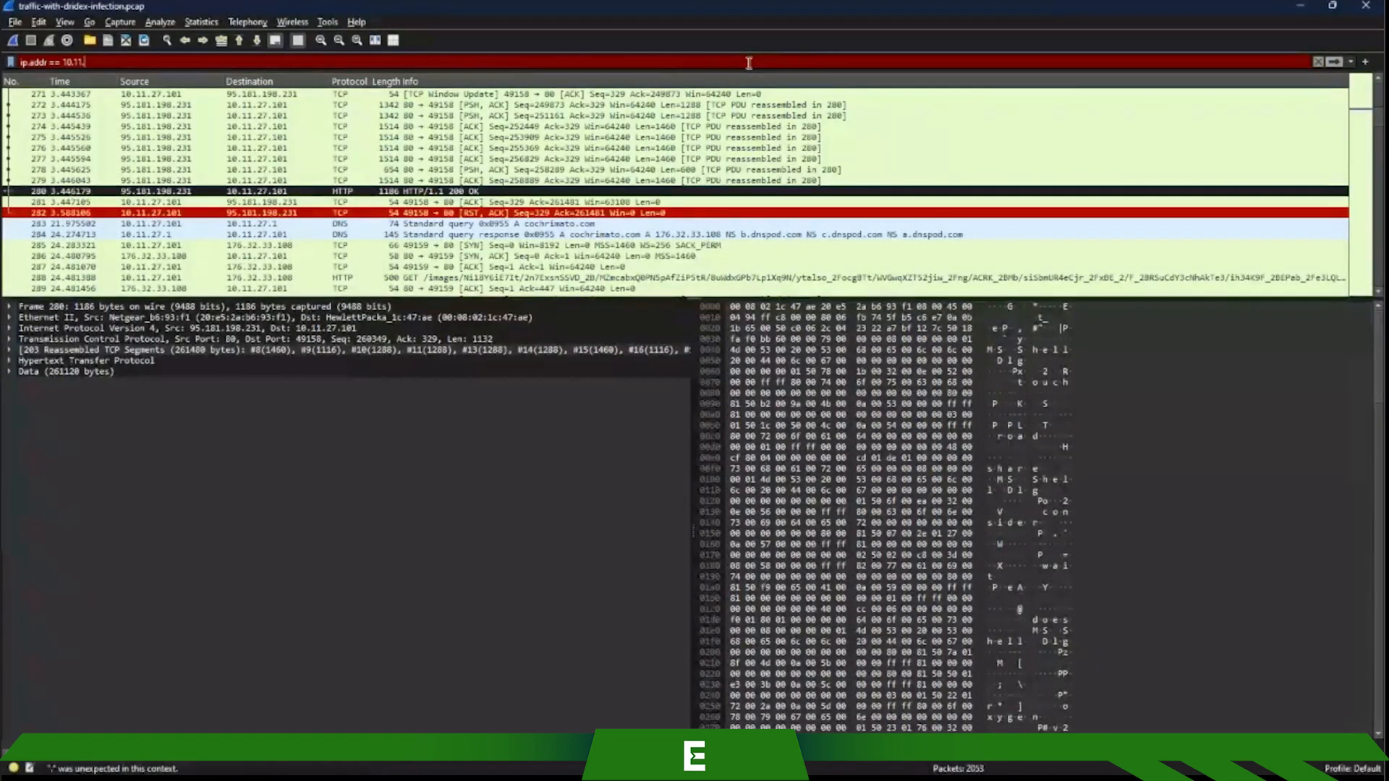
type("27.101")
key("Return")
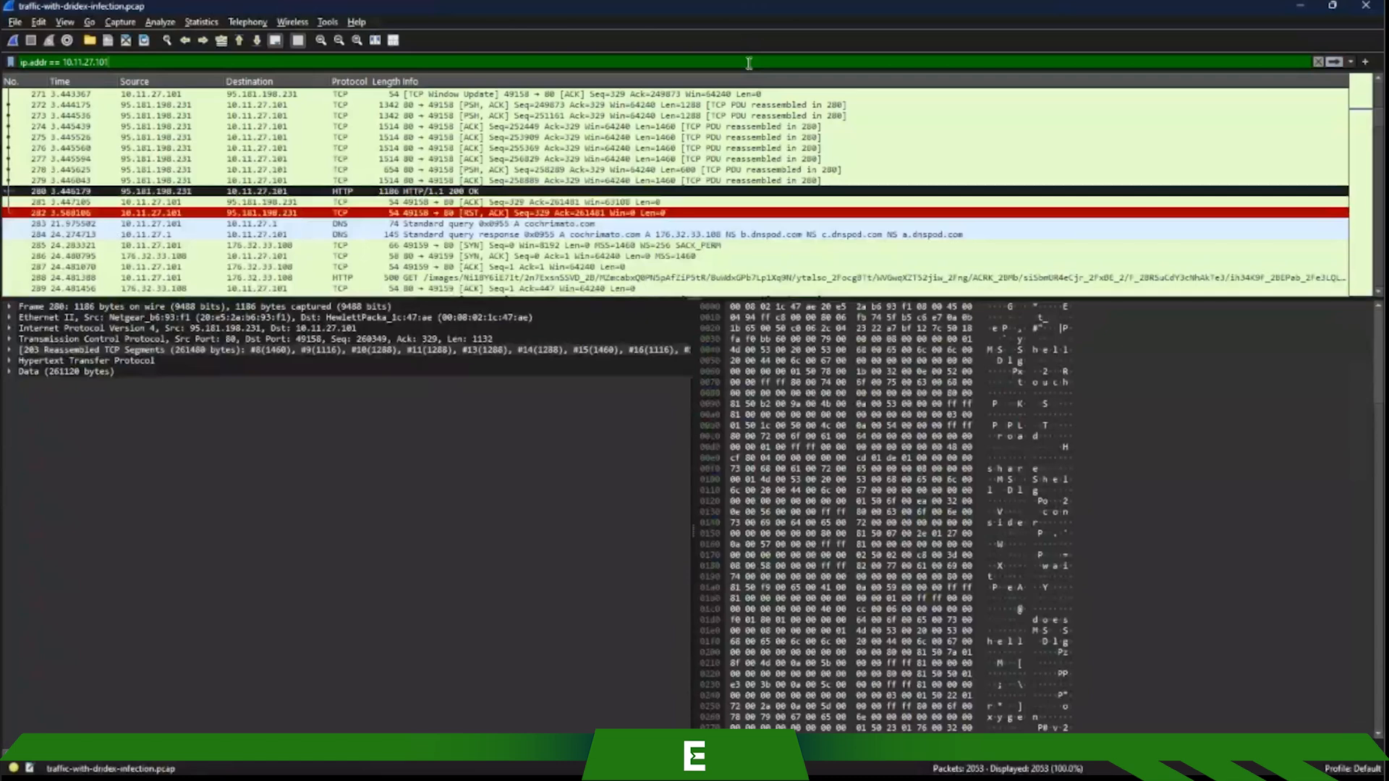
Look through the filtered packets around the first HTTP download and select packet 280, the HTTP 200 OK response
scroll(548, 168, "down", 5)
scroll(531, 207, "up", 5)
scroll(531, 207, "up", 4)
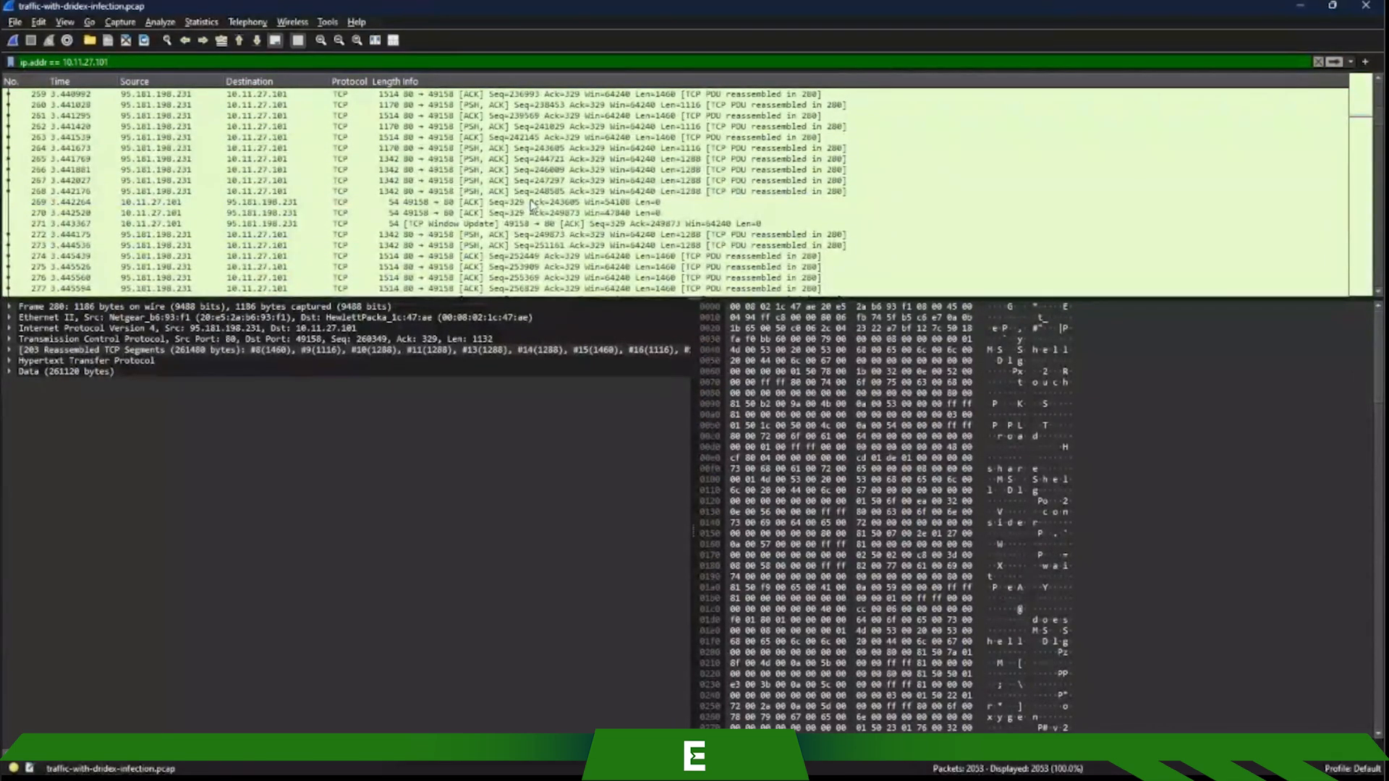
scroll(532, 207, "down", 3)
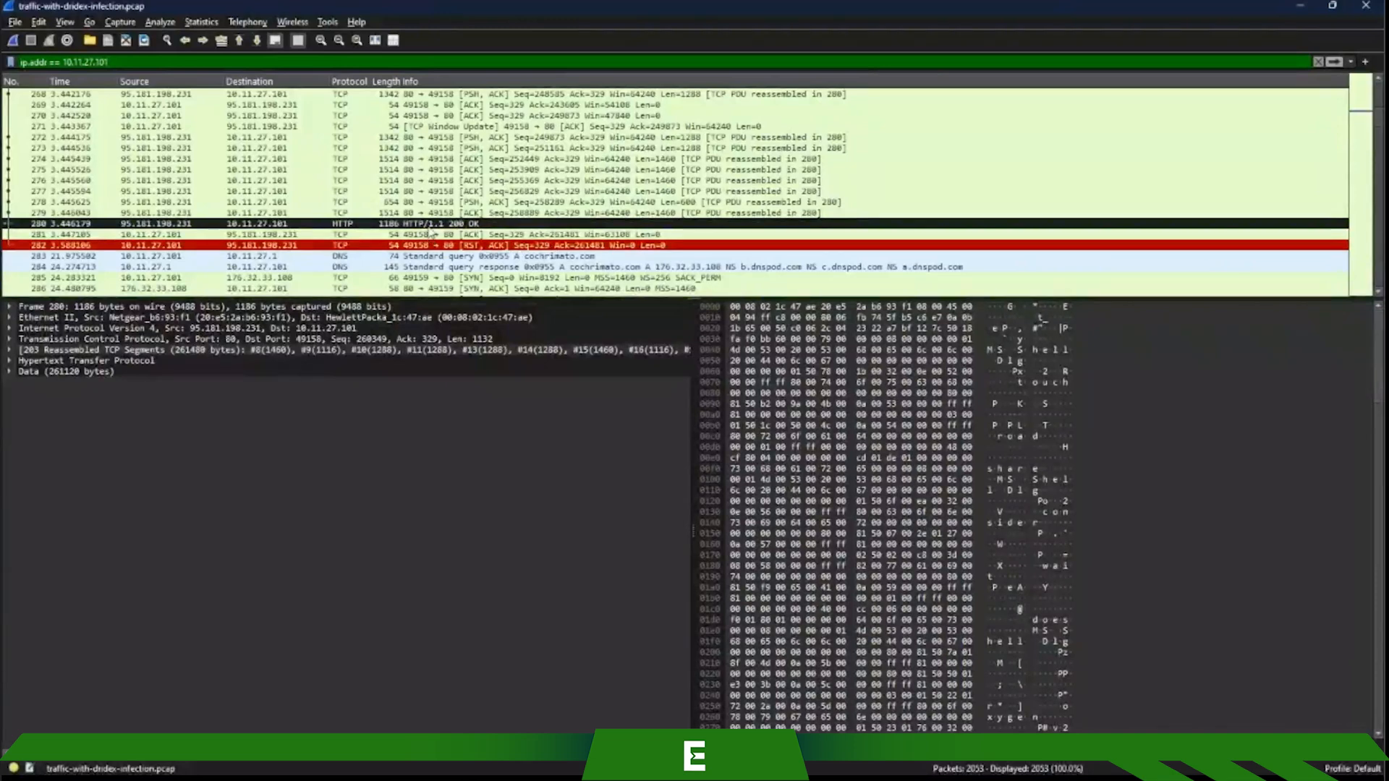
left_click(432, 234)
left_click(196, 225)
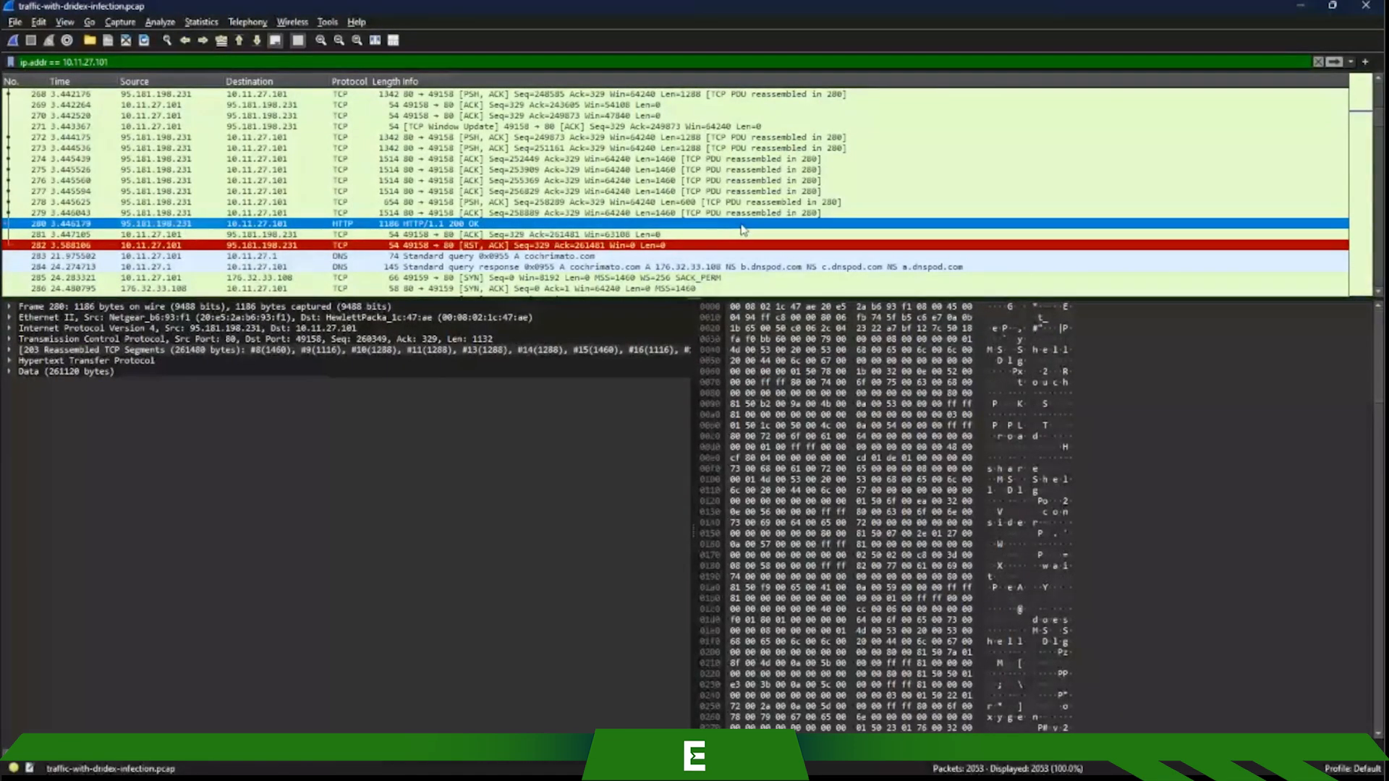
Select packet 288, the HTTP GET request to 176.32.33.108, and expand its Hypertext Transfer Protocol details
scroll(742, 230, "down", 3)
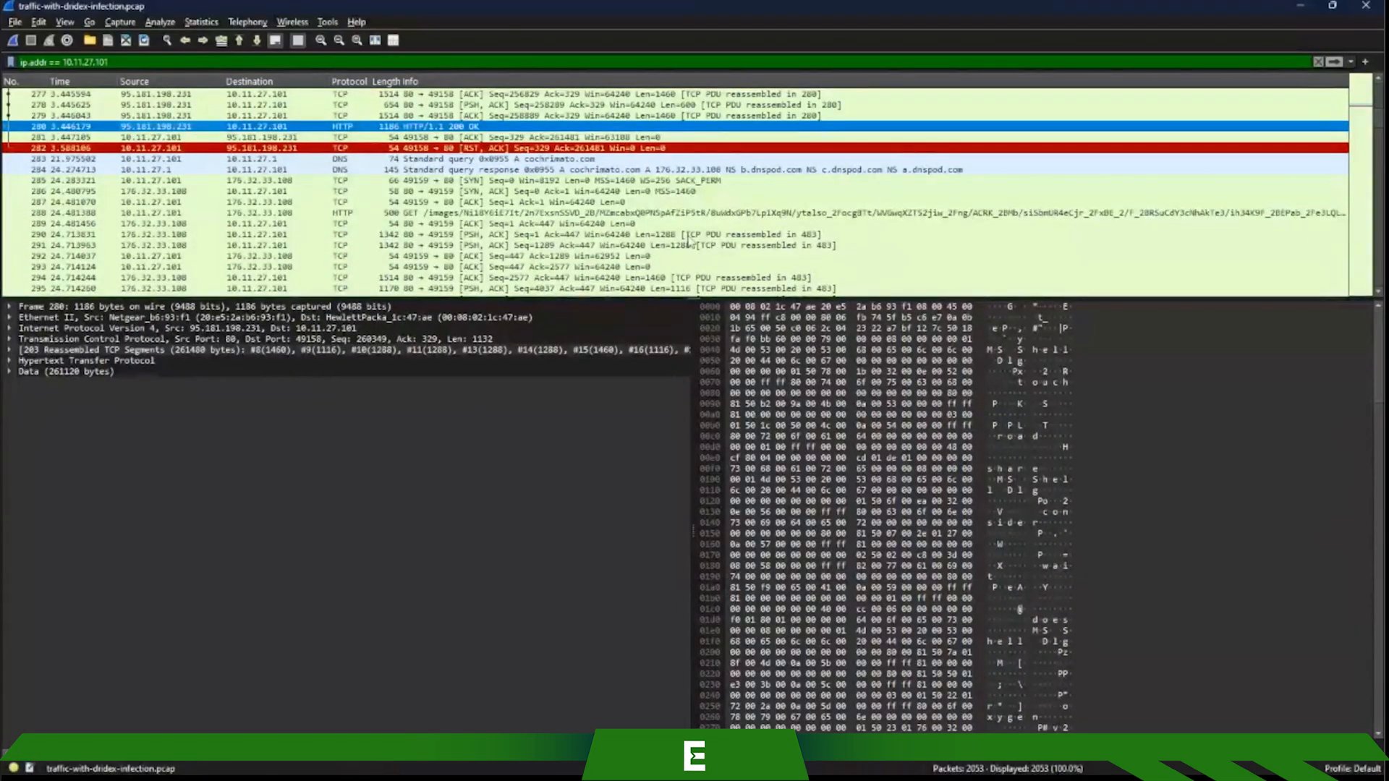
left_click(595, 214)
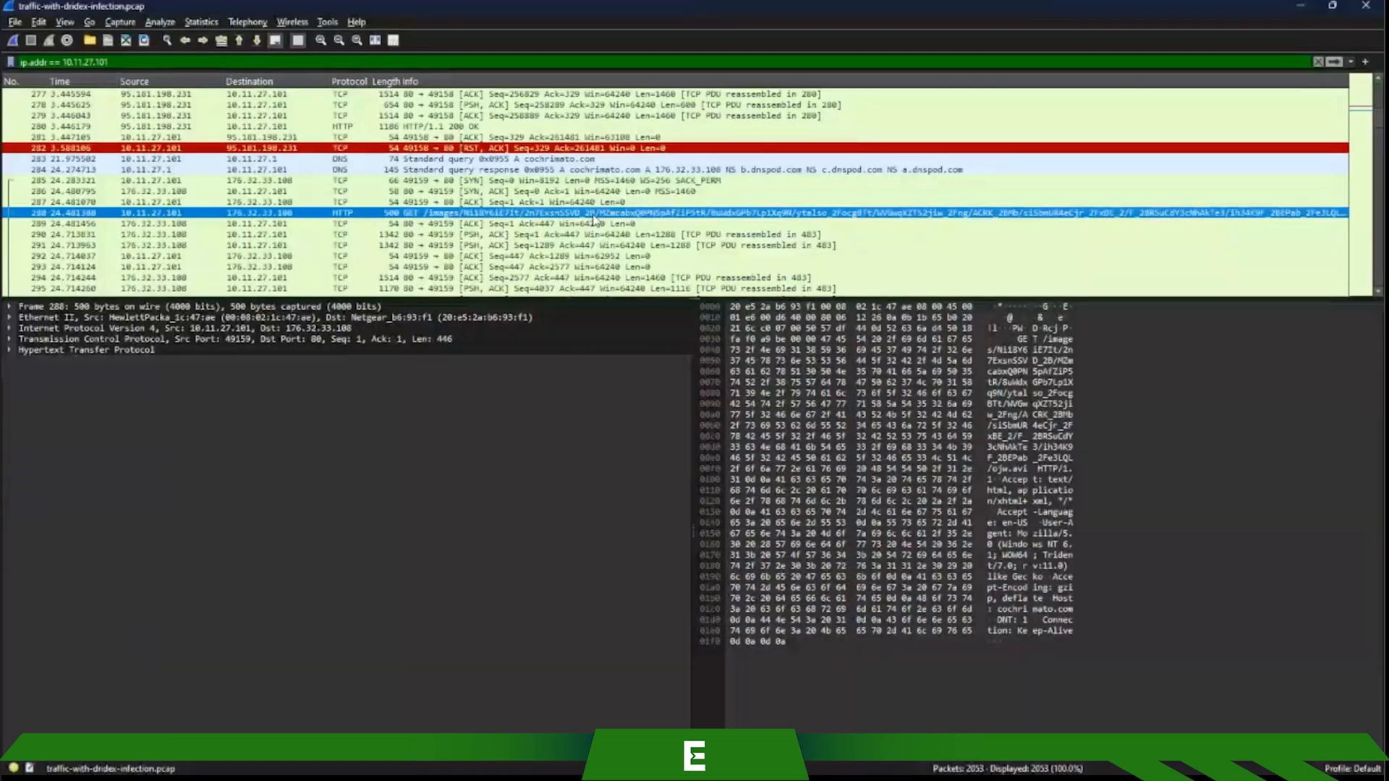
scroll(595, 217, "down", 14)
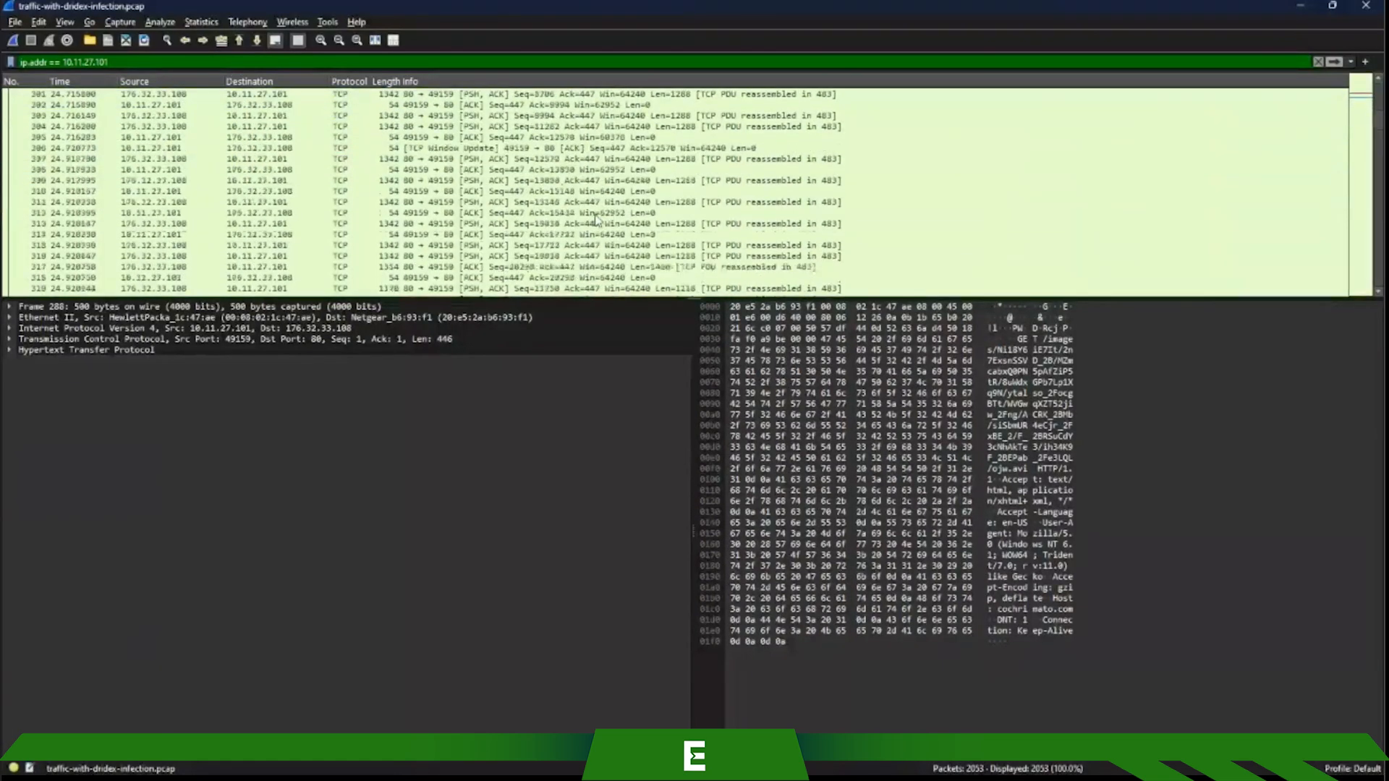
scroll(595, 217, "down", 10)
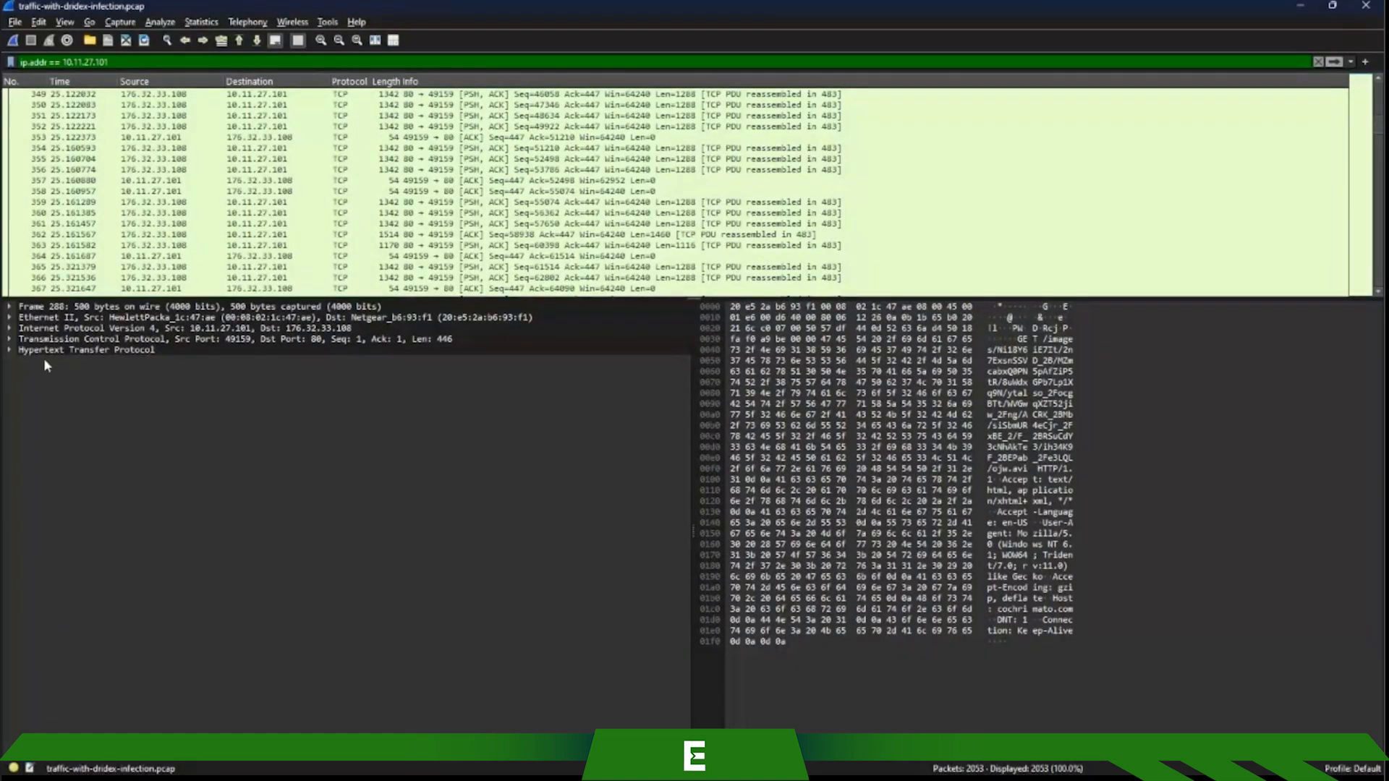
left_click(10, 350)
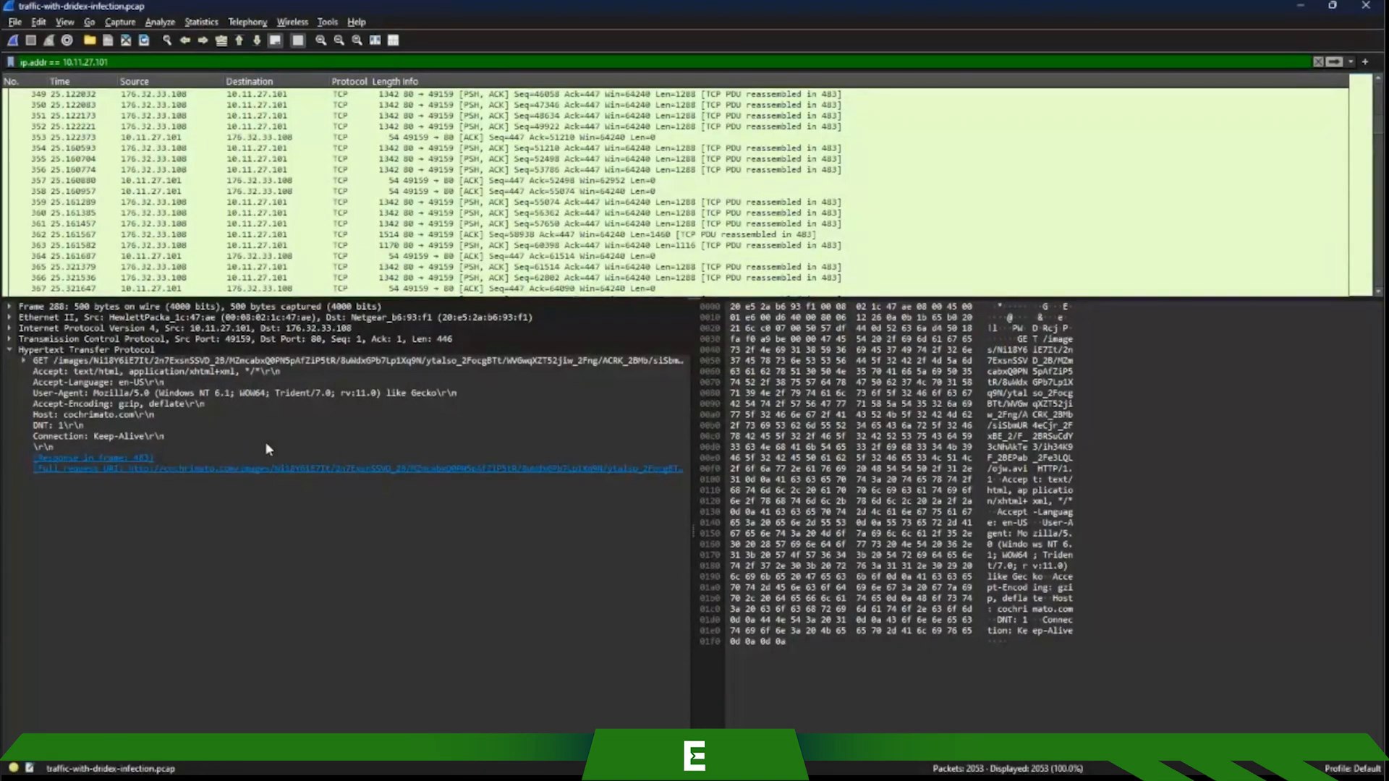
Enlarge the packet list area and examine the packets exchanged with 176.32.33.108 after the GET request
scroll(638, 187, "down", 4)
scroll(638, 187, "down", 13)
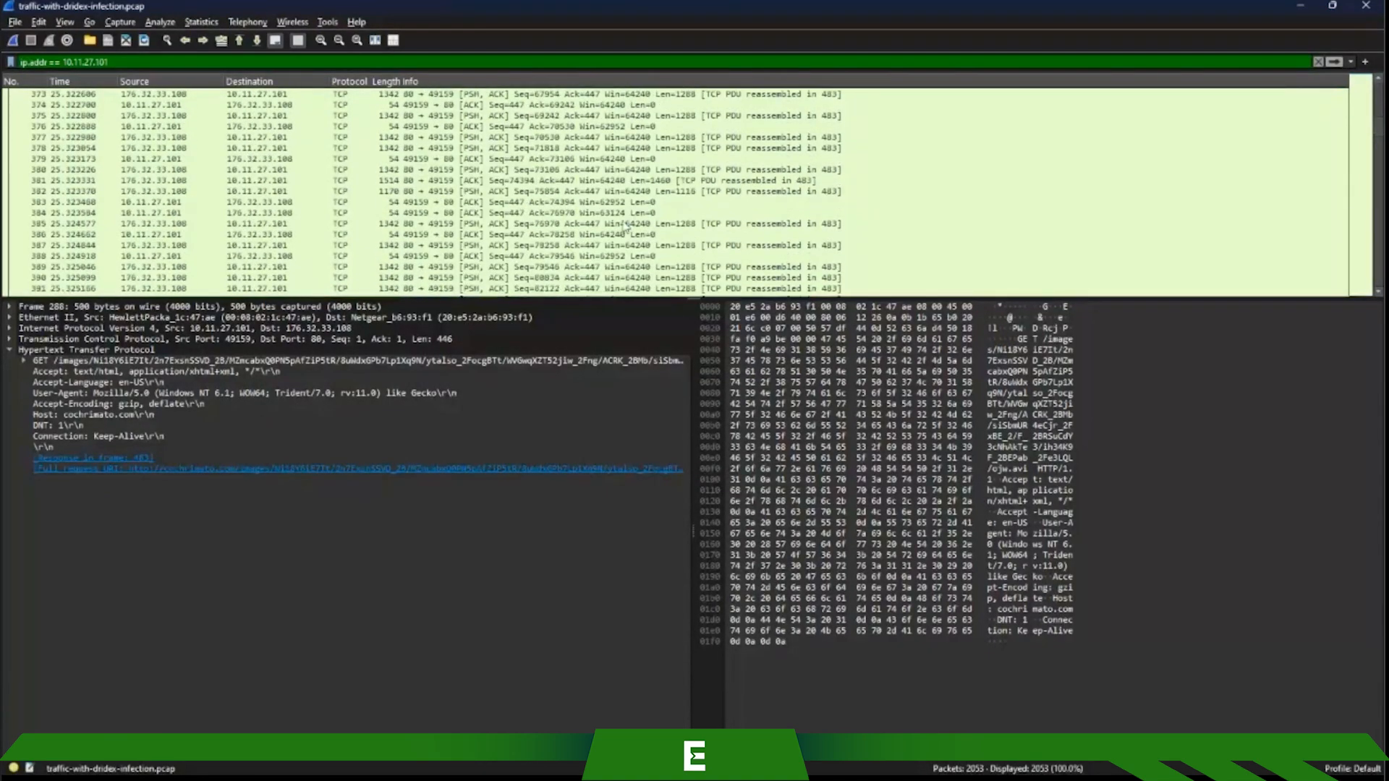
scroll(619, 229, "down", 16)
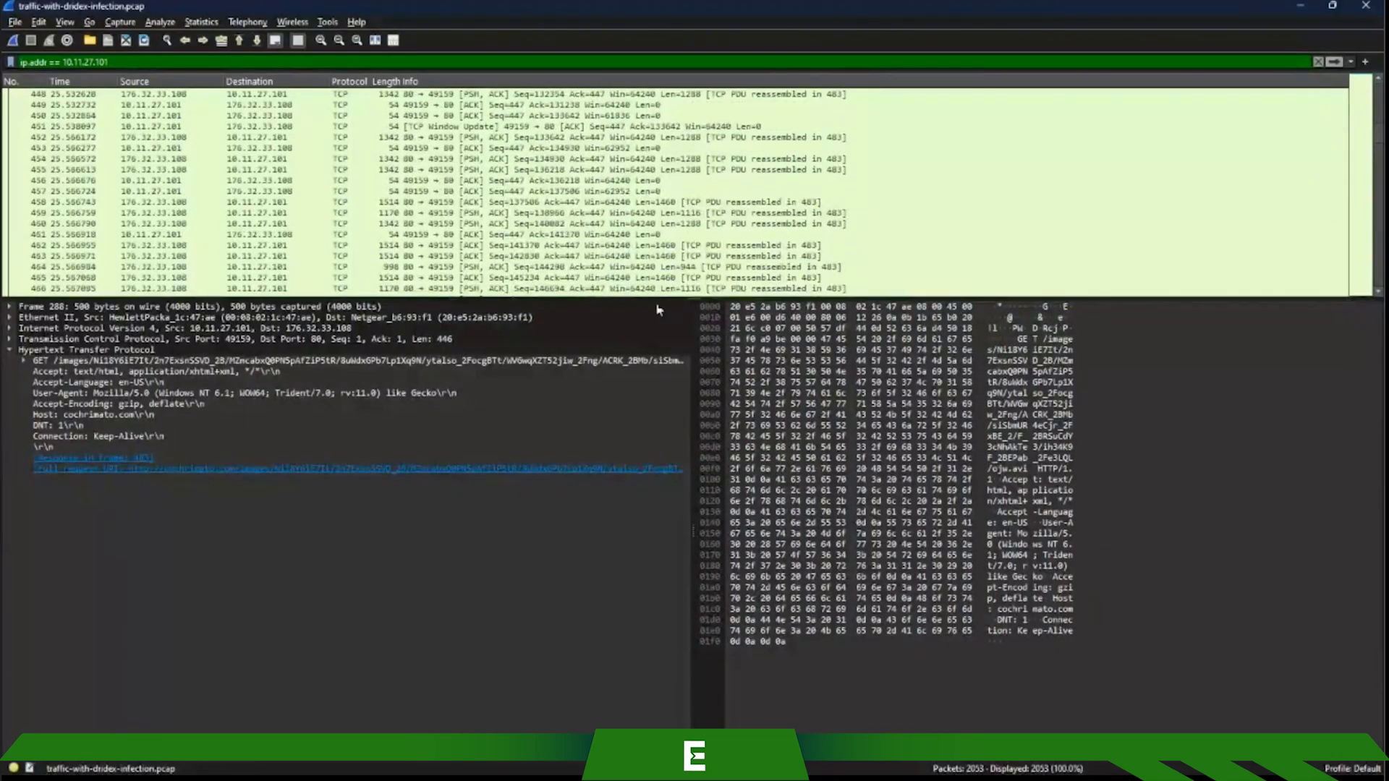
left_click_drag(692, 297, 703, 391)
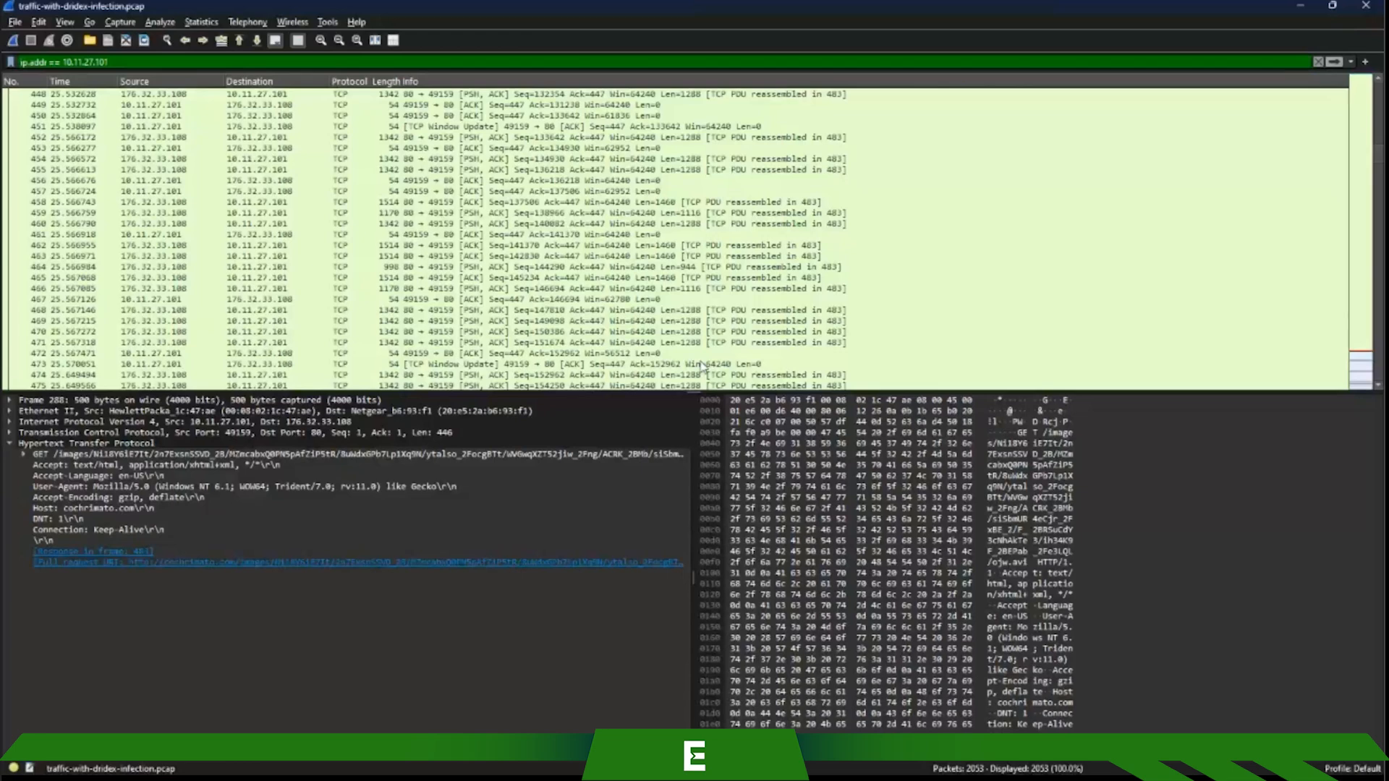
scroll(578, 275, "down", 11)
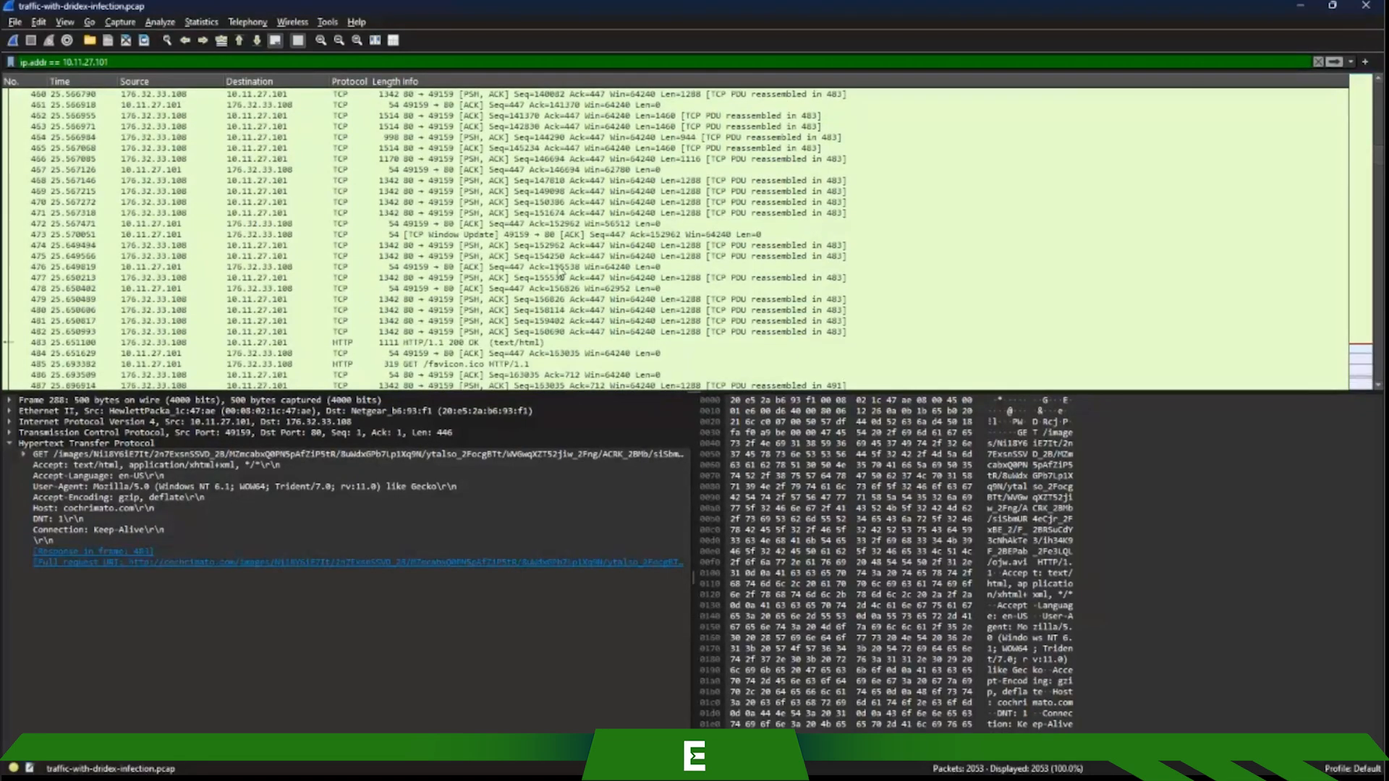
scroll(563, 275, "down", 14)
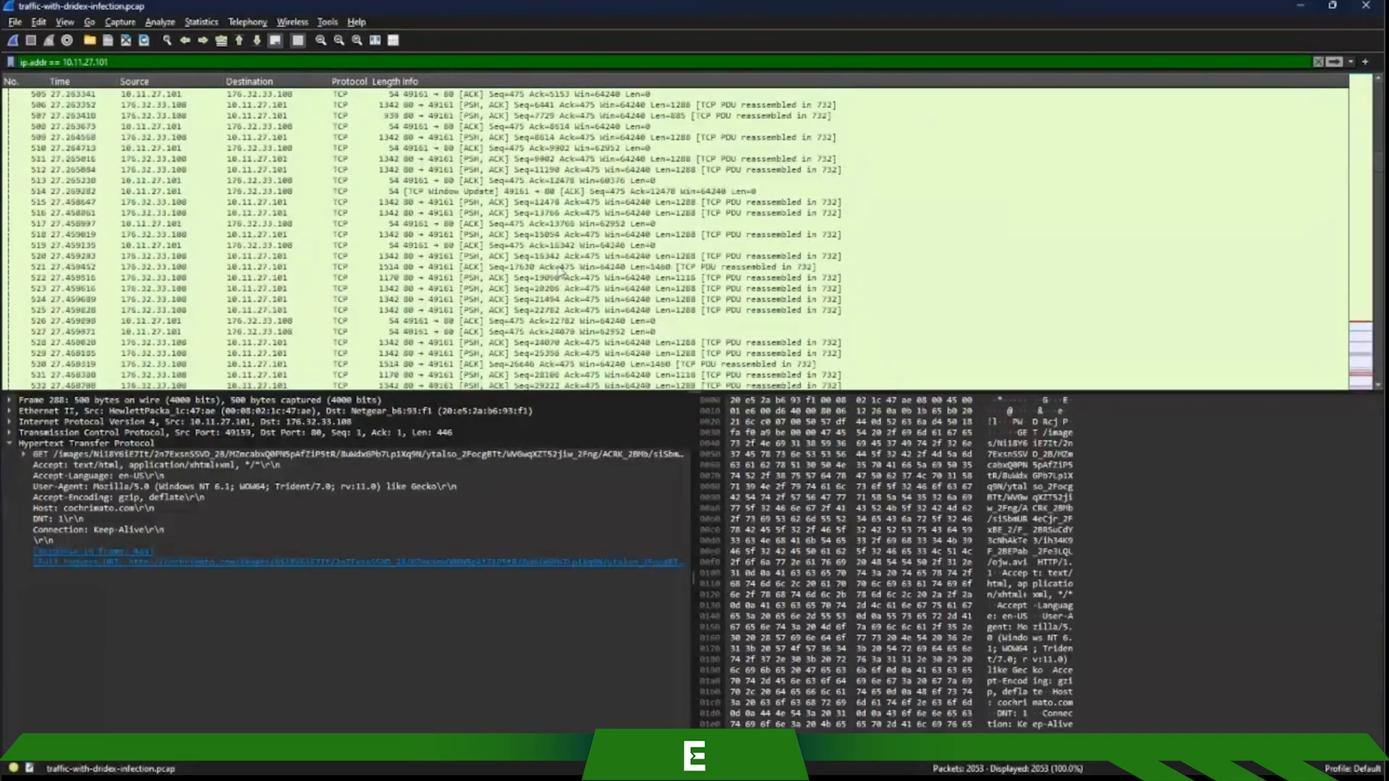
scroll(568, 269, "down", 2)
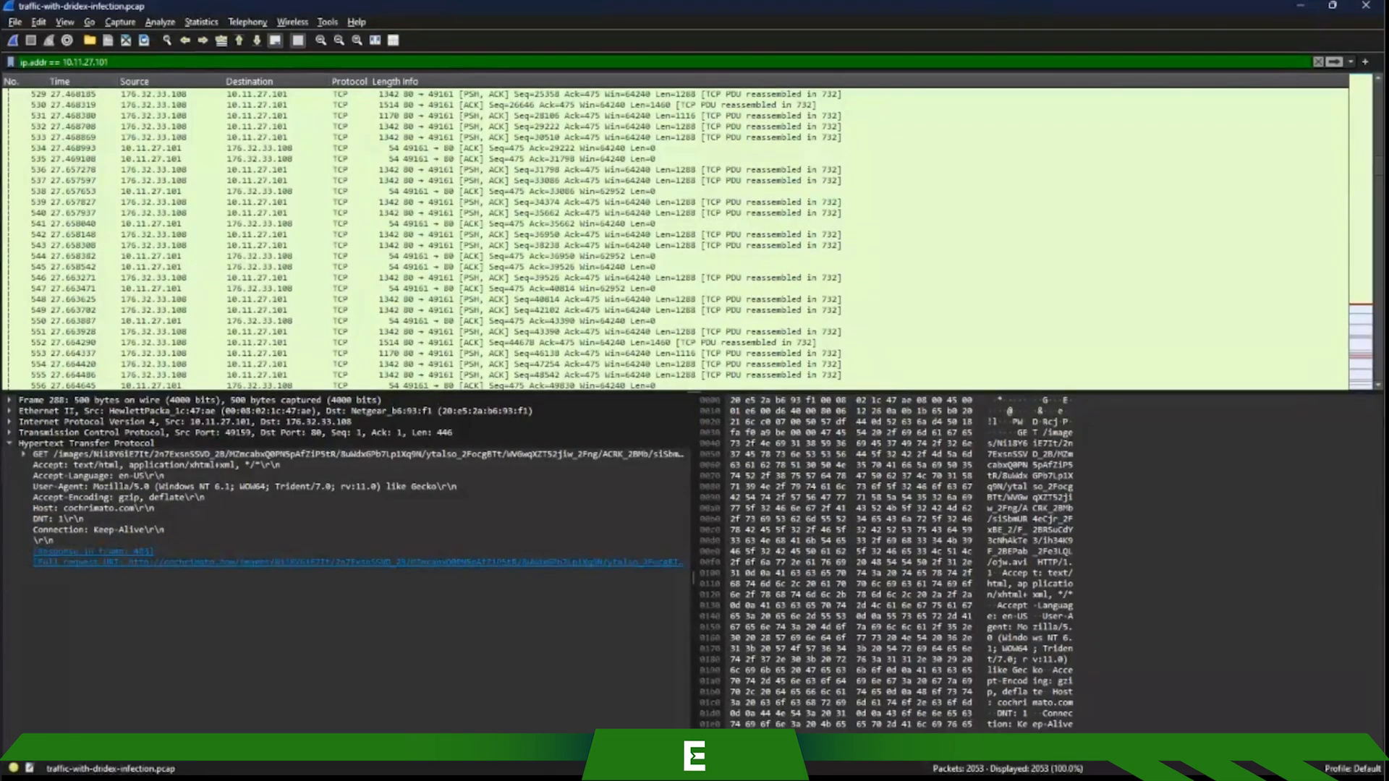
mouse_move(723, 779)
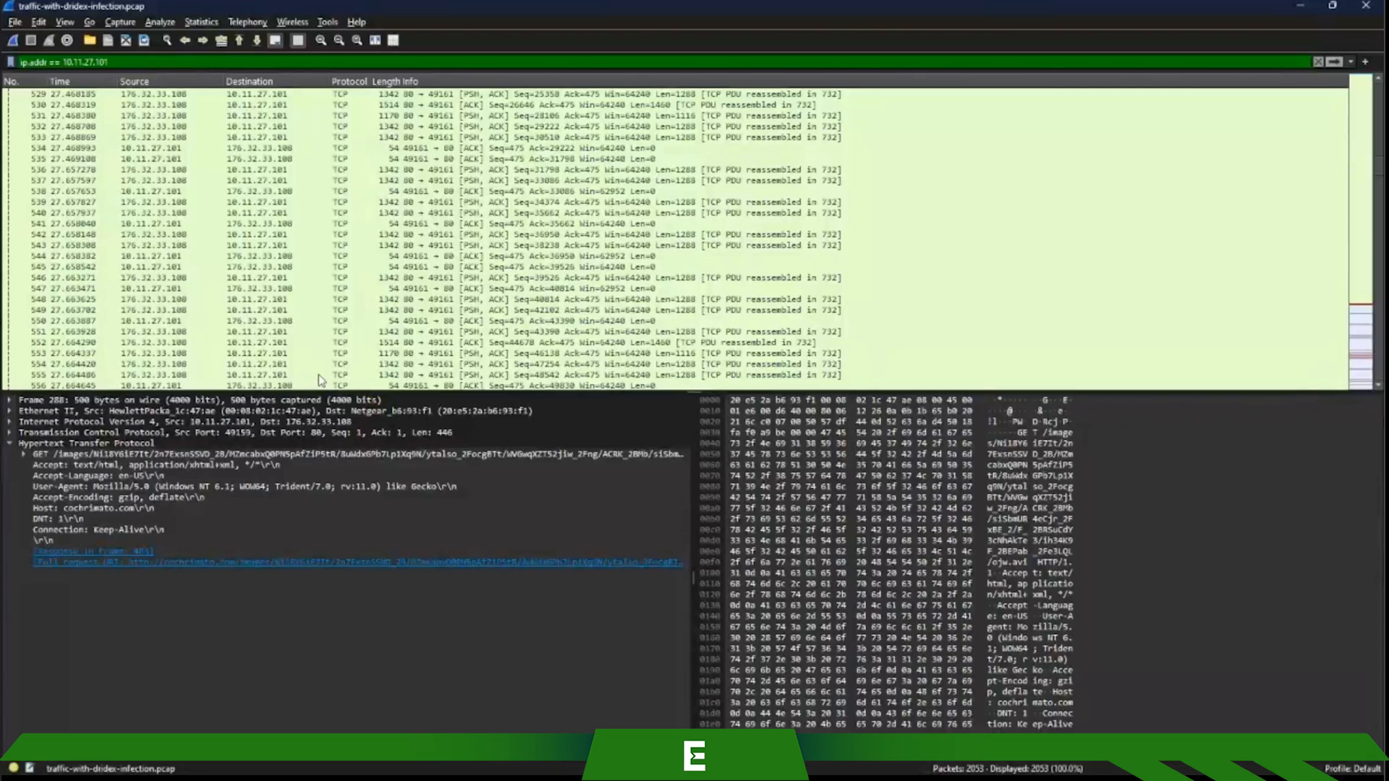